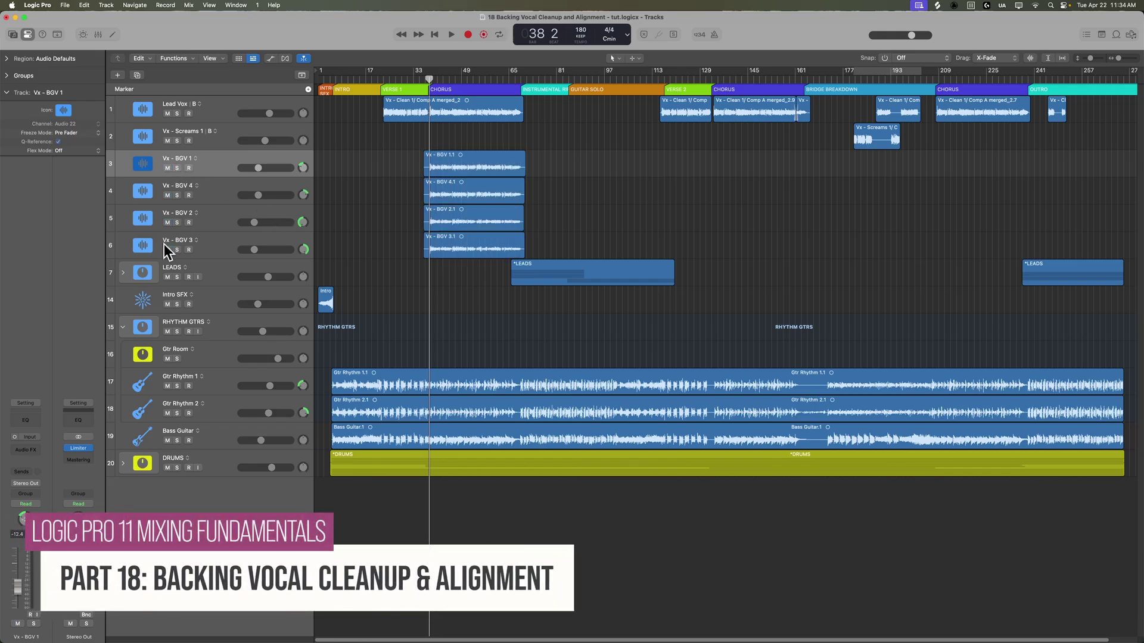
Solo the four BGV tracks, start playback and raise their volume slightly together
shift+click(215, 247)
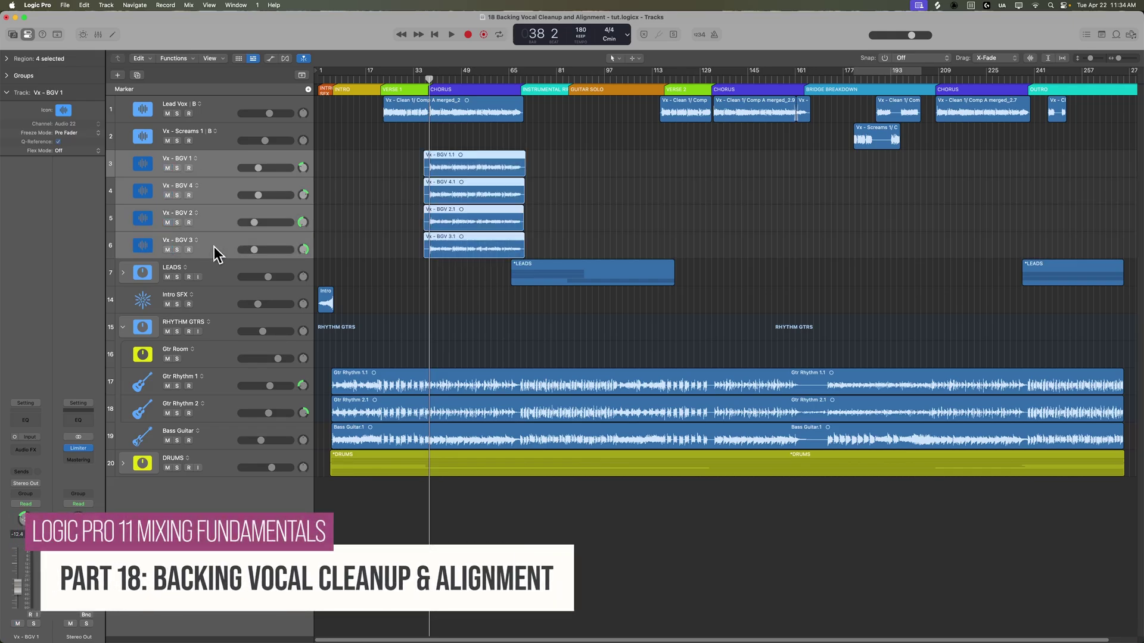
key(s)
key(space)
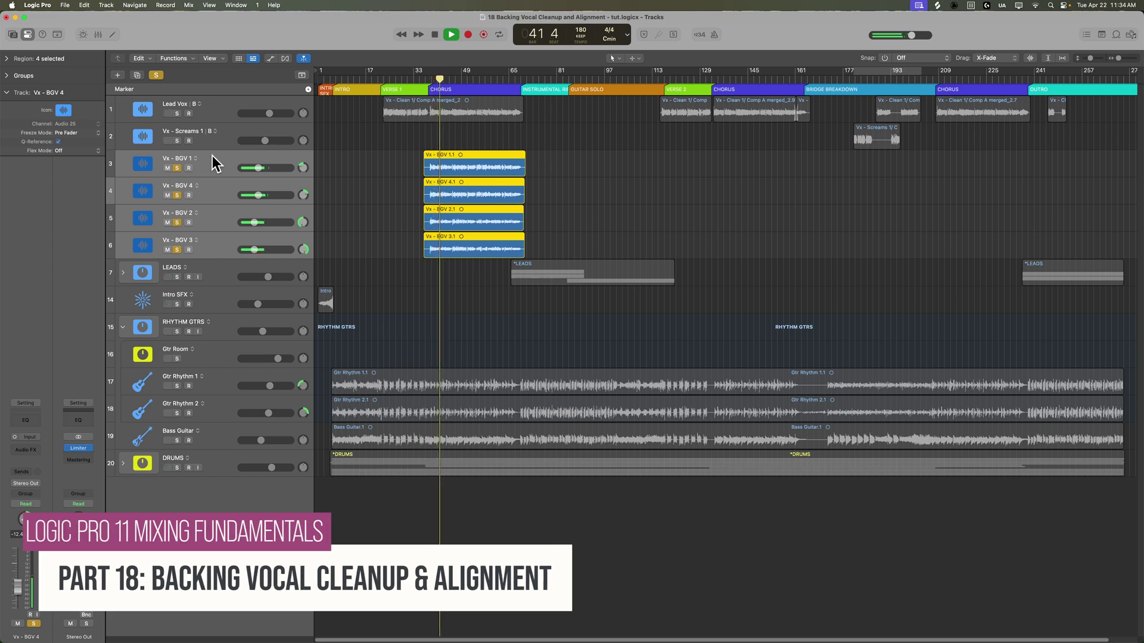
drag(259, 167, 262, 167)
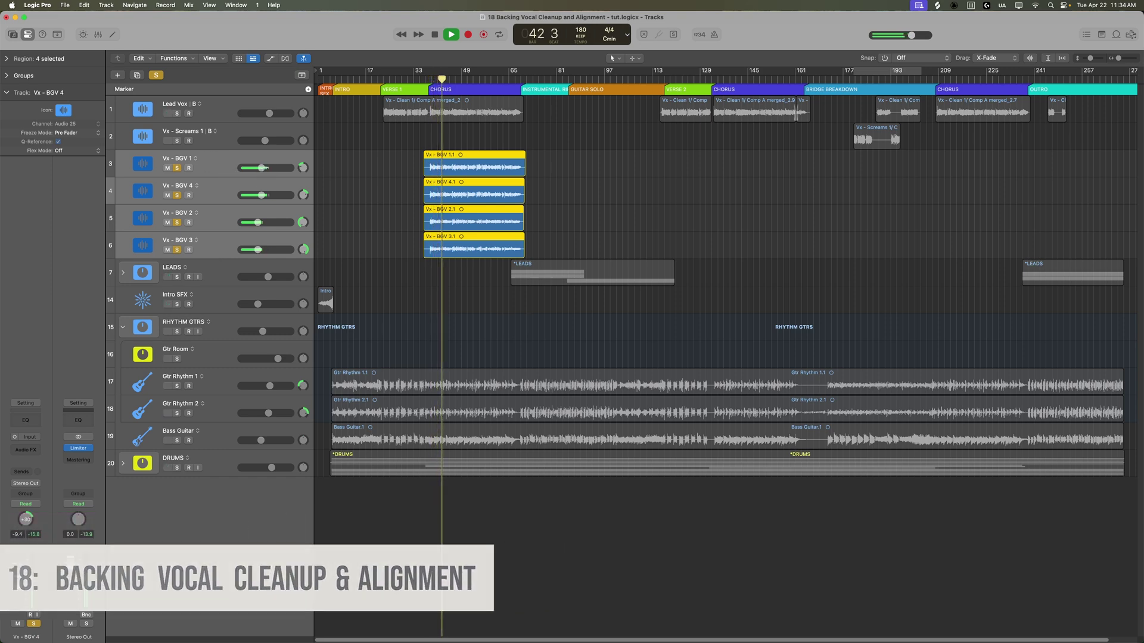
Examine the four BGV regions in the chorus closely while they play
click(399, 206)
key(super+Down)
key(super+Down)
key(super+Right)
key(super+Right)
key(super+Right)
key(super+Right)
key(super+Right)
key(super+Right)
key(super+Right)
key(super+Right)
key(super+Right)
key(super+Right)
key(super+Right)
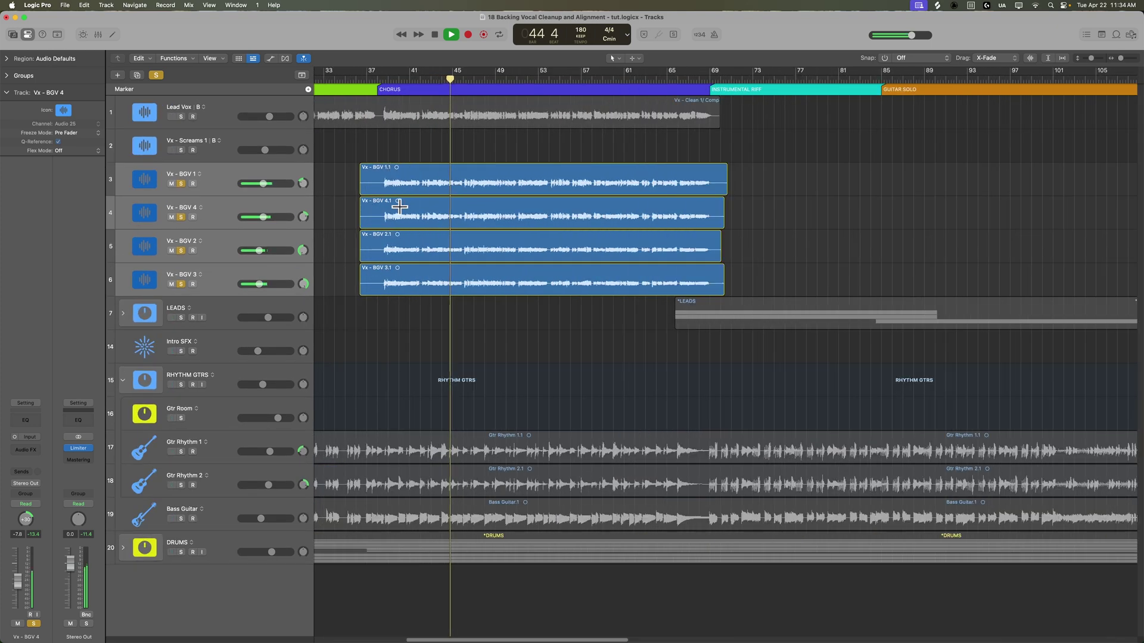
scroll(444, 221, left, 3)
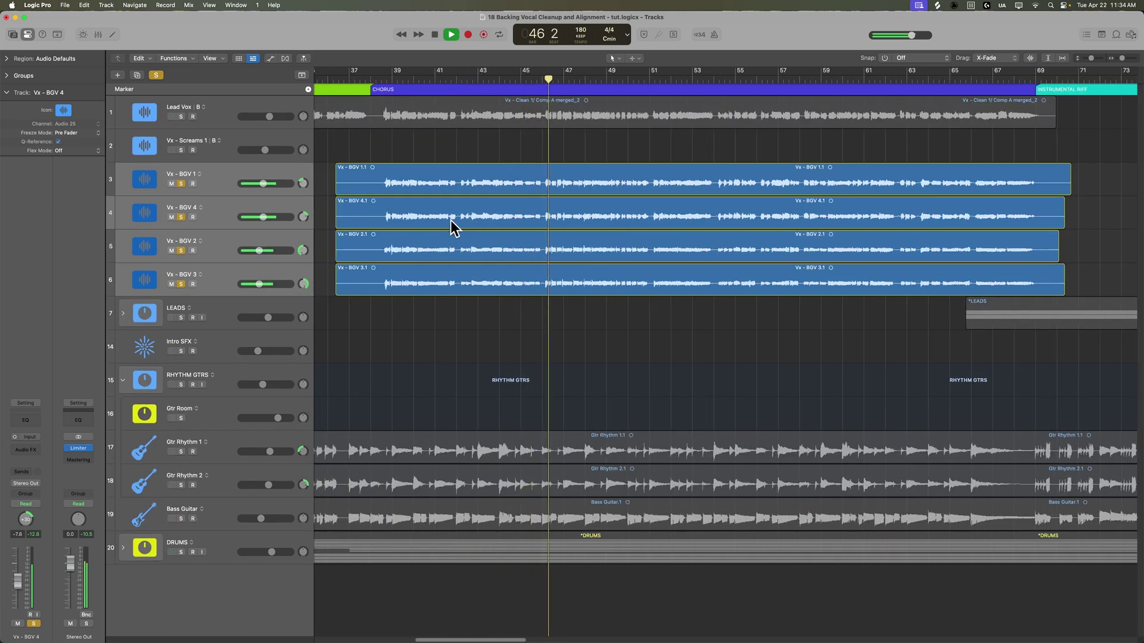
key(super+Down)
key(super+Down)
key(super+Down)
key(super+Down)
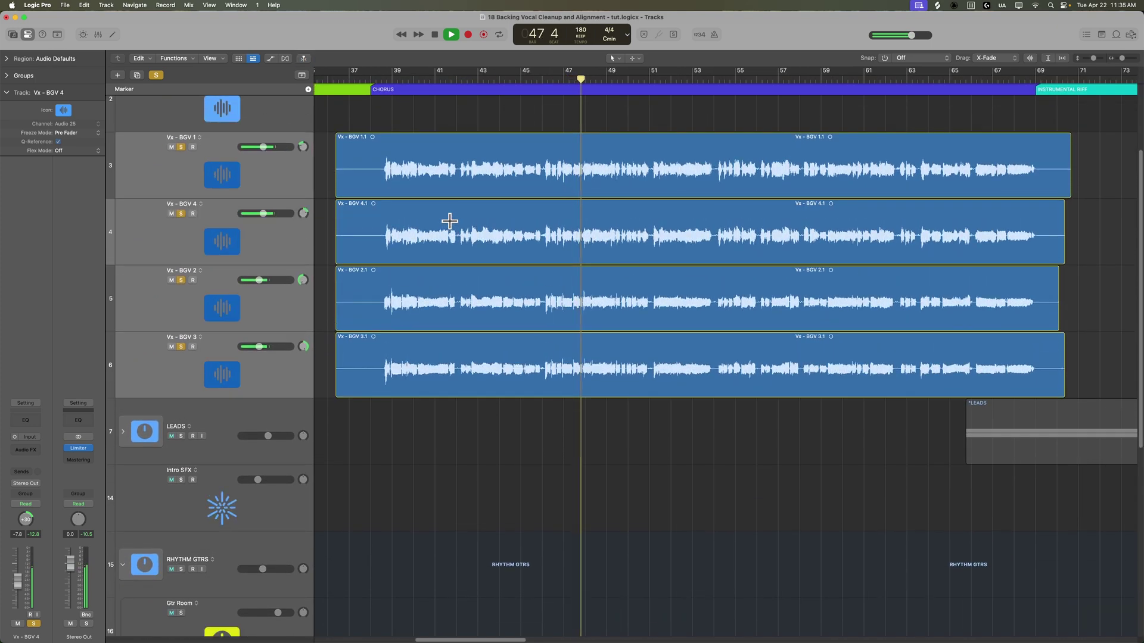
scroll(524, 280, up, 2)
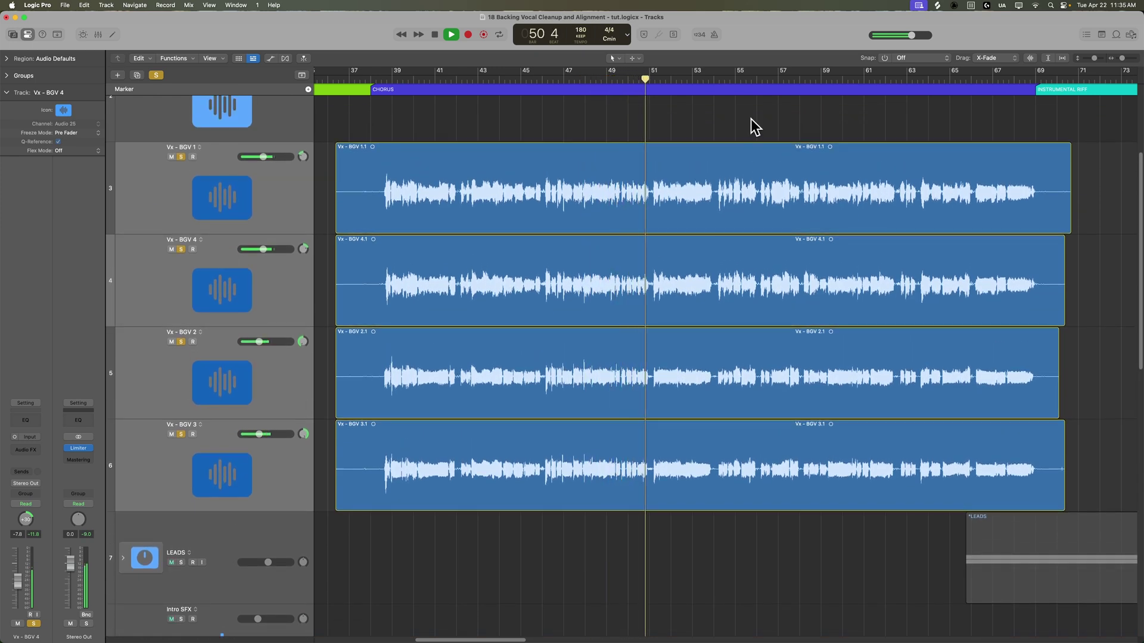
Stop playback, turn on waveform zoom and place the playhead at the quiet gap at bar 42
key(space)
click(370, 79)
key(super+Right)
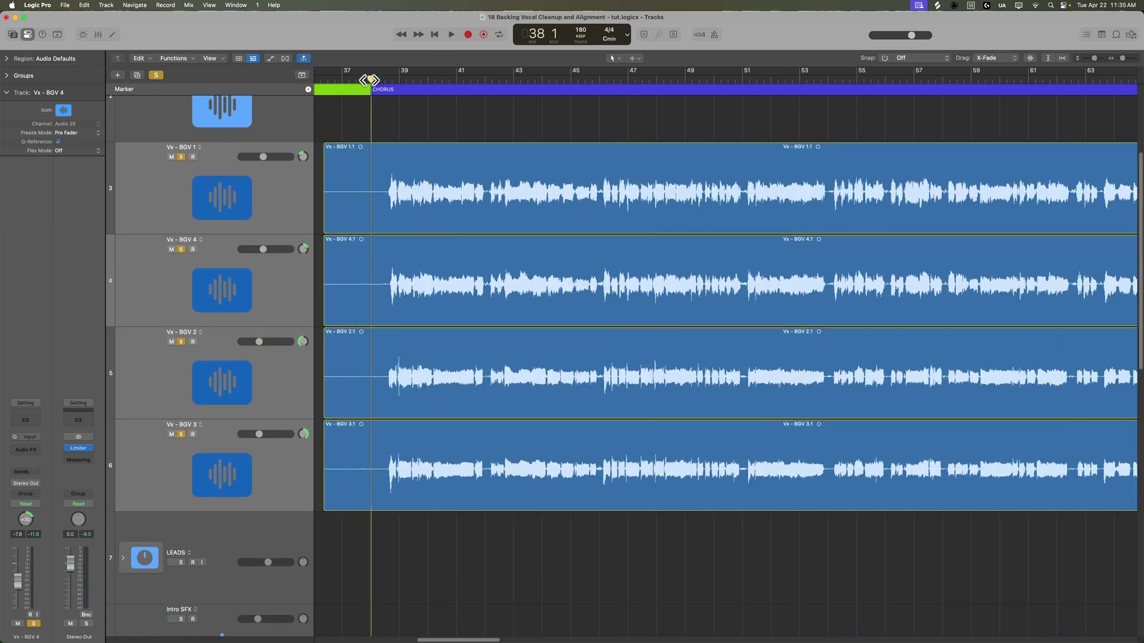
key(super+Right)
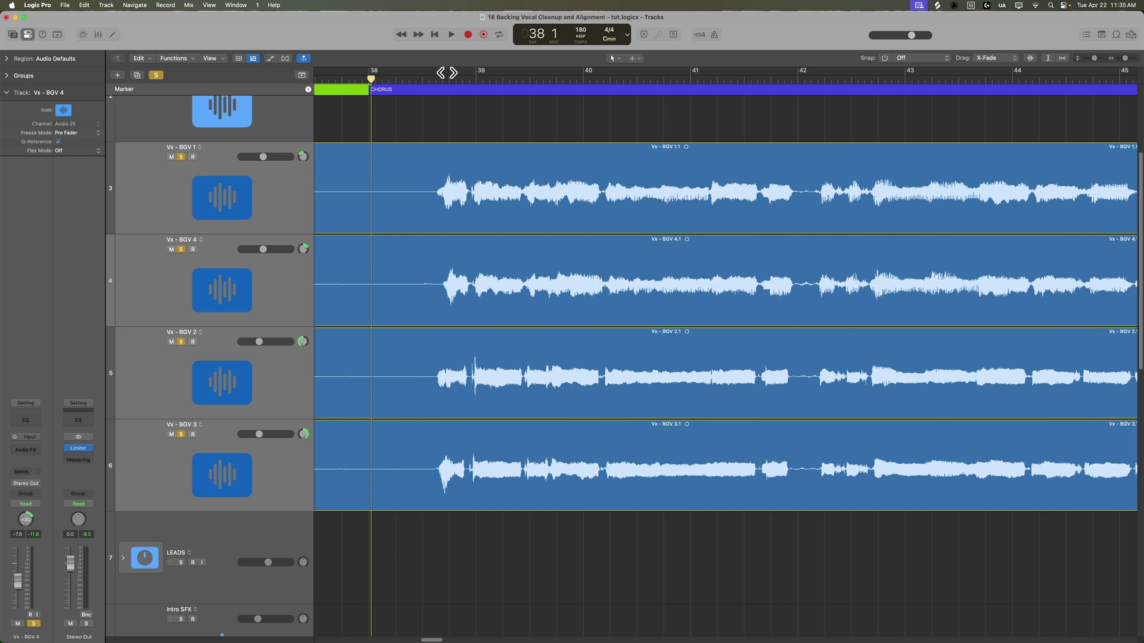
click(1030, 58)
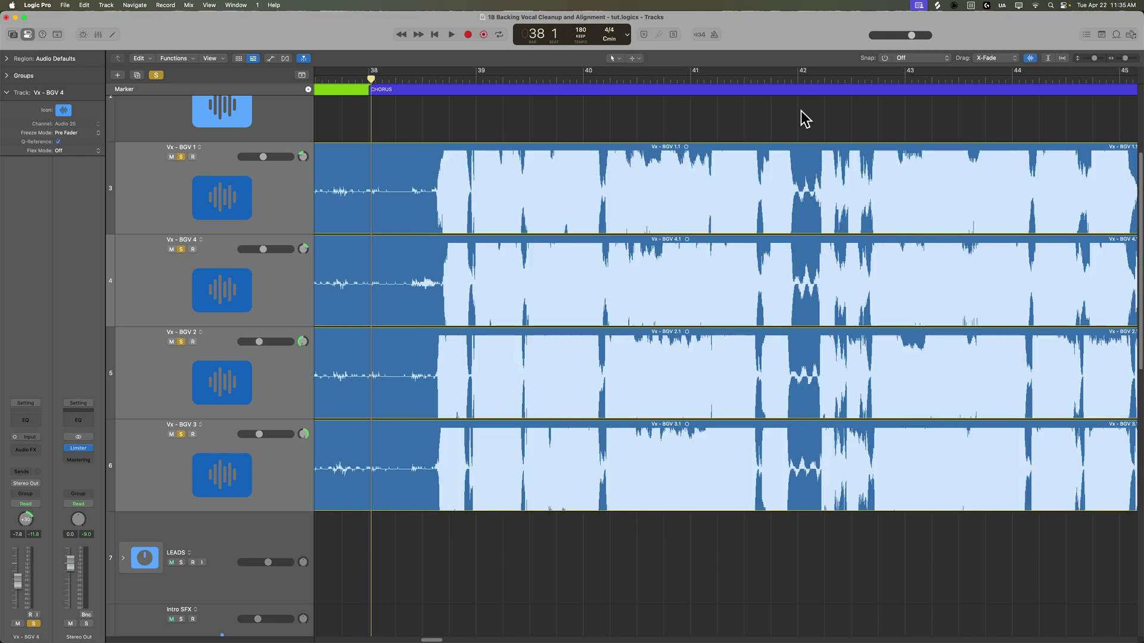
click(803, 79)
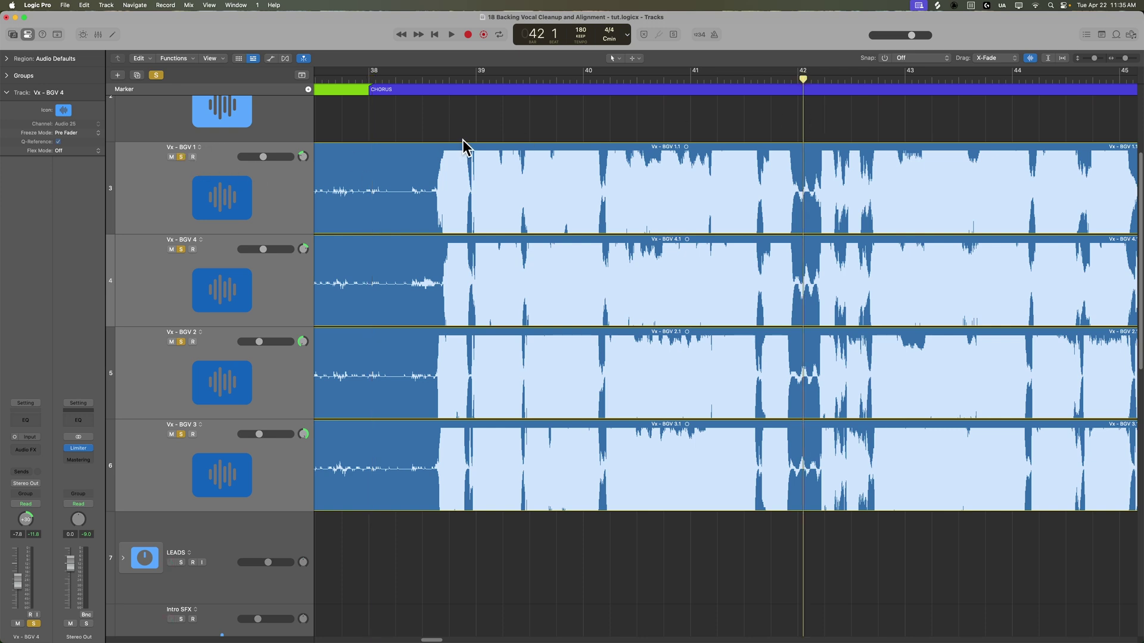
Render the low-cut Channel EQ onto the Vx - BGV 1 region with Selection-Based Processing
click(620, 181)
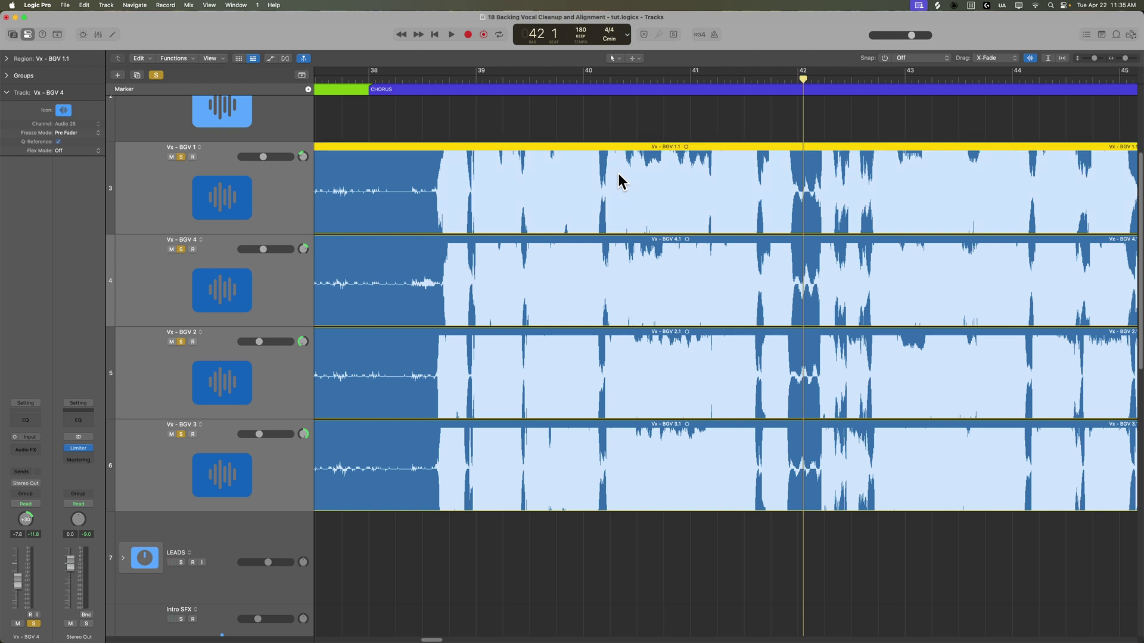
double_click(619, 181)
click(156, 263)
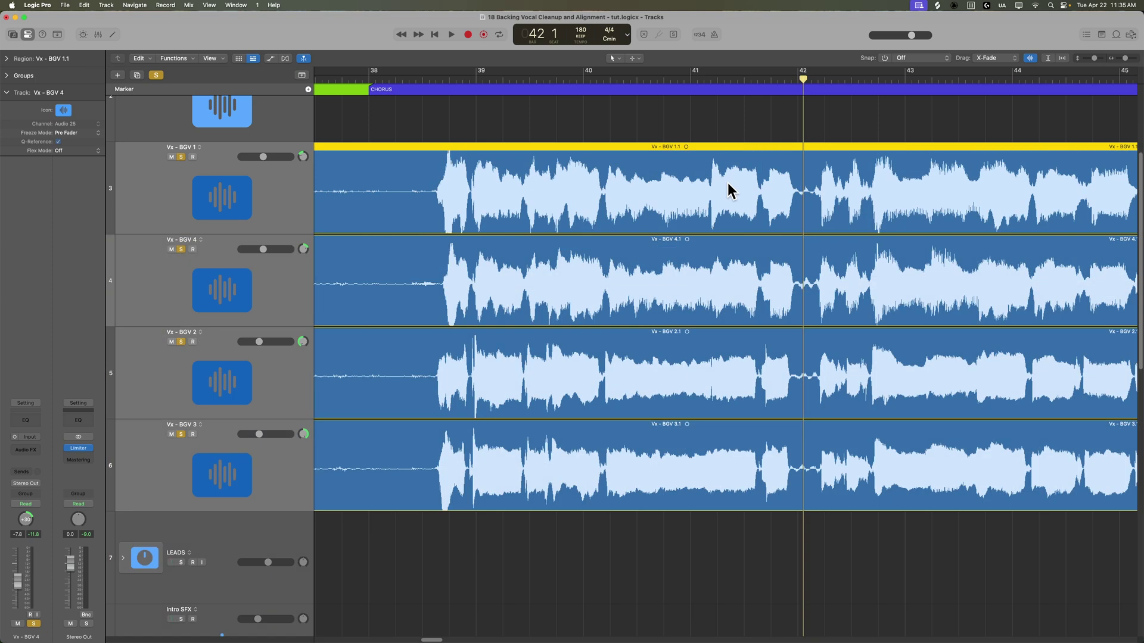
key(alt+x)
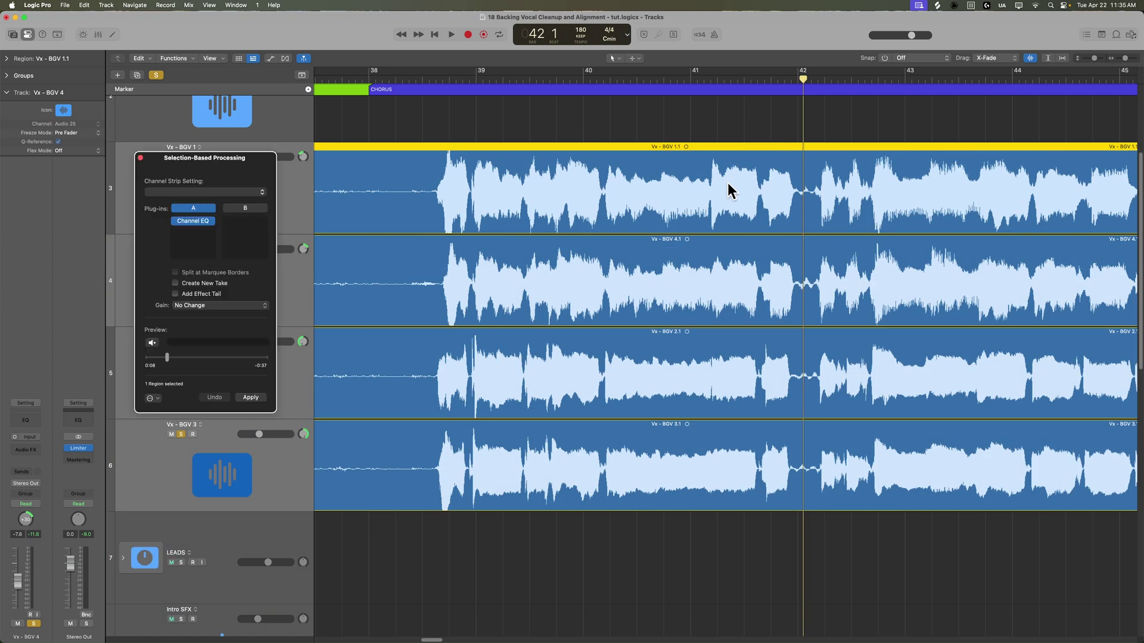
drag(259, 168, 1022, 287)
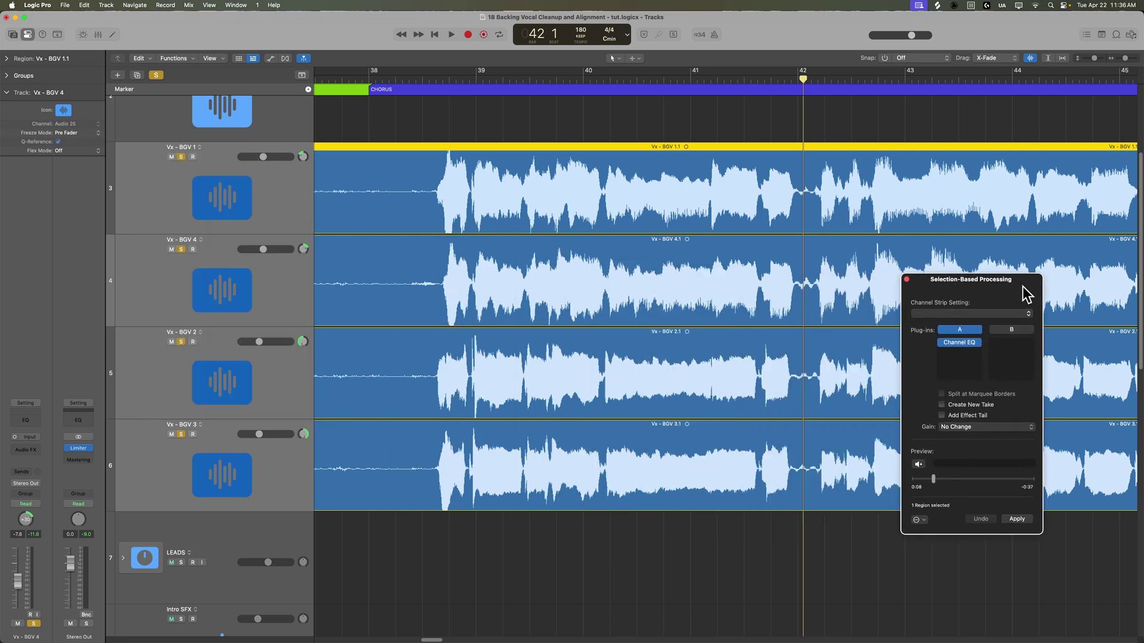
click(959, 343)
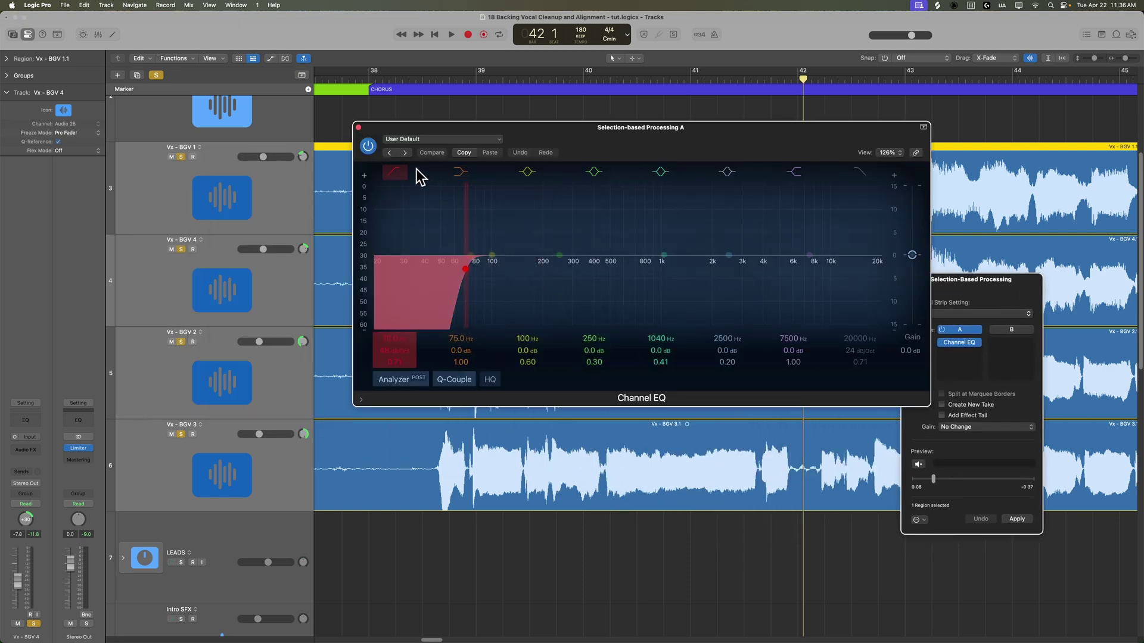
click(359, 127)
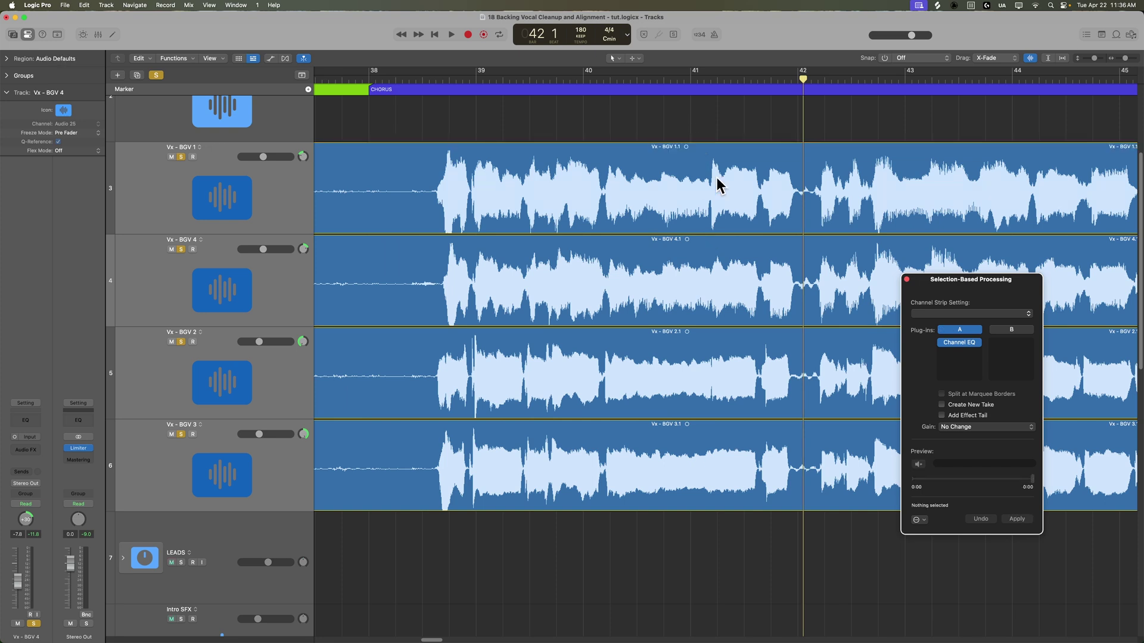
click(1016, 520)
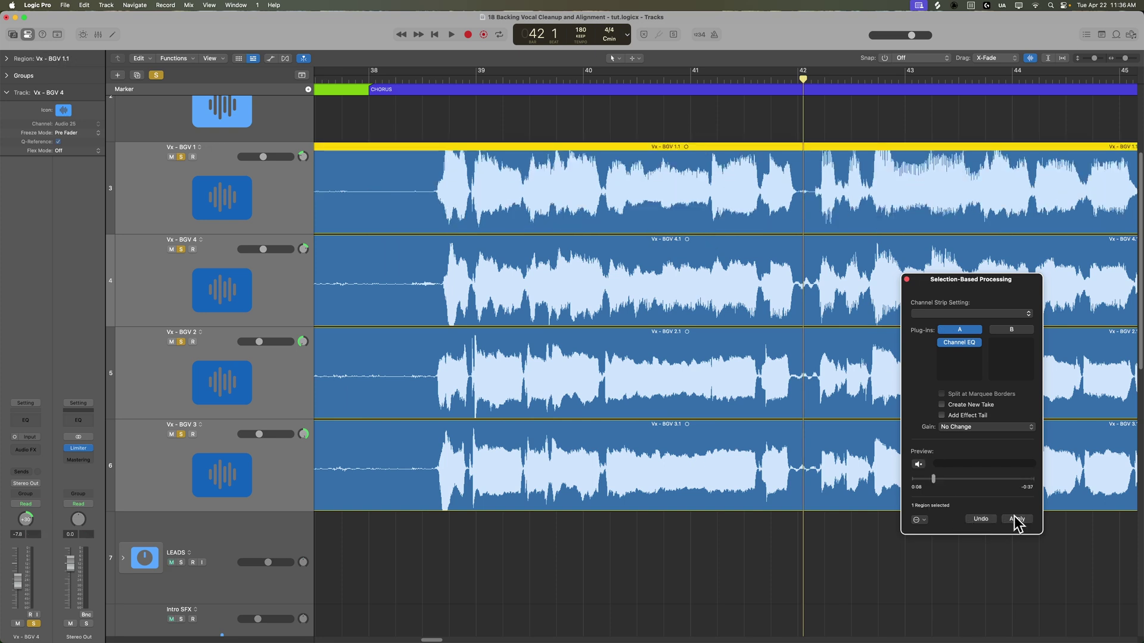
Apply the same Channel EQ processing to the BGV 4, BGV 2 and BGV 3 regions, one at a time
click(767, 279)
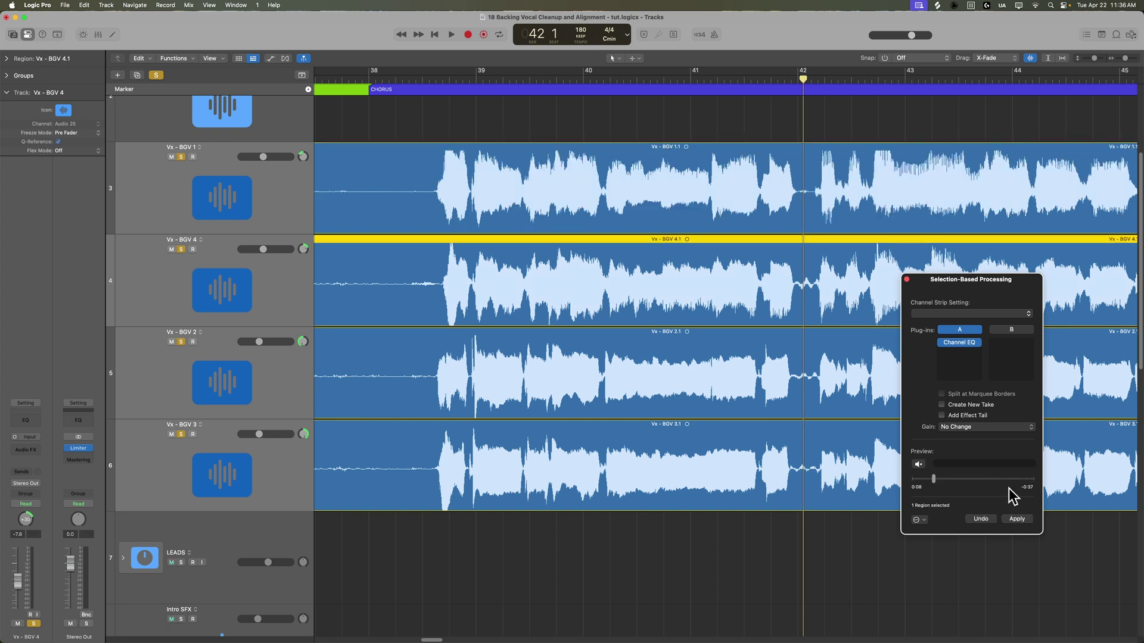
click(1017, 519)
click(801, 394)
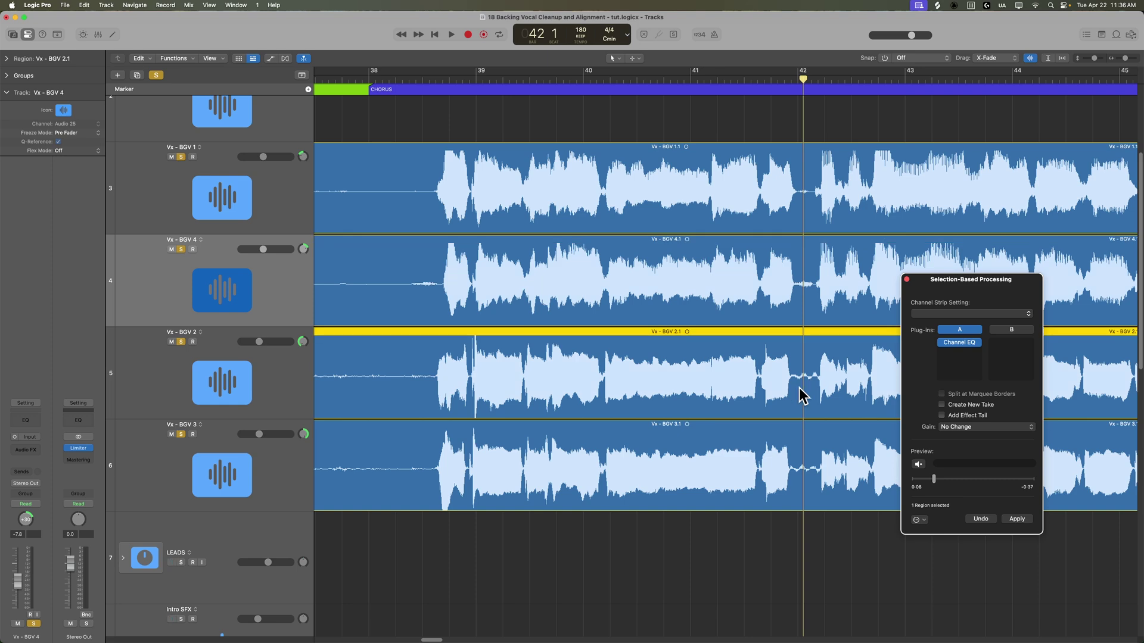
click(1023, 519)
click(774, 498)
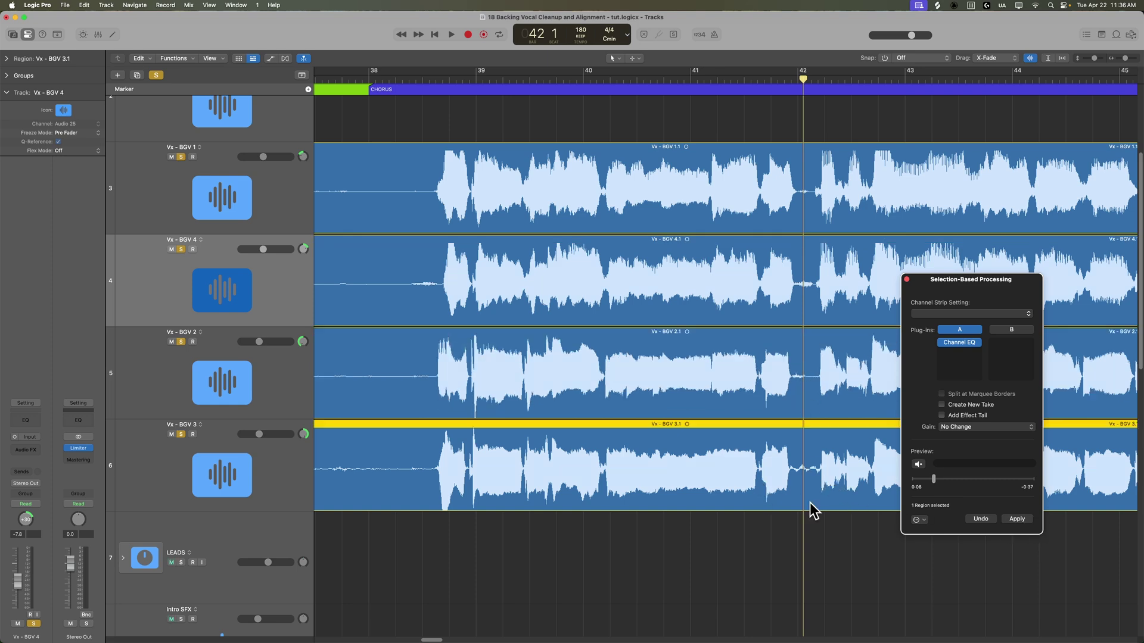
click(1024, 521)
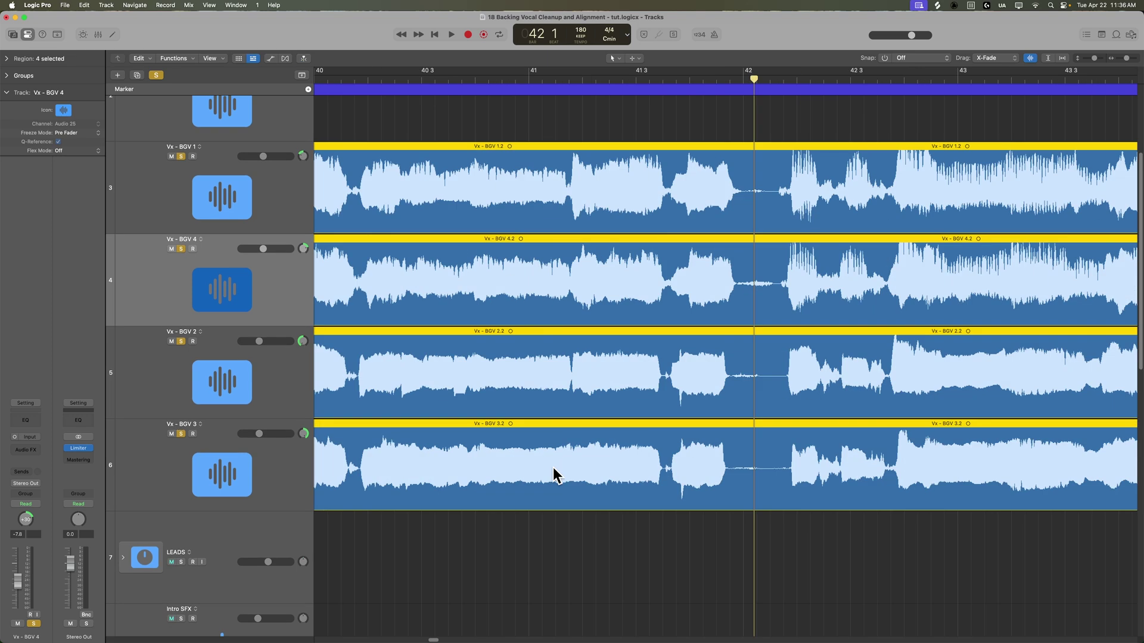
Delete the quiet gap just after bar 42 from all four BGV tracks
key(super+Right)
scroll(557, 473, right, 3)
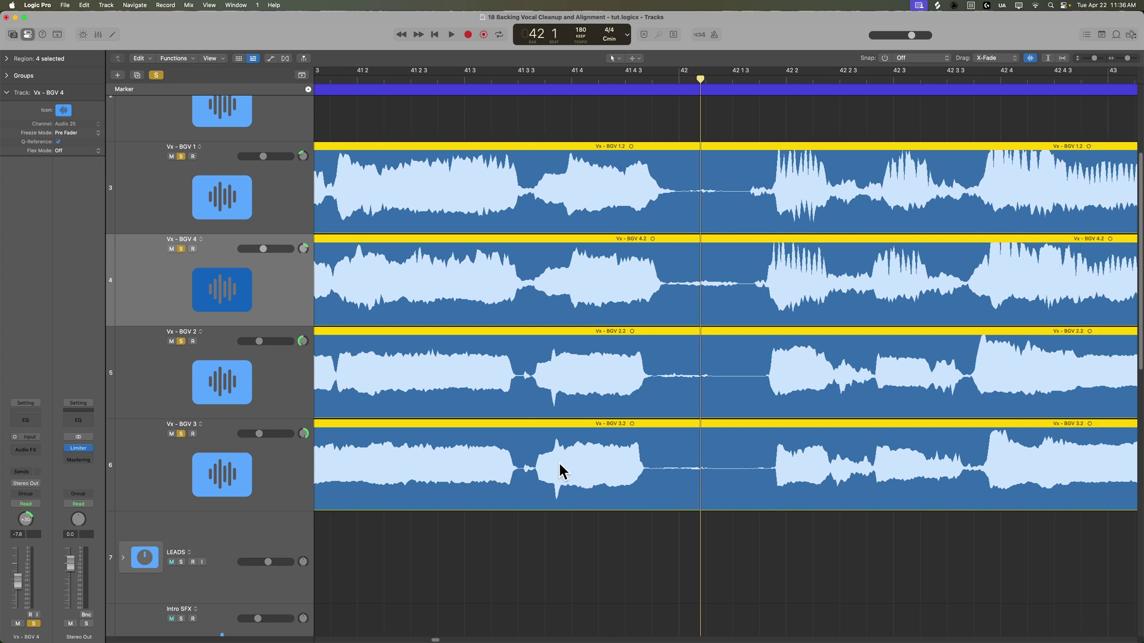
scroll(564, 456, right, 1)
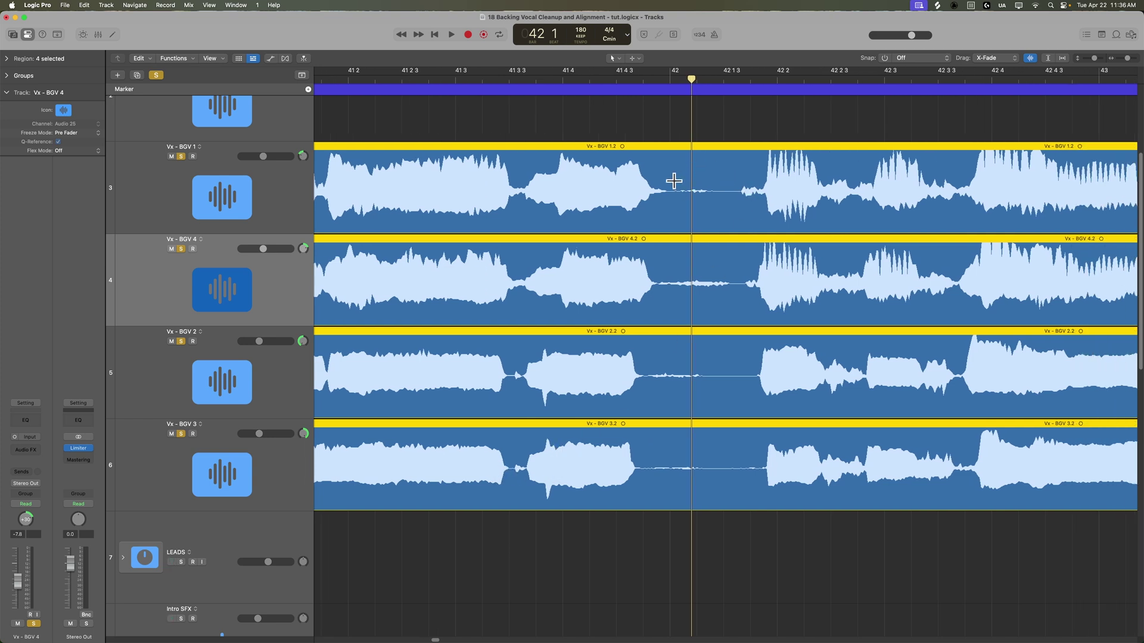
drag(673, 181, 738, 468)
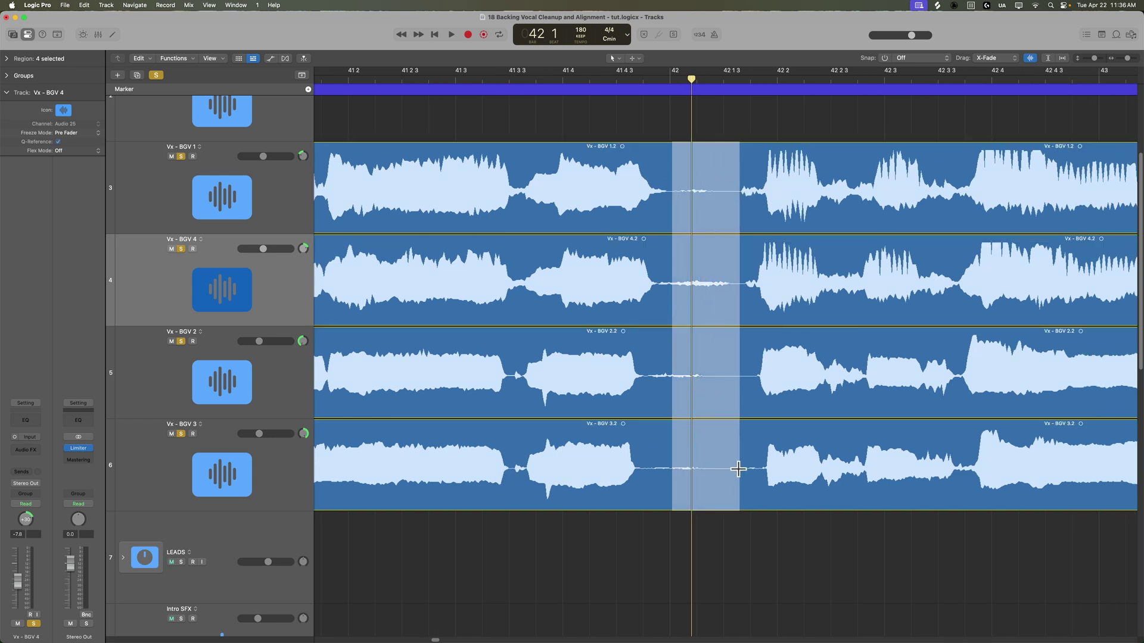
key(Delete)
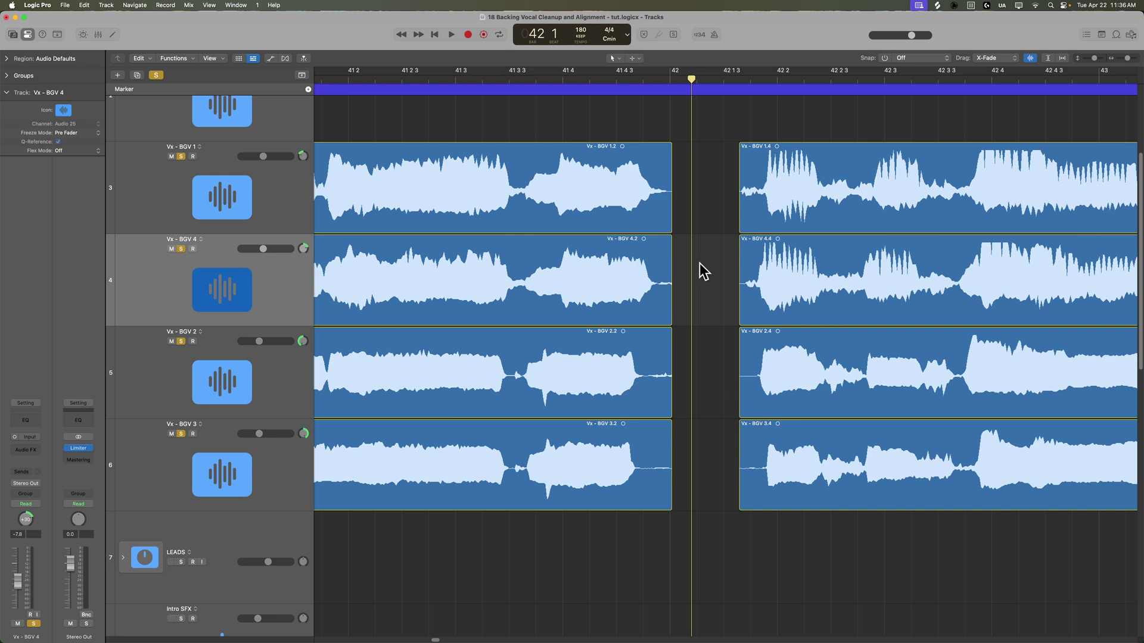
Trim the BGV 2 and BGV 3 region ends before the bar 42 gap and fade all four tracks out and in around it
drag(715, 197, 648, 479)
click(677, 476)
drag(677, 388, 656, 505)
drag(691, 199, 679, 465)
drag(705, 194, 759, 476)
Cut the noise between phrases around bar 46 out of all four BGV tracks
scroll(727, 473, right, 10)
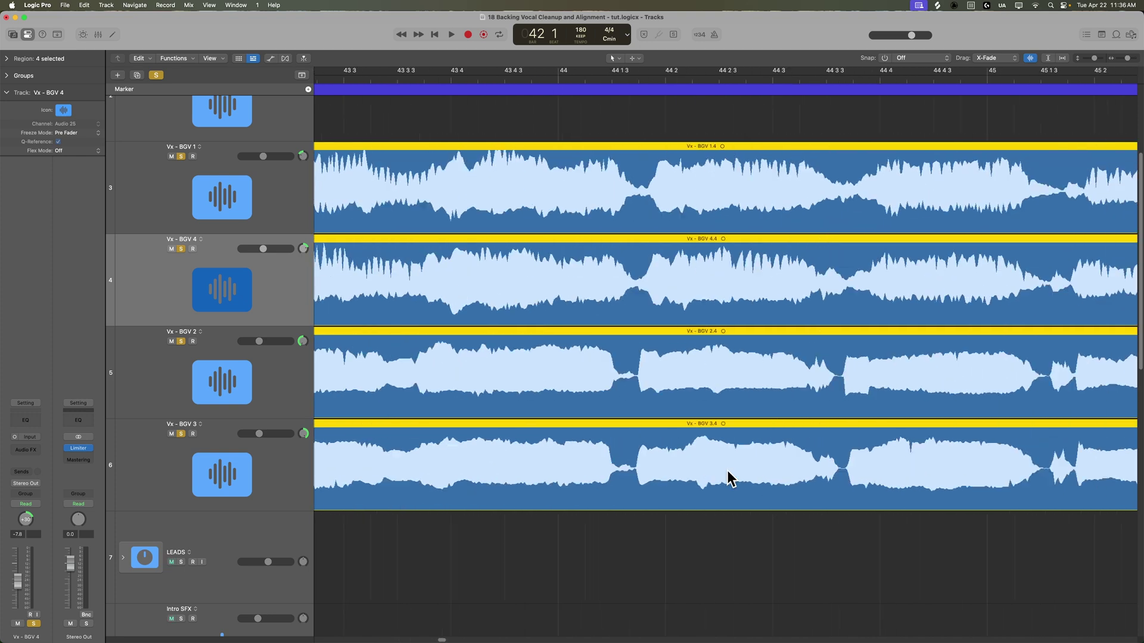
scroll(731, 478, right, 5)
drag(567, 176, 637, 459)
key(Delete)
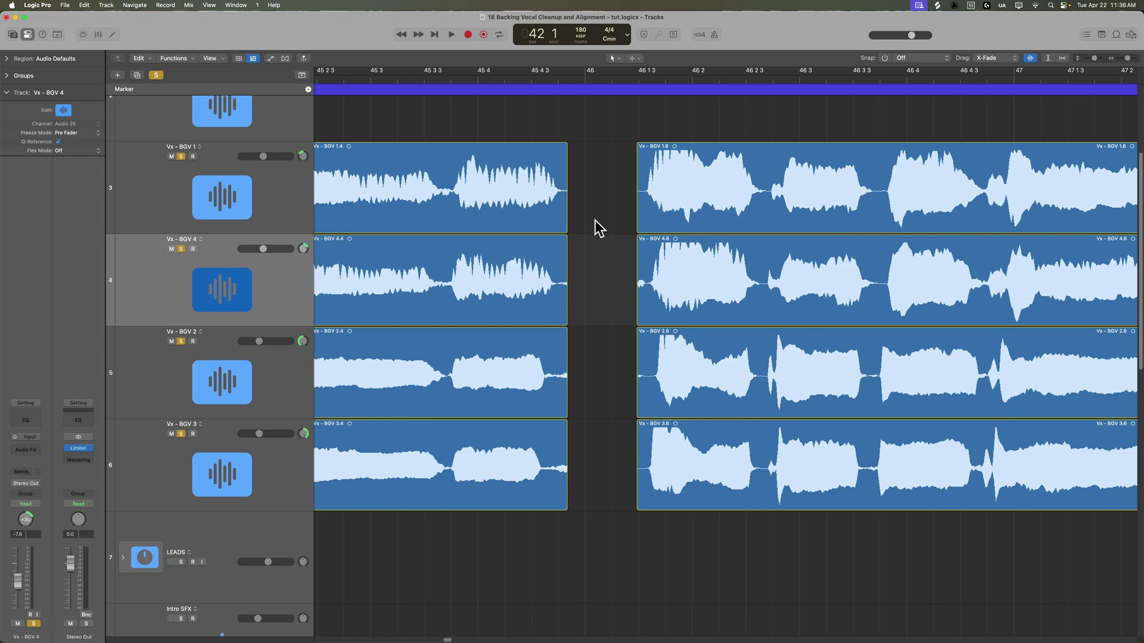
Add fade-outs before and fade-ins after the bar 46 gap on all four BGV tracks
drag(595, 199, 541, 471)
drag(551, 469, 591, 462)
drag(605, 174, 647, 476)
Play the soloed backing vocals from bar 42 to check the cleaned gaps at bars 42 and 46
key(space)
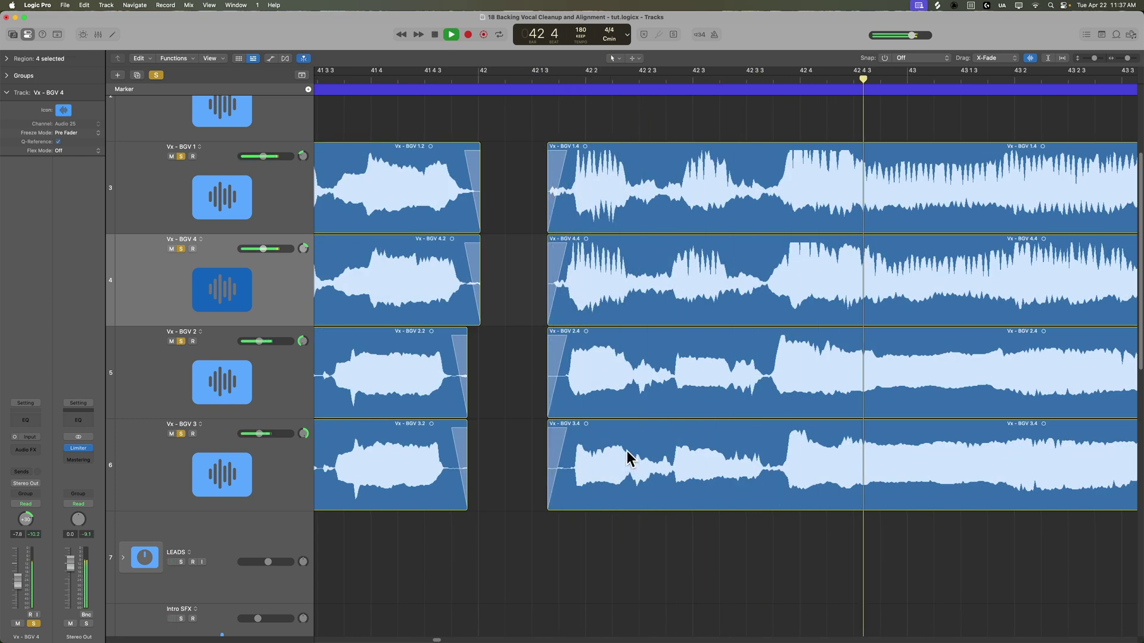
key(super+Left)
key(super+Left)
key(super+Left)
key(super+Left)
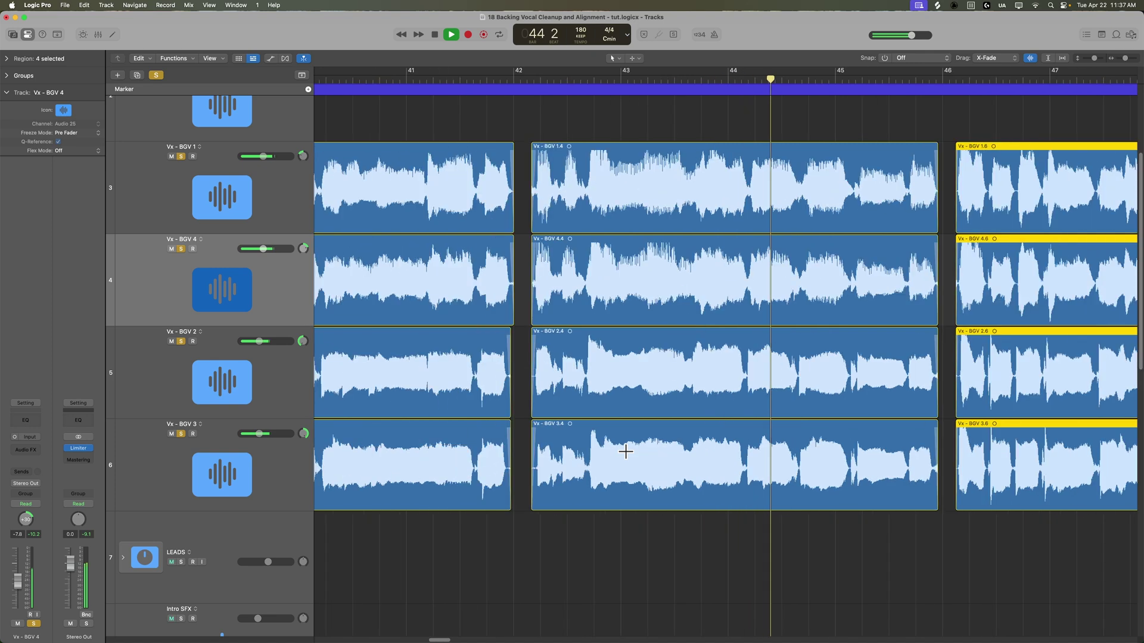
scroll(659, 455, right, 6)
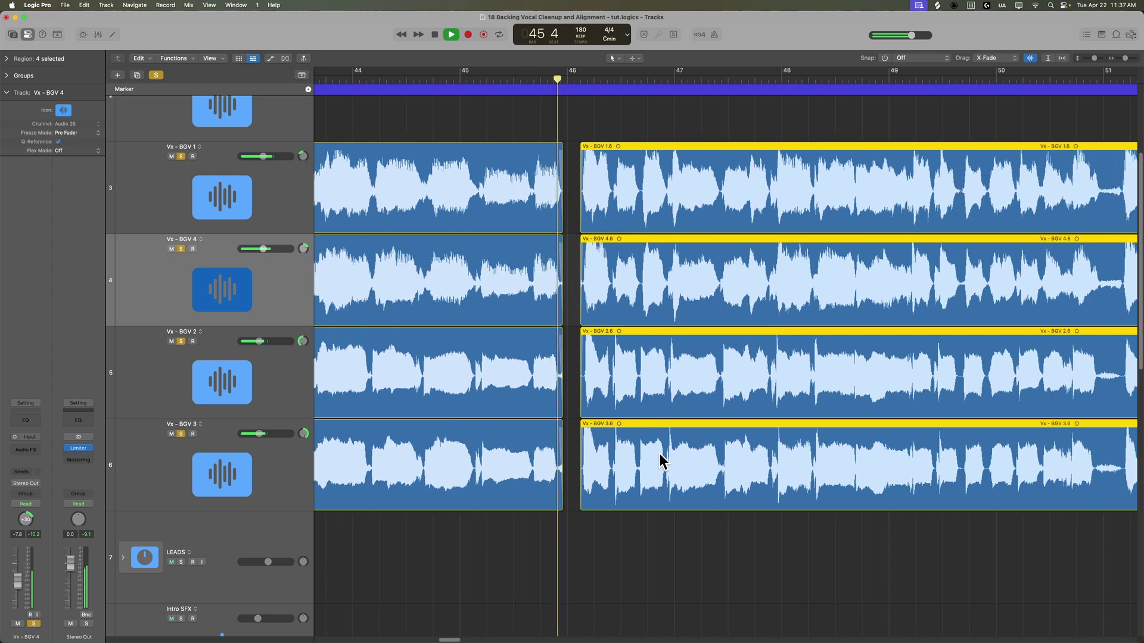
scroll(659, 465, right, 2)
scroll(659, 465, right, 4)
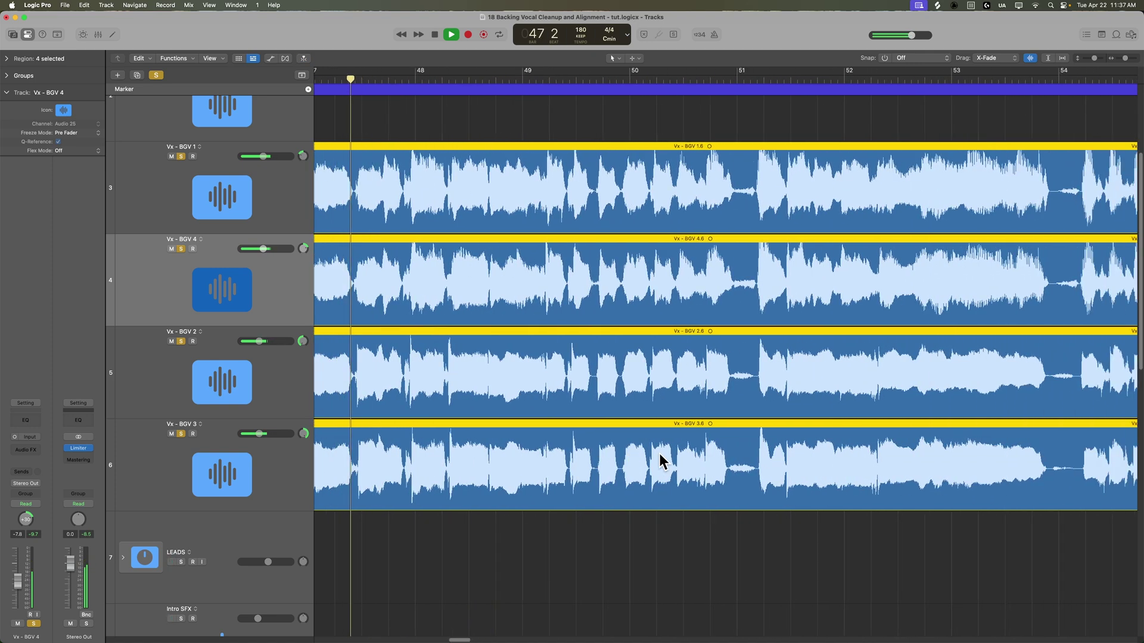
Cut the noise between phrases around bar 51 out of all four BGV tracks
scroll(659, 462, right, 1)
key(super+Right)
key(super+Right)
scroll(659, 461, right, 2)
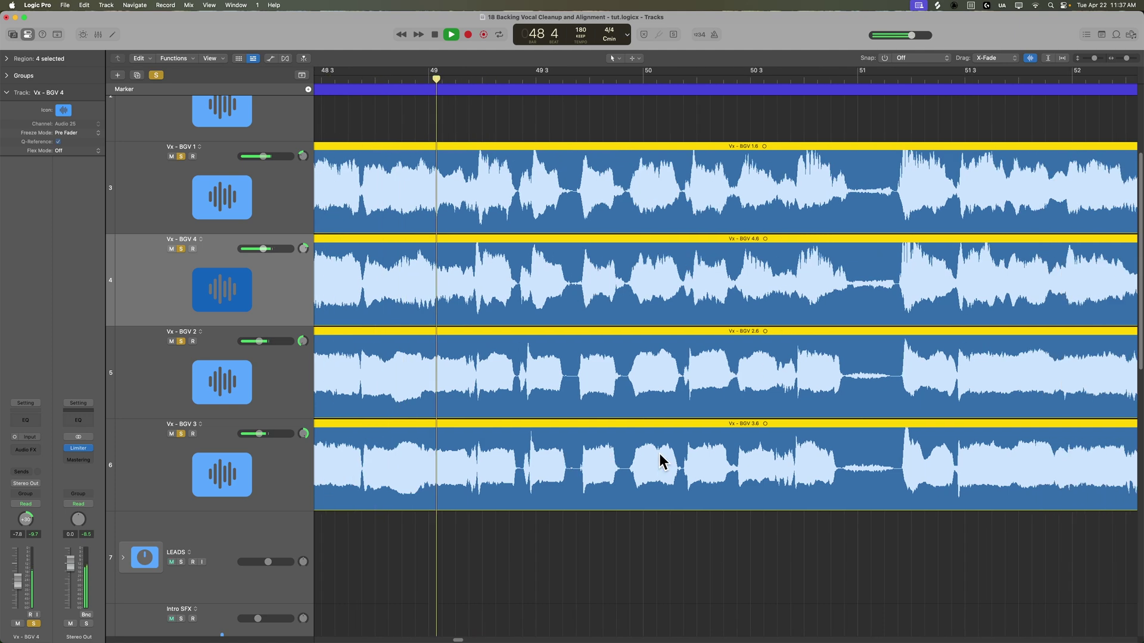
scroll(659, 462, right, 2)
drag(728, 197, 692, 479)
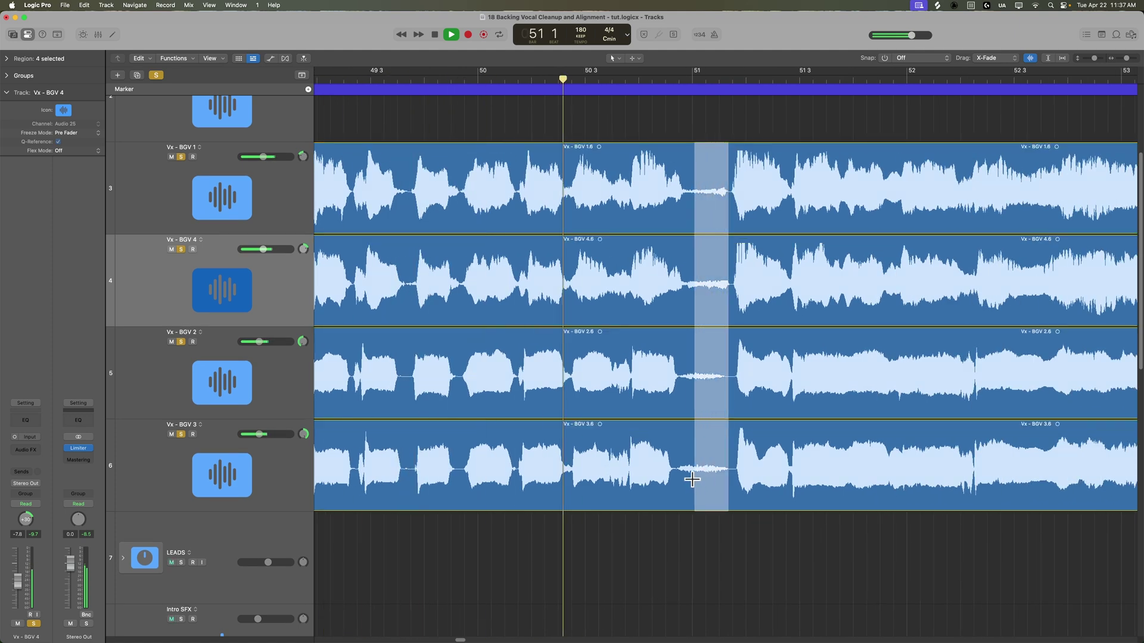
key(space)
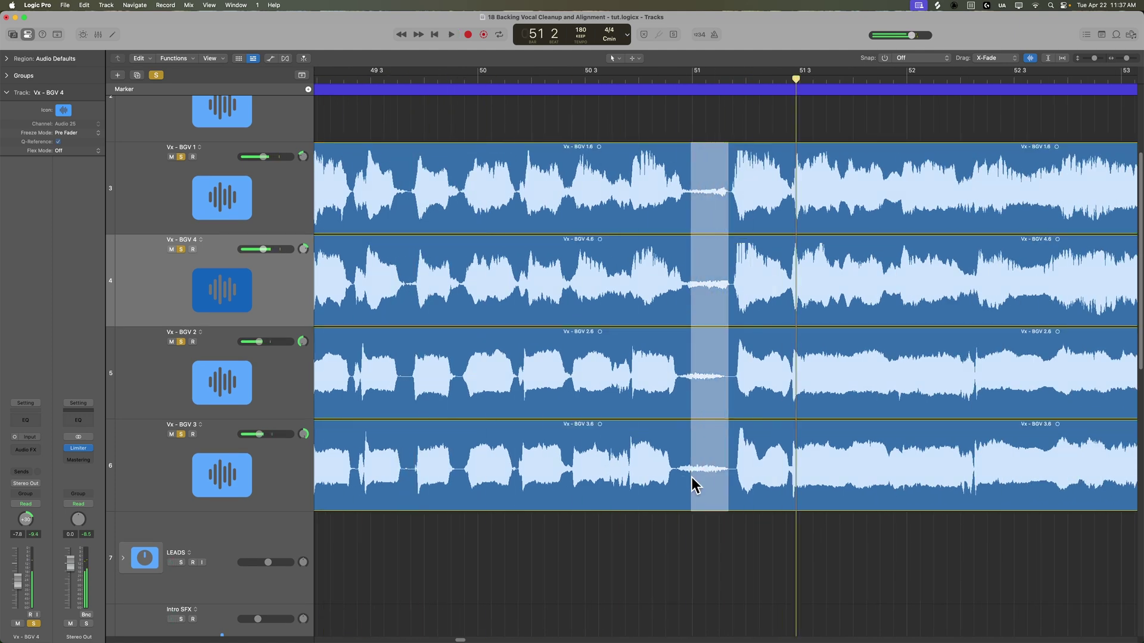
key(Delete)
Fade all four BGV tracks out and in around the bar 51 gap and trim the BGV 2 and BGV 3 region ends before it
drag(720, 172, 673, 479)
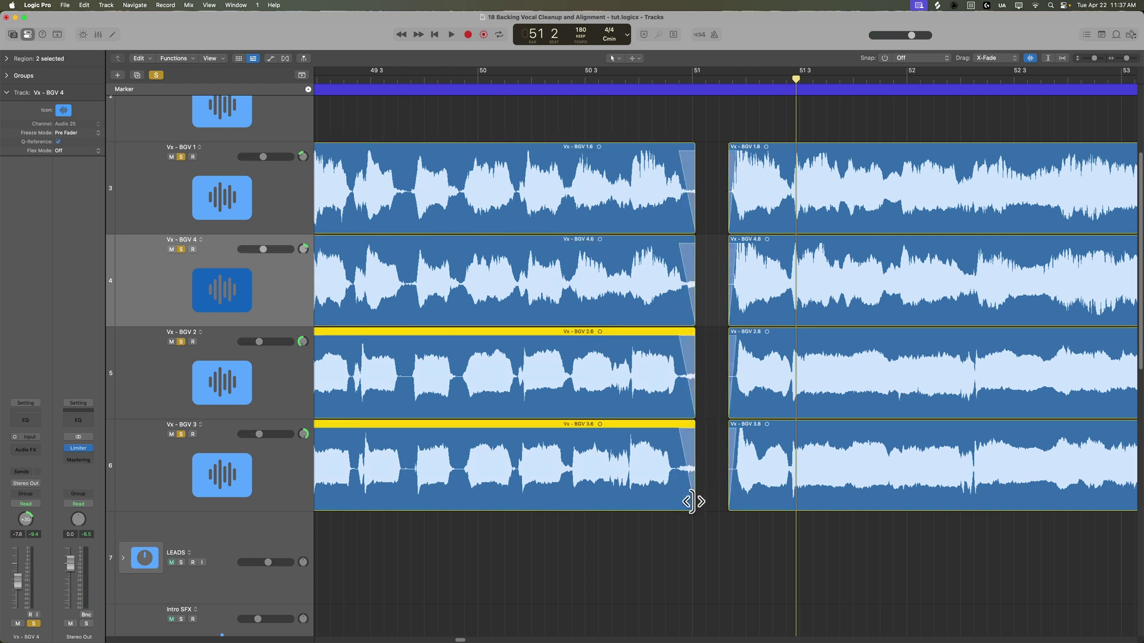
drag(693, 503, 689, 503)
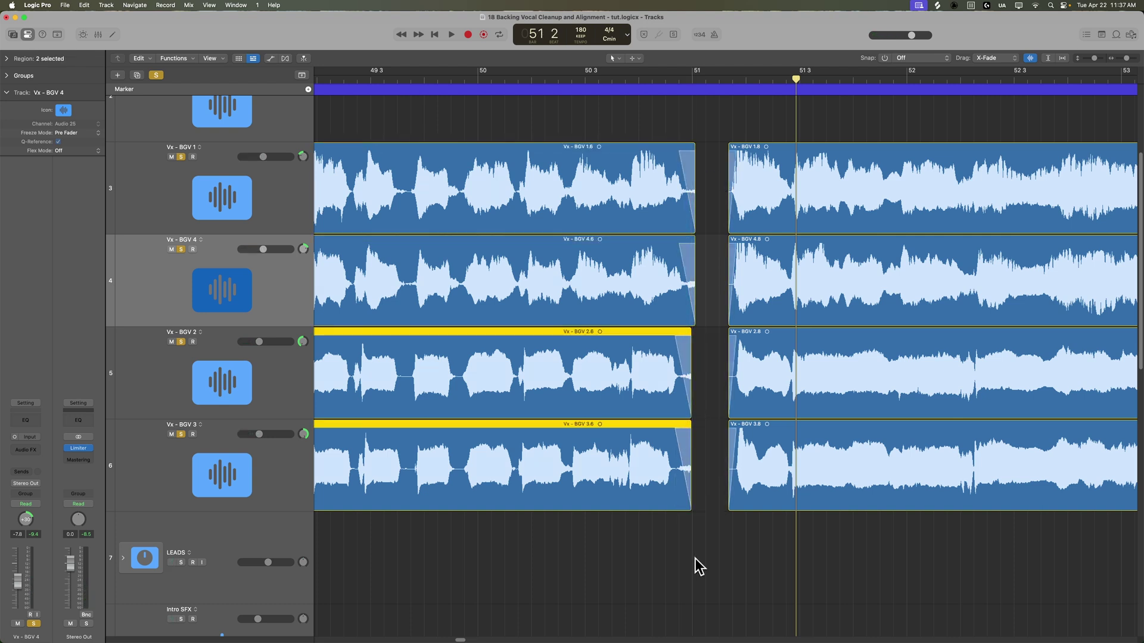
click(695, 561)
Play the soloed backing vocals from just after bar 50 to check the cleaned gap at bar 51
double_click(586, 80)
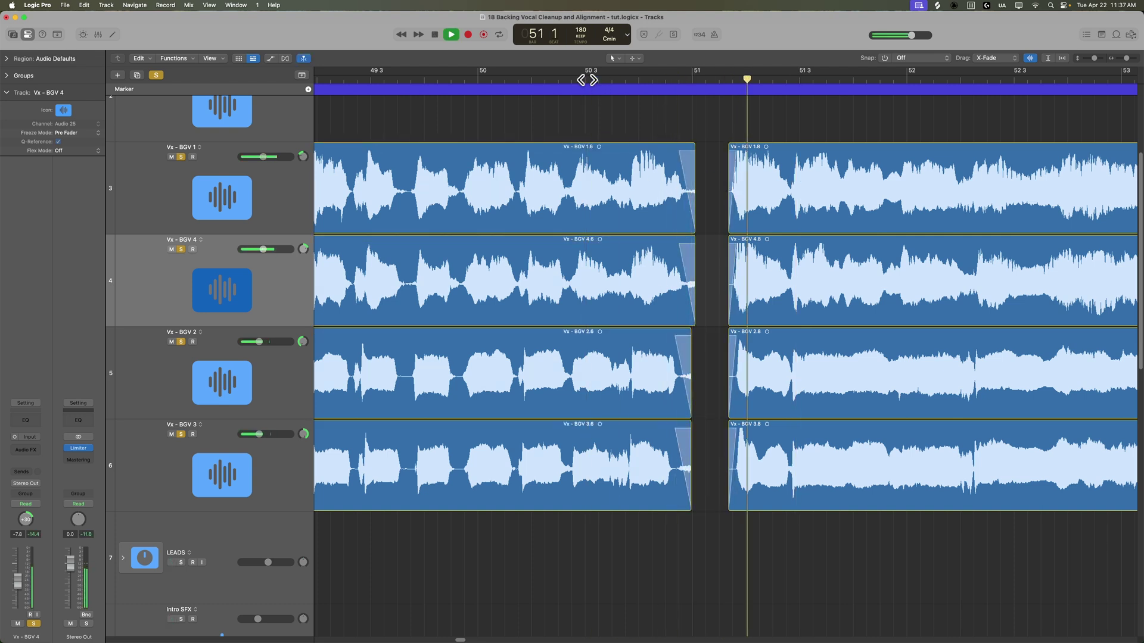
scroll(639, 266, right, 5)
scroll(641, 273, right, 9)
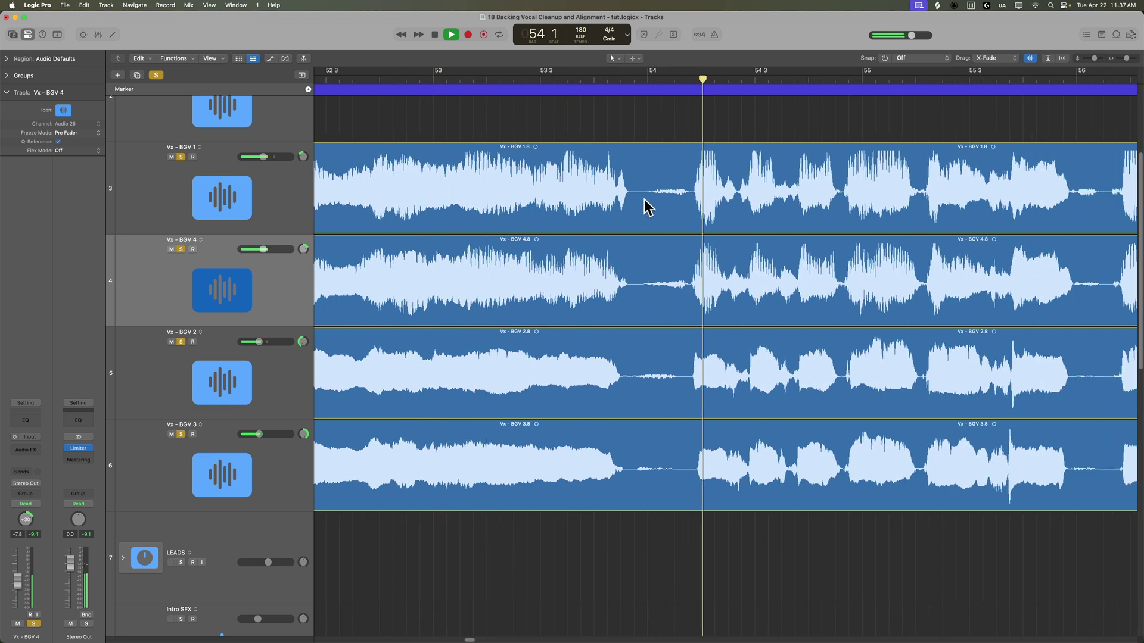
key(space)
Trim the starts of the BGV 4, BGV 2 and BGV 3 regions closer to the phrase that begins just before bar 63
scroll(661, 357, right, 20)
click(733, 78)
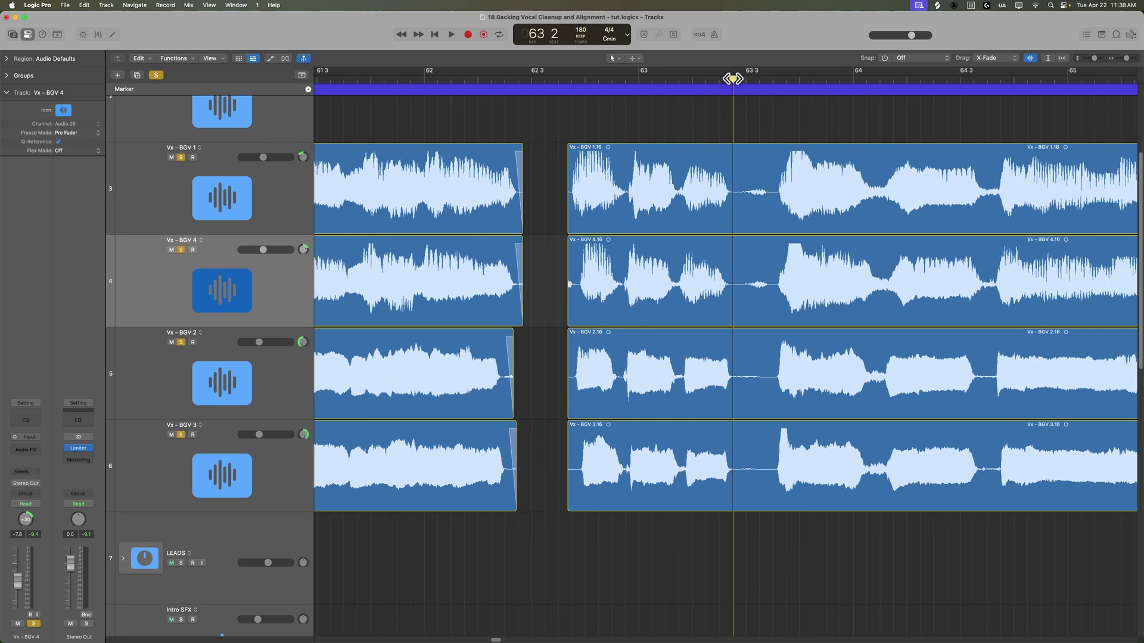
key(super+Right)
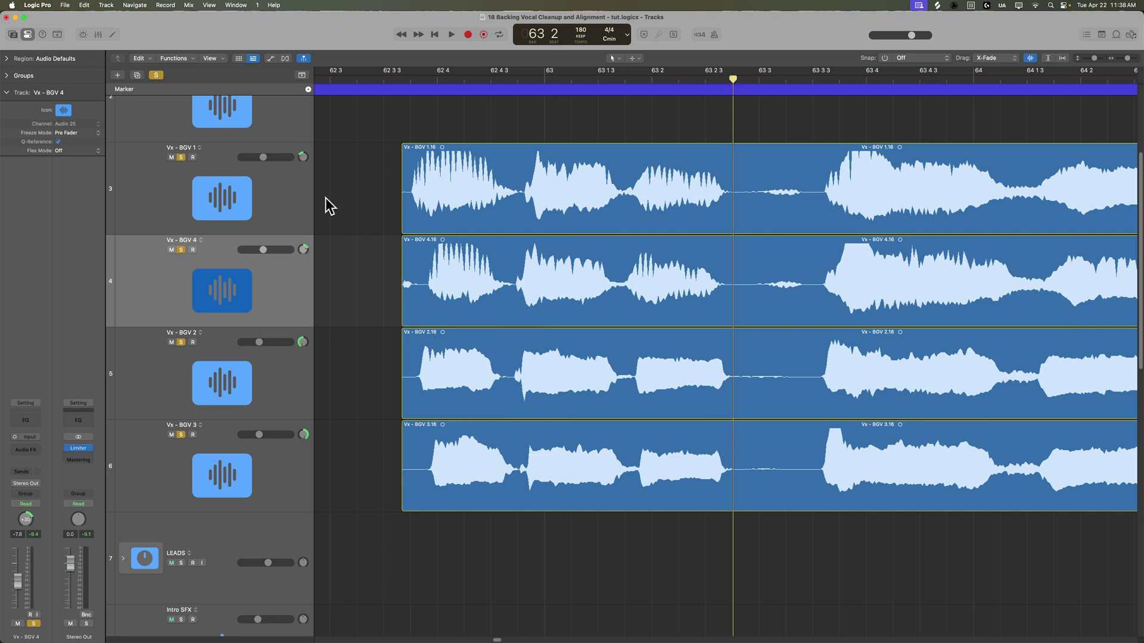
drag(400, 316, 418, 316)
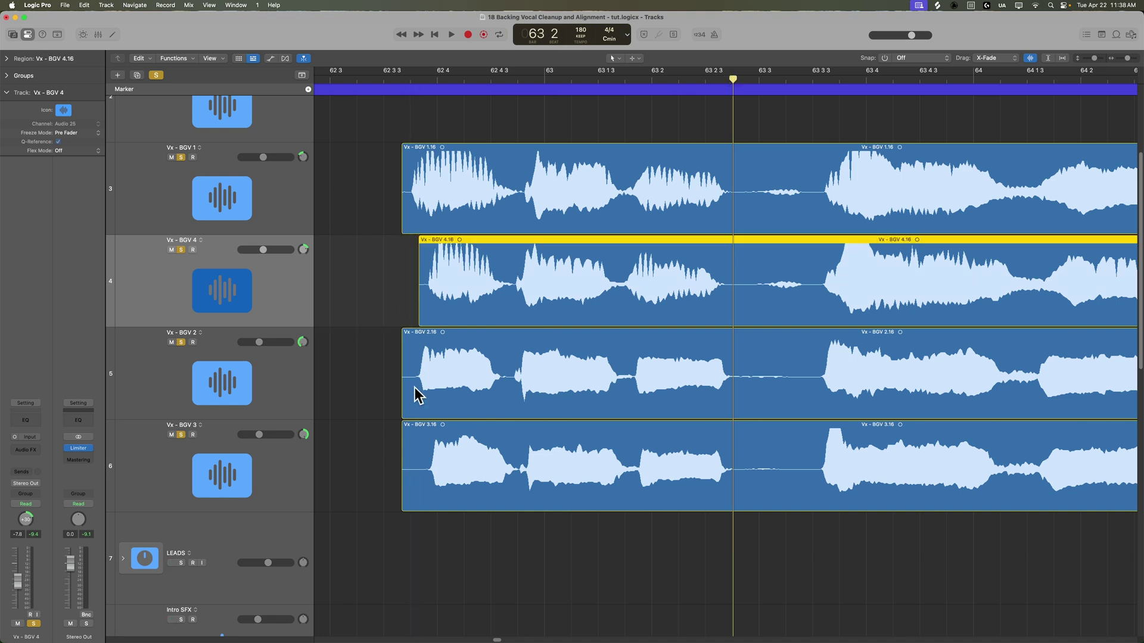
drag(401, 395, 409, 396)
drag(402, 504, 415, 498)
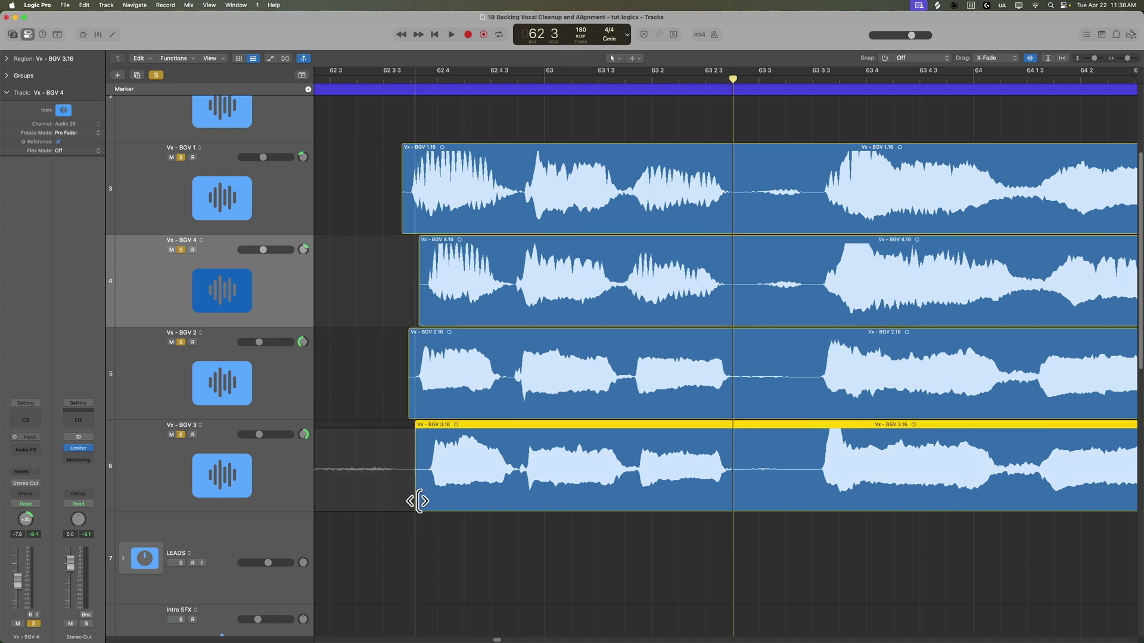
Cut the noise around bar 63 beat 3 out of all four BGV tracks and add fades around the gap
drag(741, 188, 816, 457)
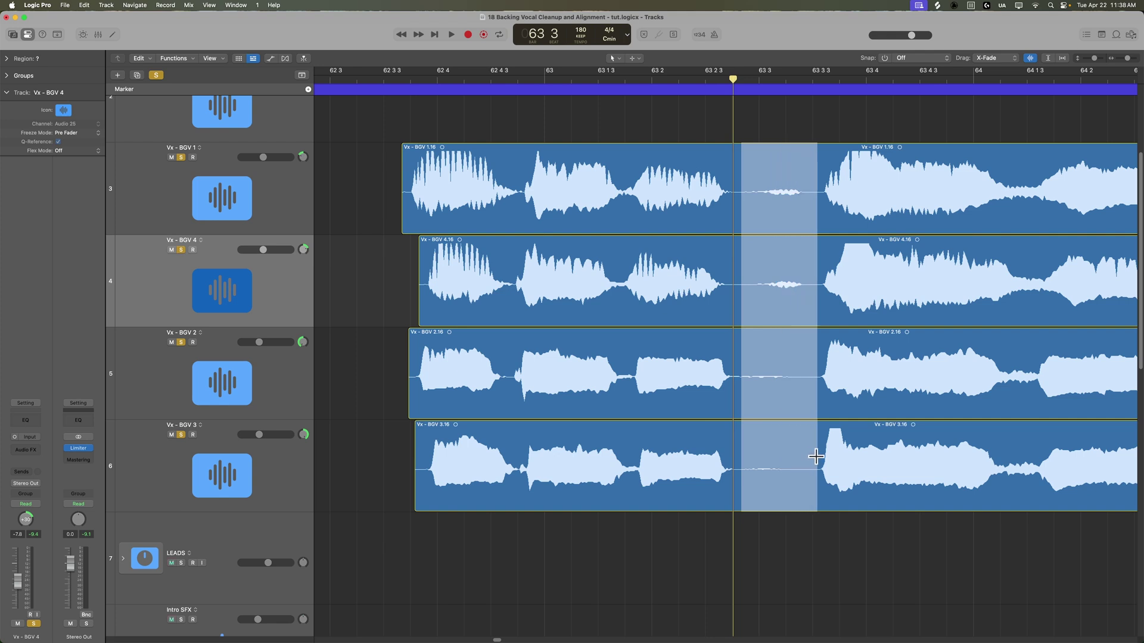
key(Delete)
drag(378, 188, 449, 475)
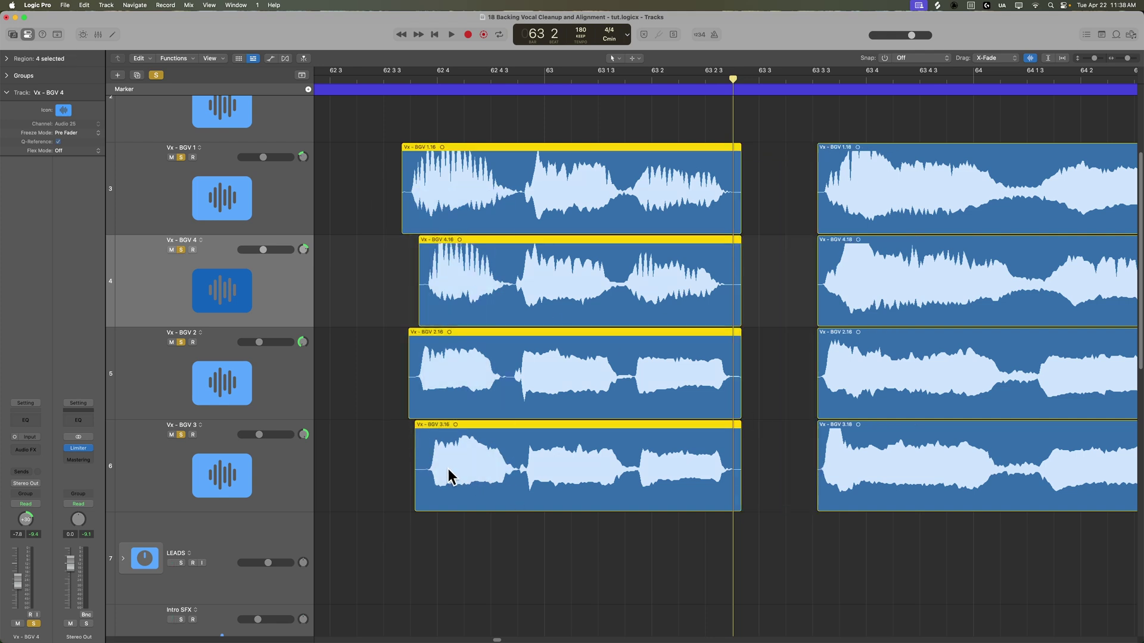
drag(766, 189, 824, 446)
click(797, 441)
Cut the noise between phrases just after bar 66 out of all four BGV tracks and add fades around the gap
scroll(788, 429, right, 15)
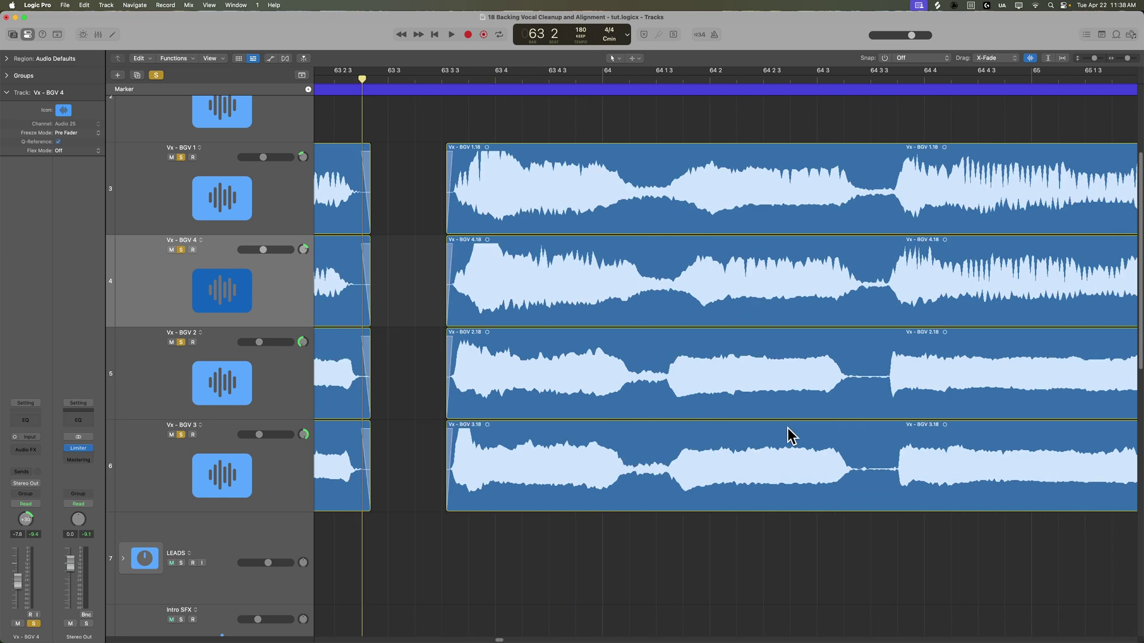
scroll(787, 438, right, 8)
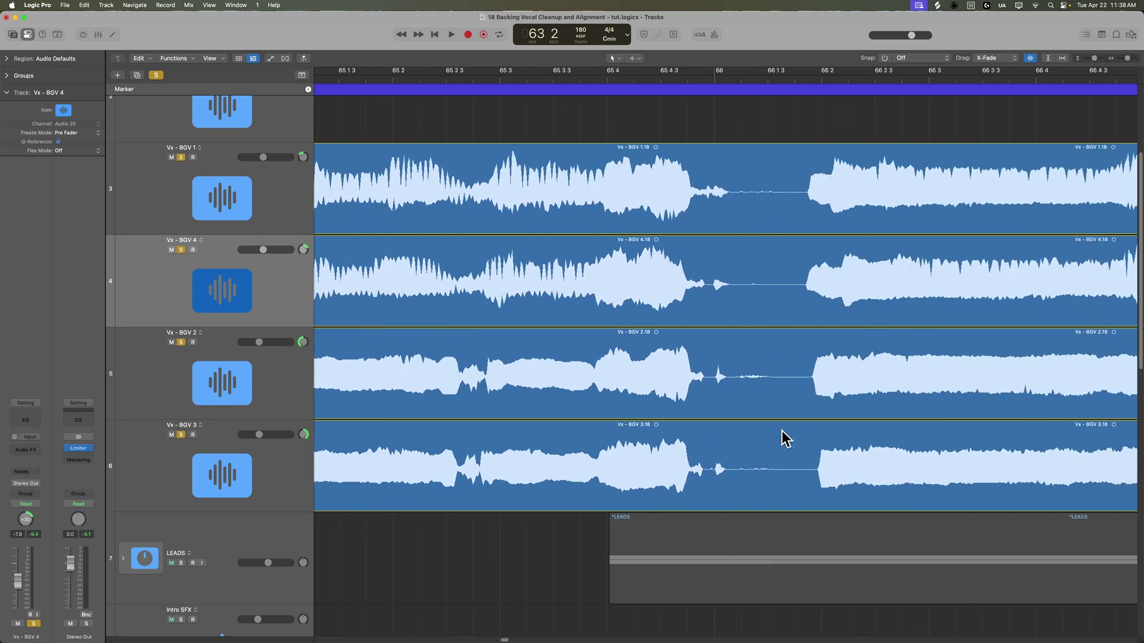
drag(698, 231, 755, 472)
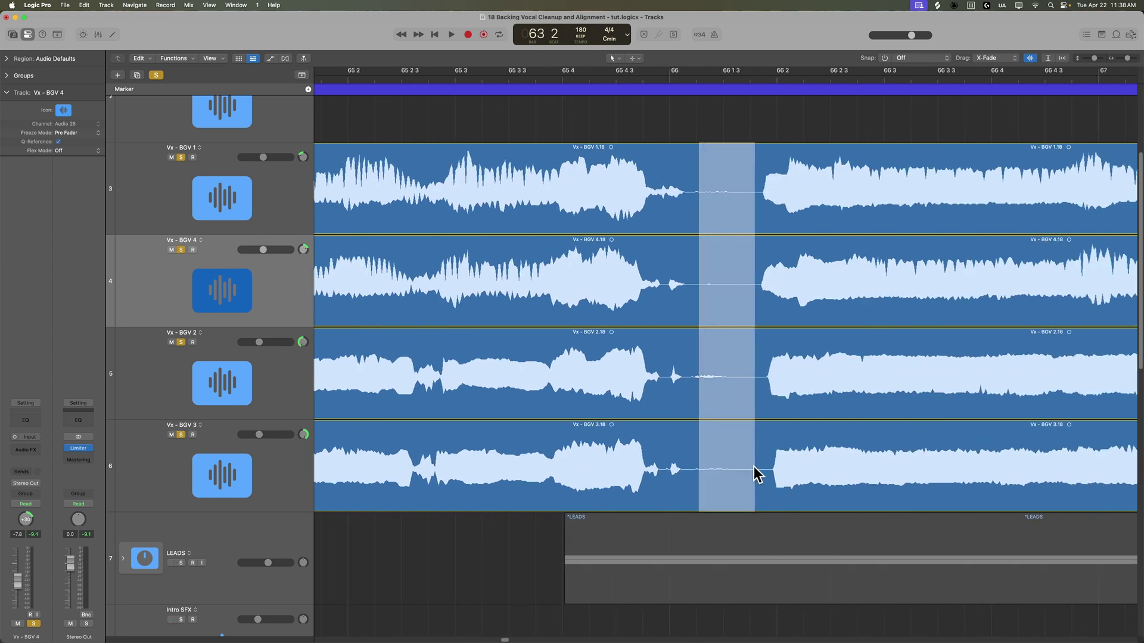
key(Delete)
drag(728, 192, 764, 475)
Delete the leftover tails of all four BGV tracks after the last chorus phrase at bar 69
scroll(744, 471, right, 10)
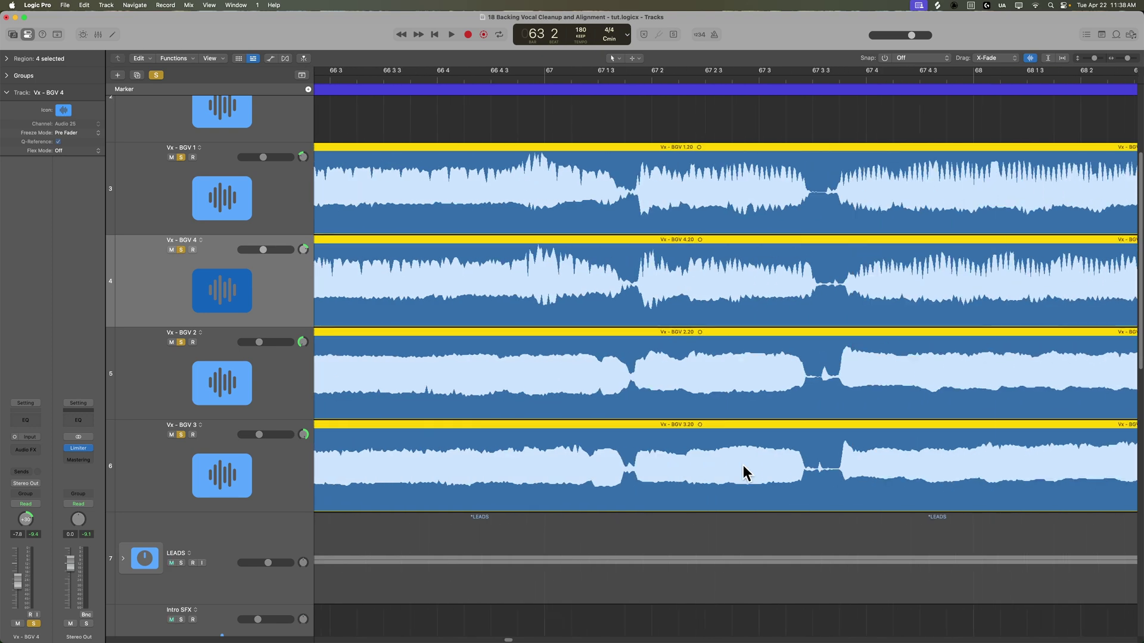
scroll(744, 472, right, 4)
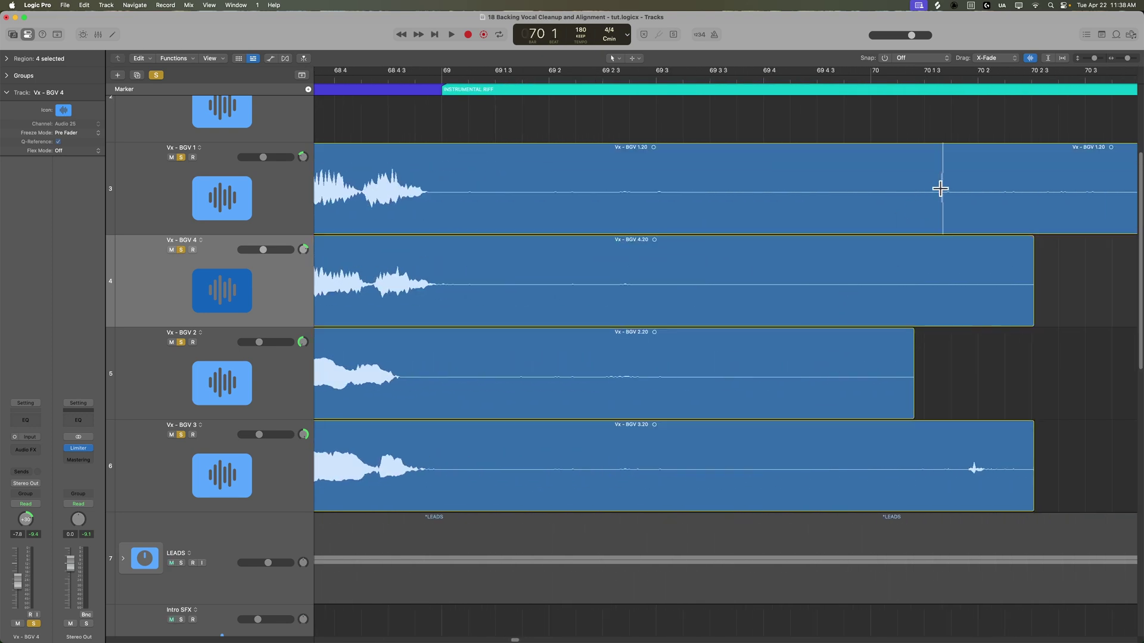
drag(941, 185, 468, 451)
key(Delete)
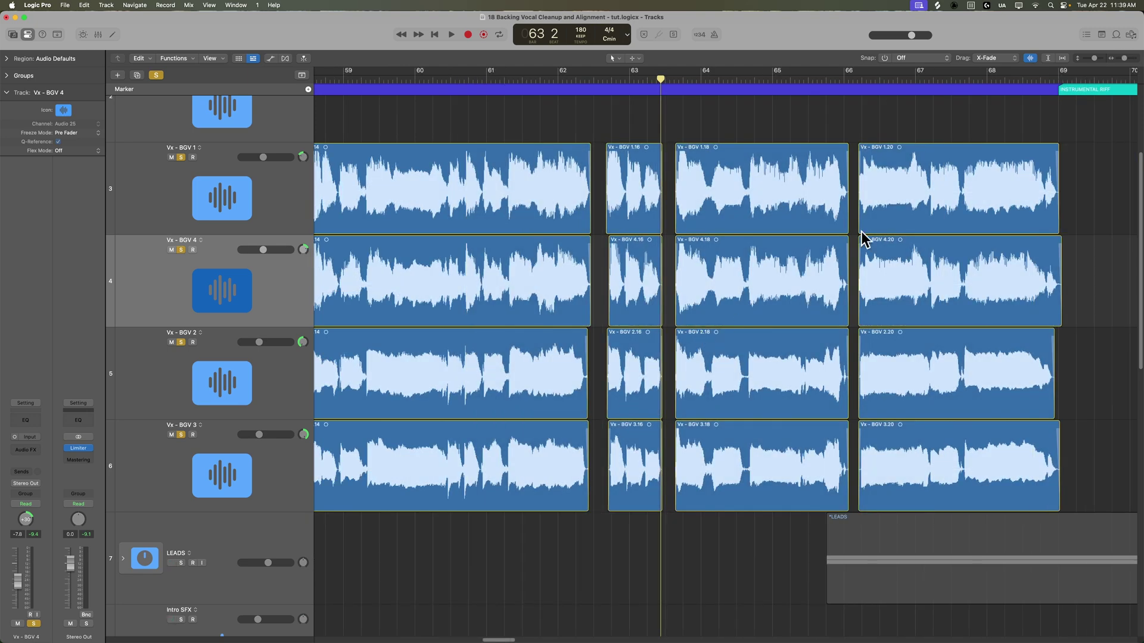
Join all the cleaned chorus regions on each of the four BGV tracks into one continuous region per track
scroll(630, 322, left, 15)
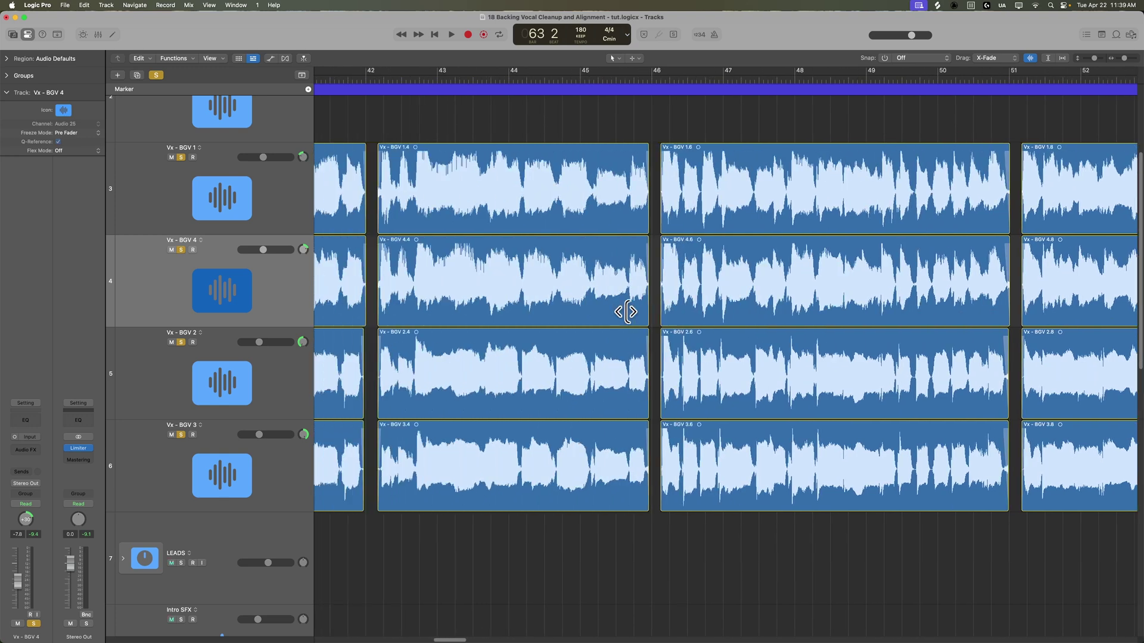
scroll(627, 312, left, 6)
scroll(625, 306, right, 1)
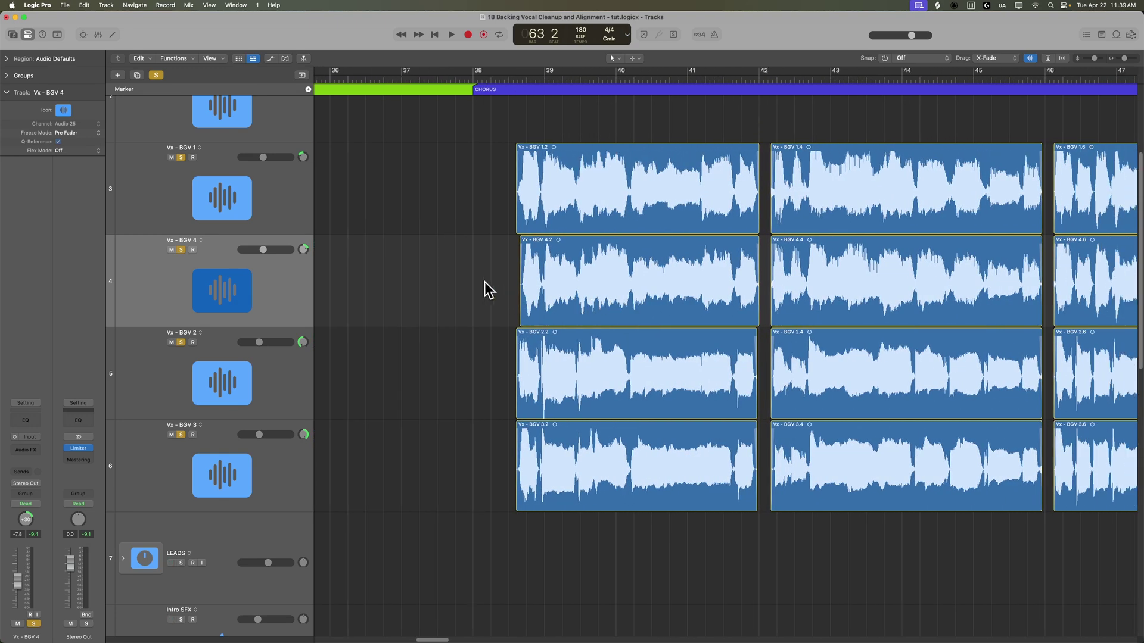
scroll(484, 283, down, 10)
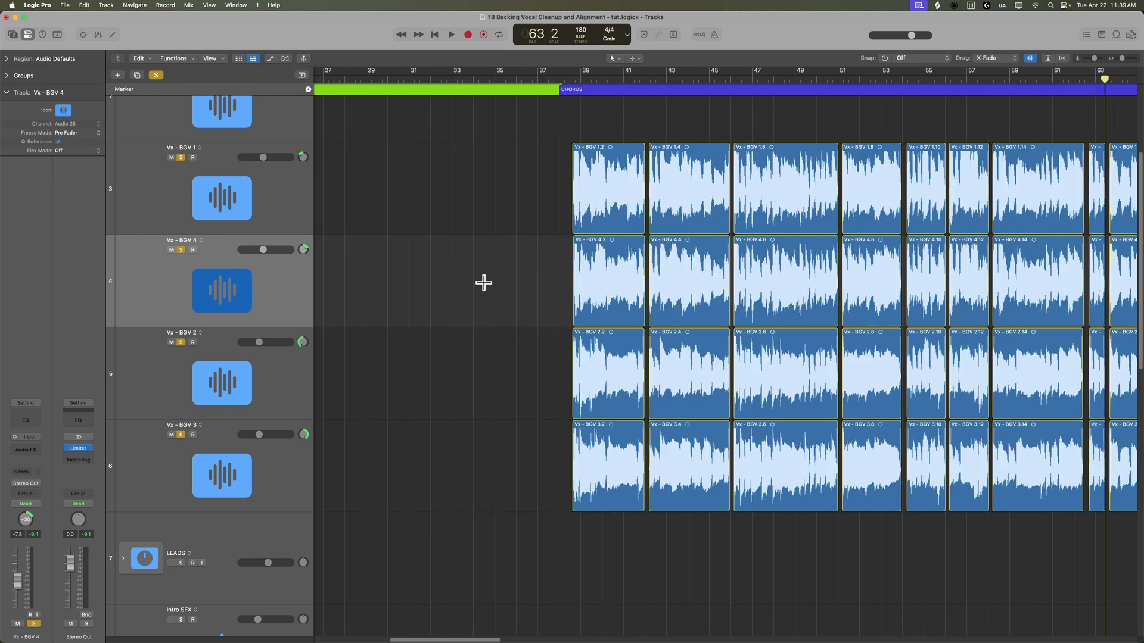
scroll(506, 224, right, 15)
scroll(506, 224, left, 3)
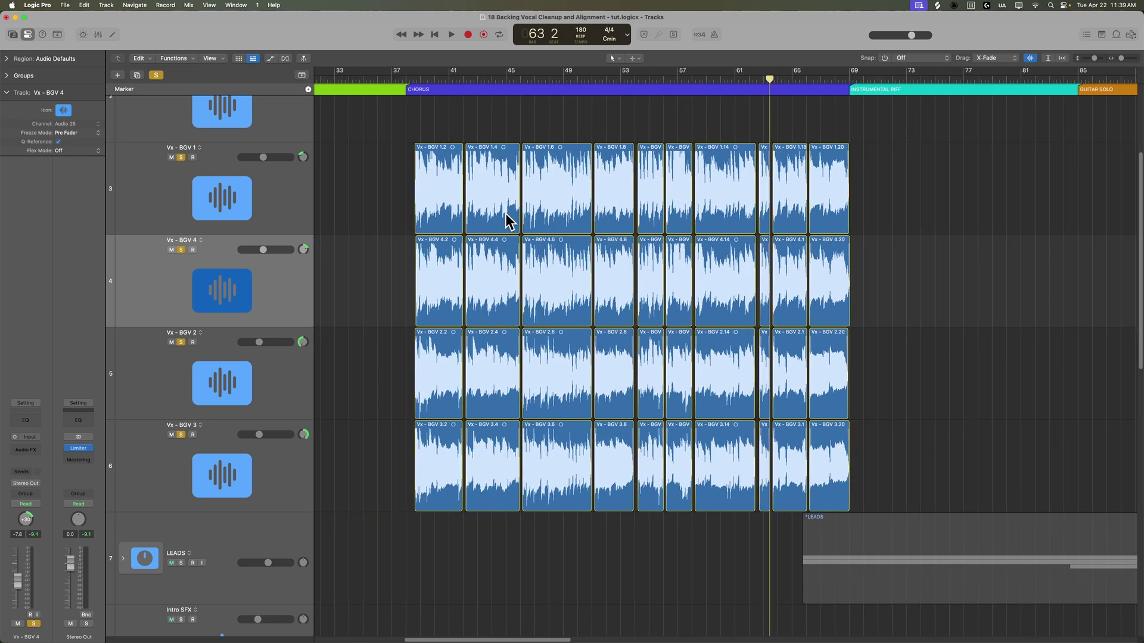
drag(355, 192, 913, 451)
key(super+j)
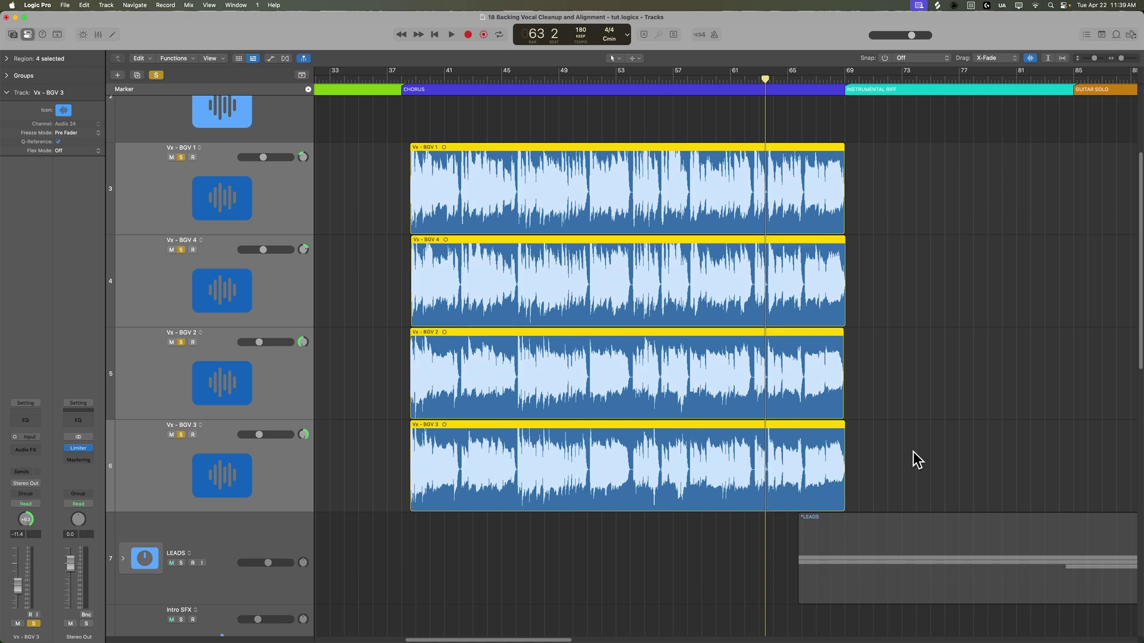
click(910, 448)
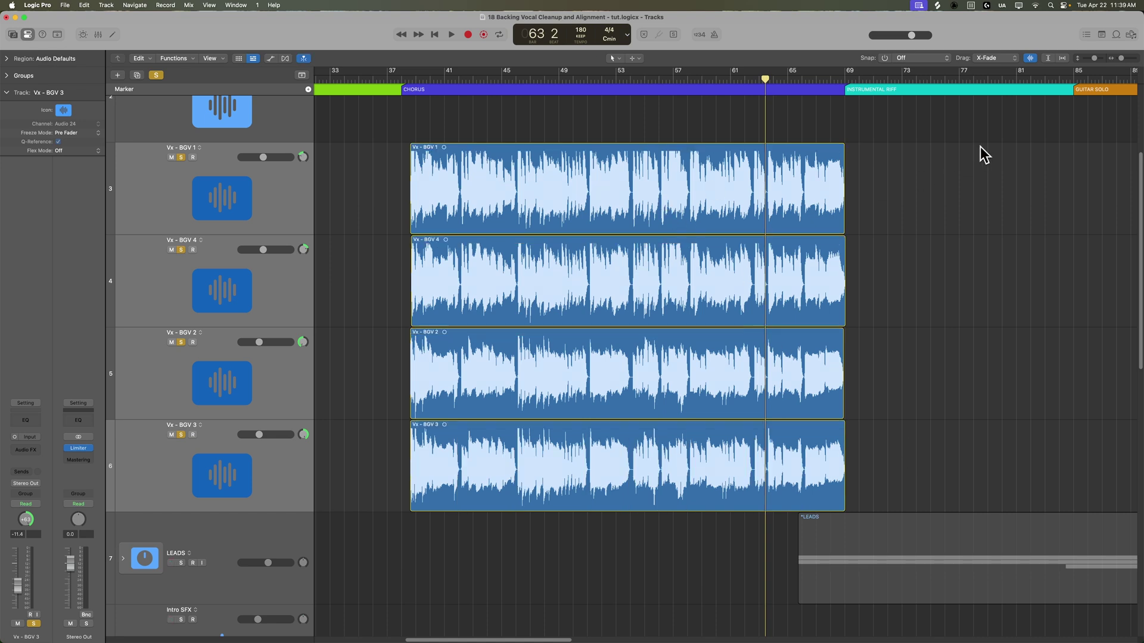
Turn off the waveform magnification and solo the Lead Vox track together with the backing vocals
click(1031, 59)
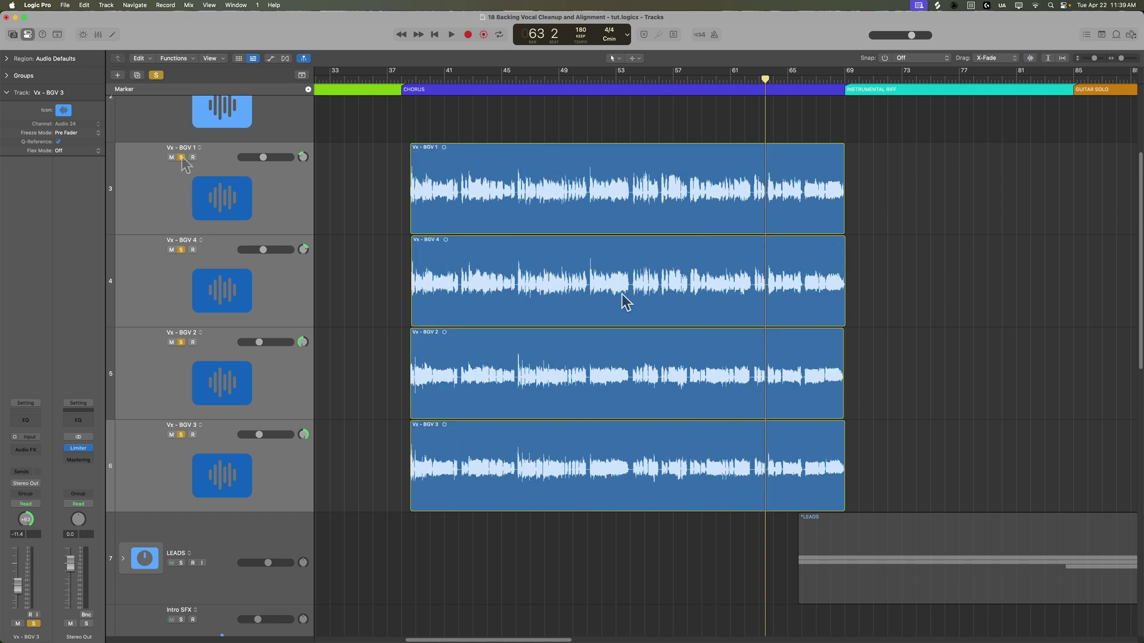
scroll(261, 274, up, 5)
drag(196, 161, 226, 253)
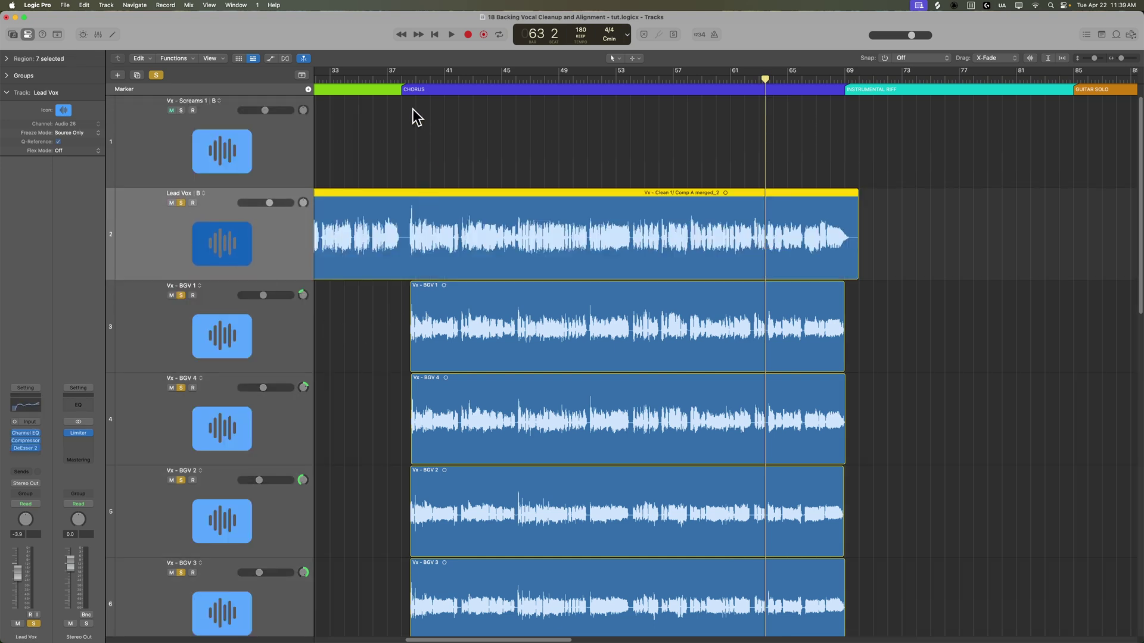
Split the Lead Vox region at the start of the chorus and delete the silence before its first chorus phrase
click(403, 237)
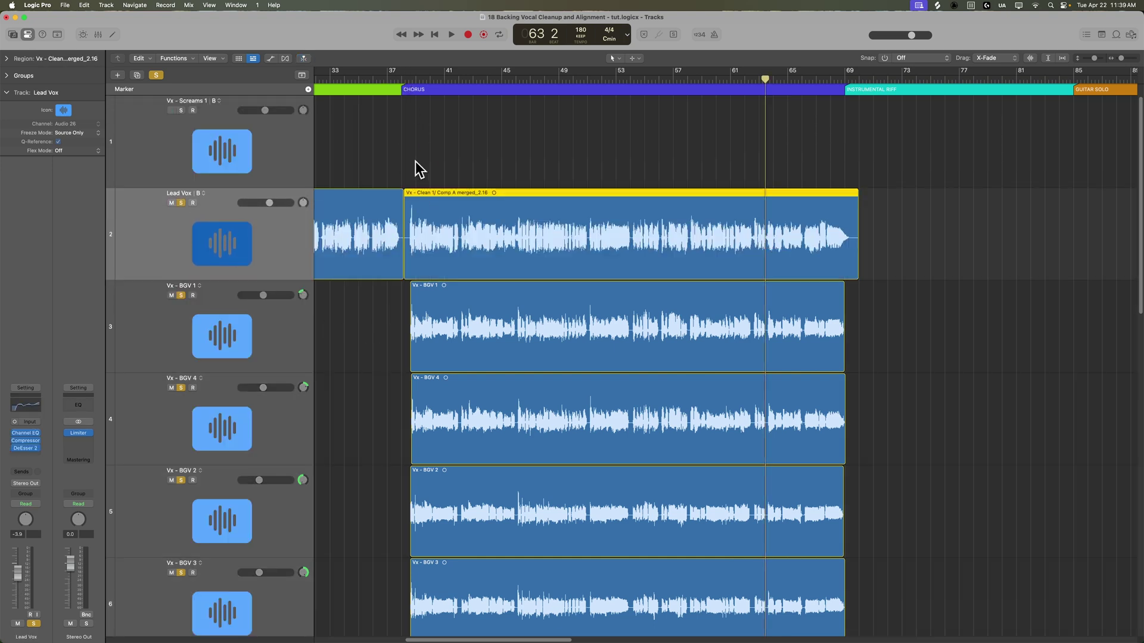
click(403, 102)
click(410, 79)
key(super+Right)
key(super+Right)
key(super+Right)
key(super+Right)
key(super+Right)
key(super+Right)
key(super+Right)
key(super+Right)
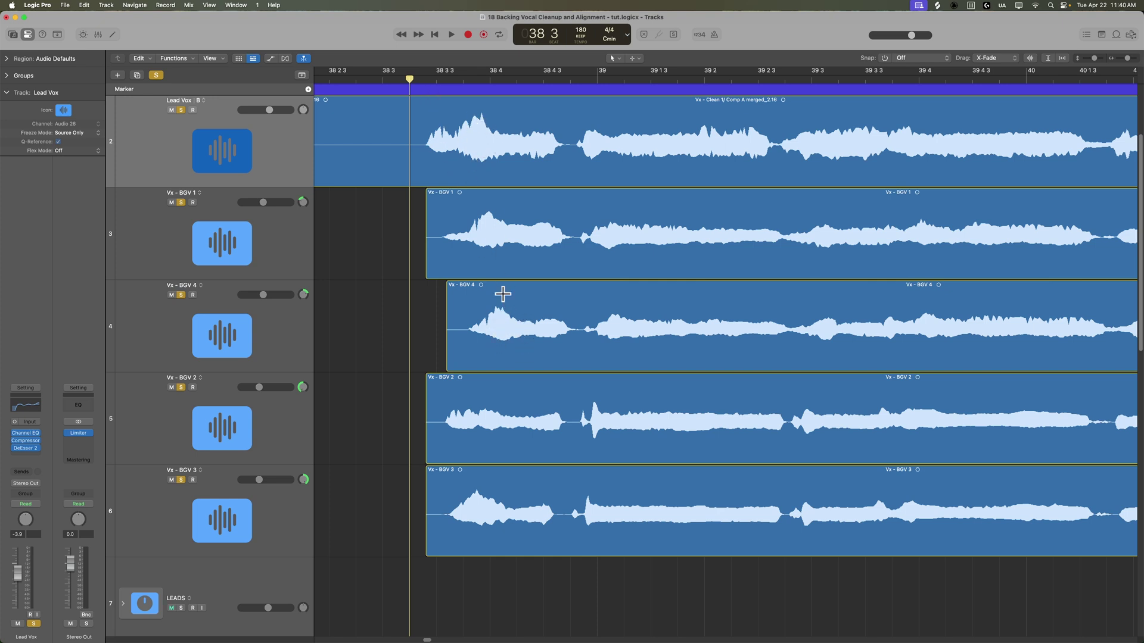
key(super+Left)
key(super+Left)
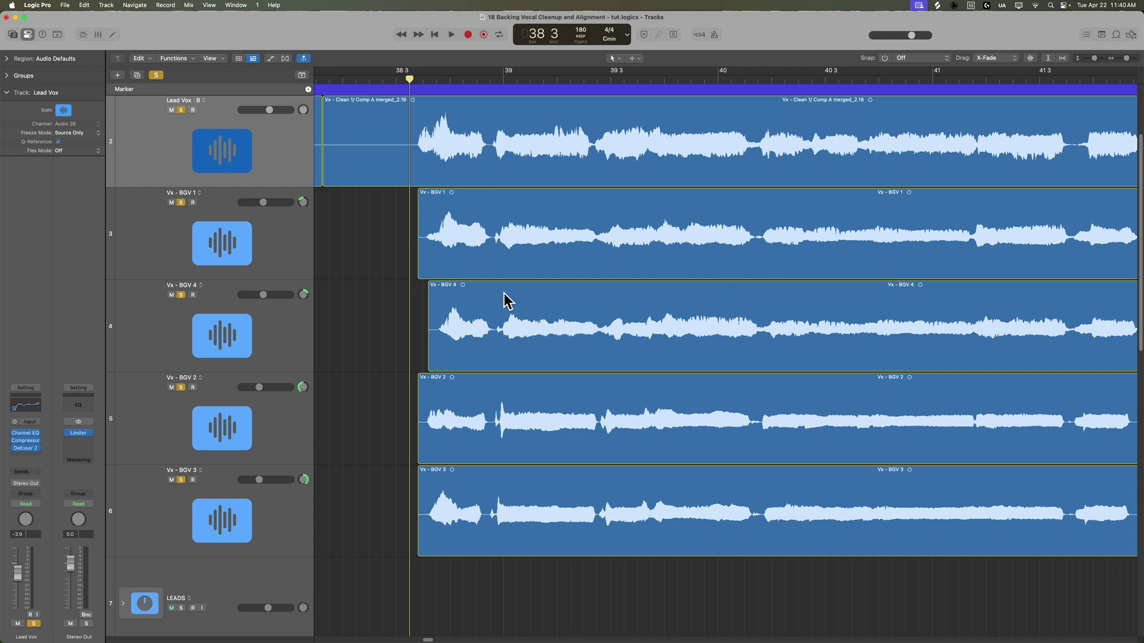
scroll(503, 301, left, 3)
drag(365, 143, 474, 277)
key(Delete)
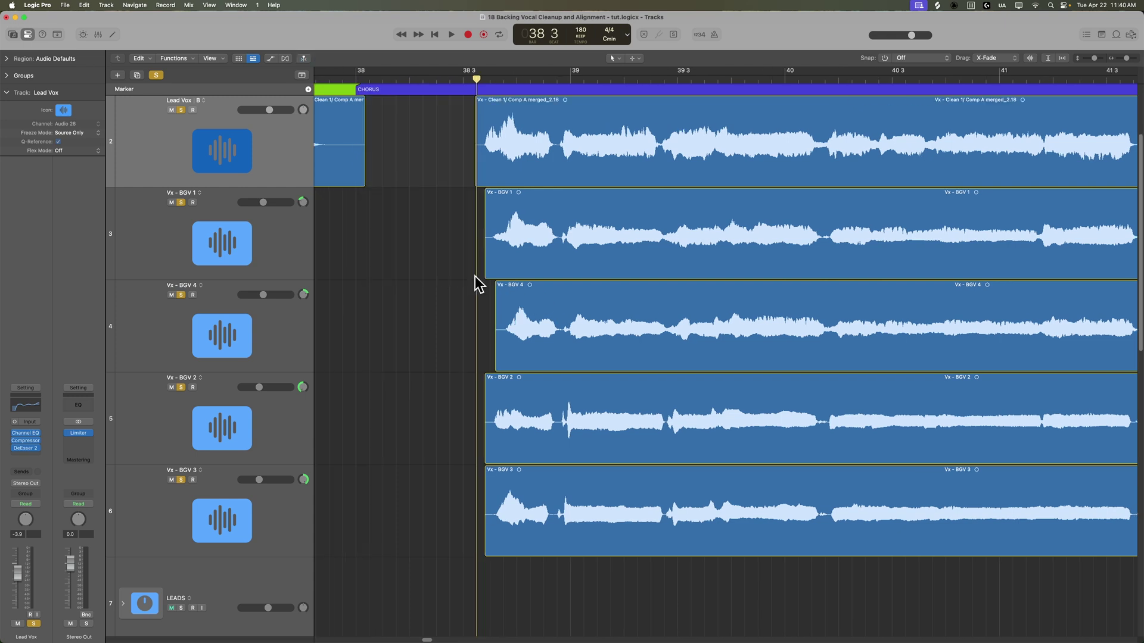
Play the lead vocal with the four backing vocals from bar 38 to hear how tightly they line up
key(super+Right)
key(space)
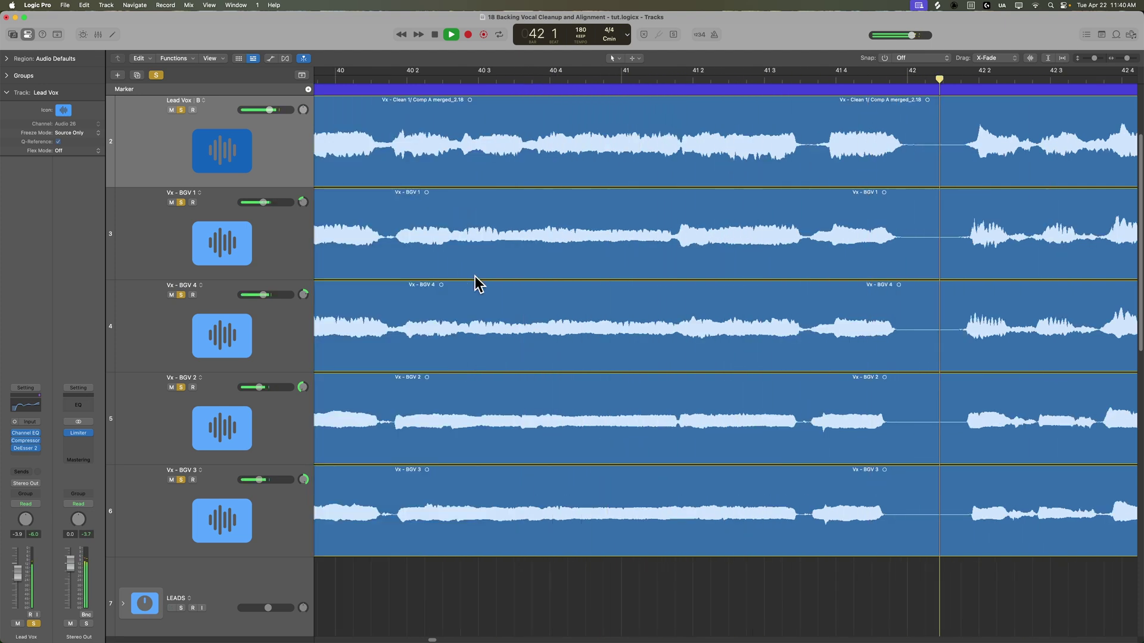
key(space)
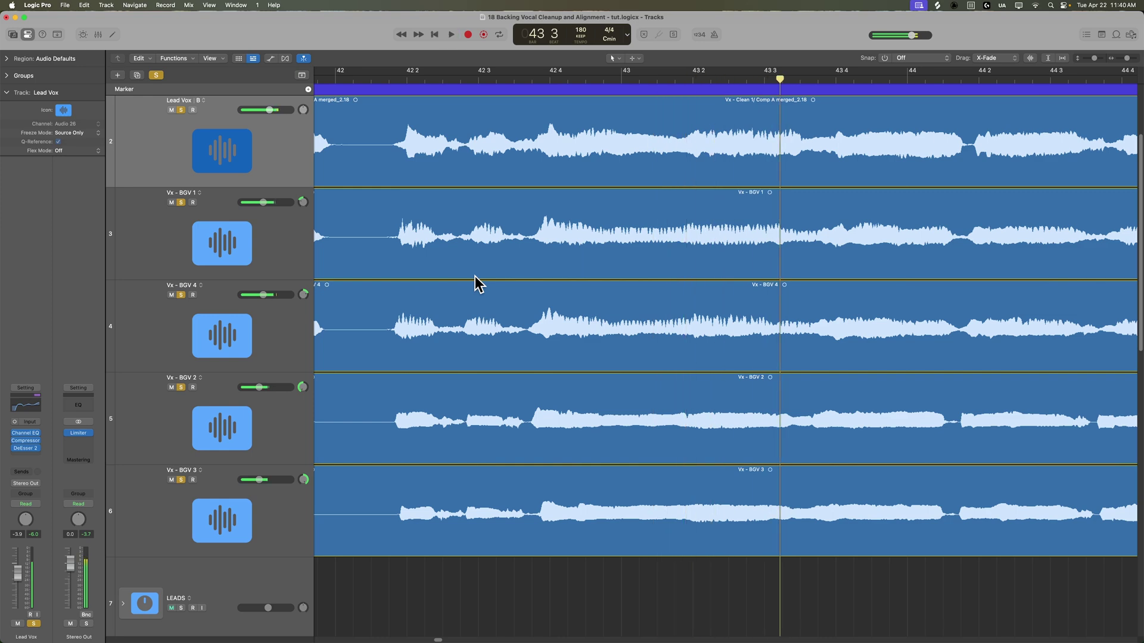
Show the Flex controls and enable Flex on all four BGV tracks together
scroll(524, 330, left, 15)
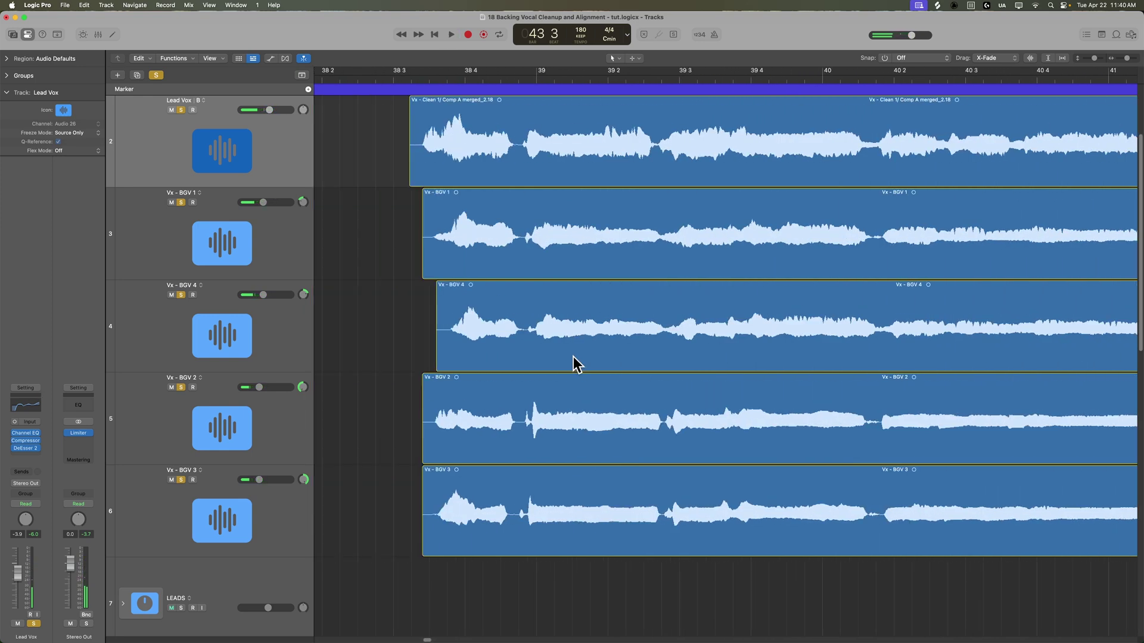
click(260, 255)
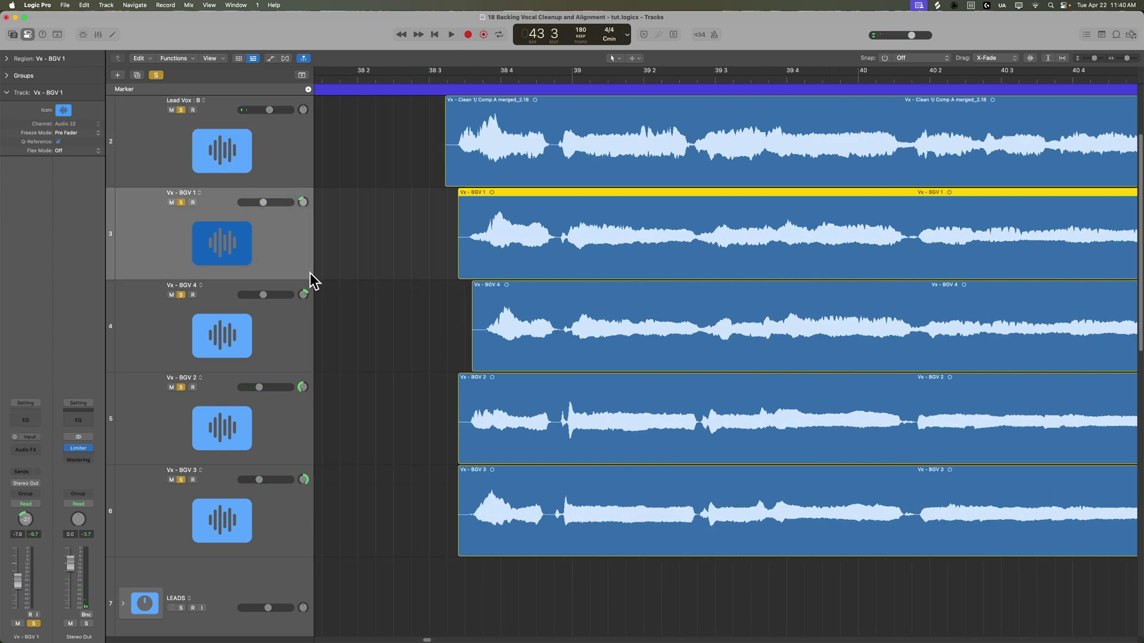
click(370, 290)
click(474, 81)
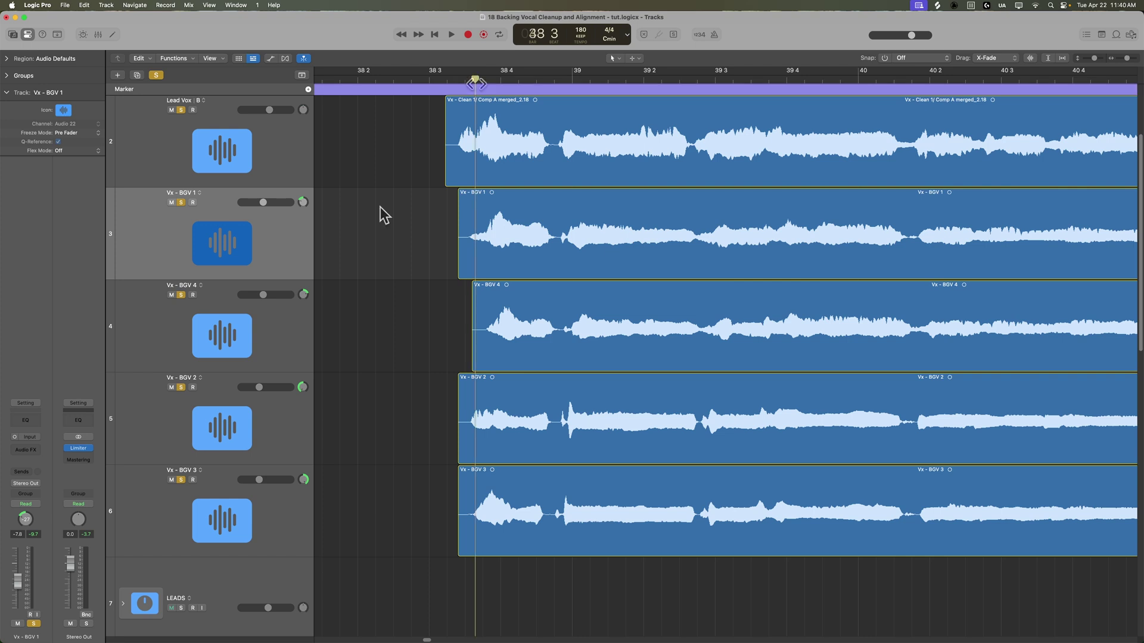
scroll(380, 206, up, 2)
click(286, 59)
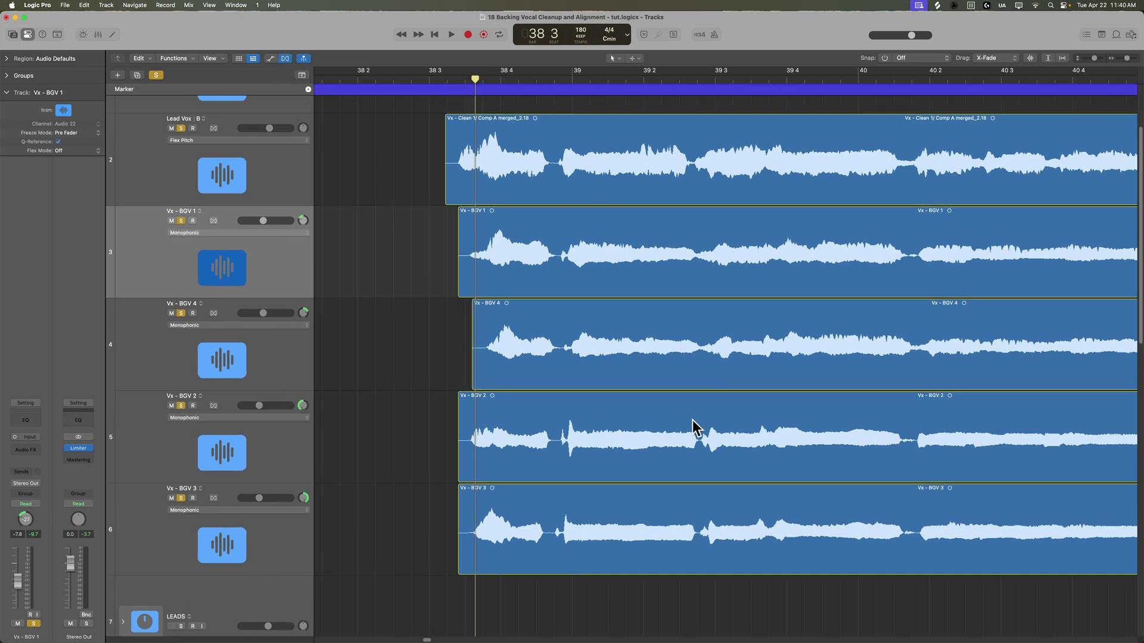
shift+click(259, 529)
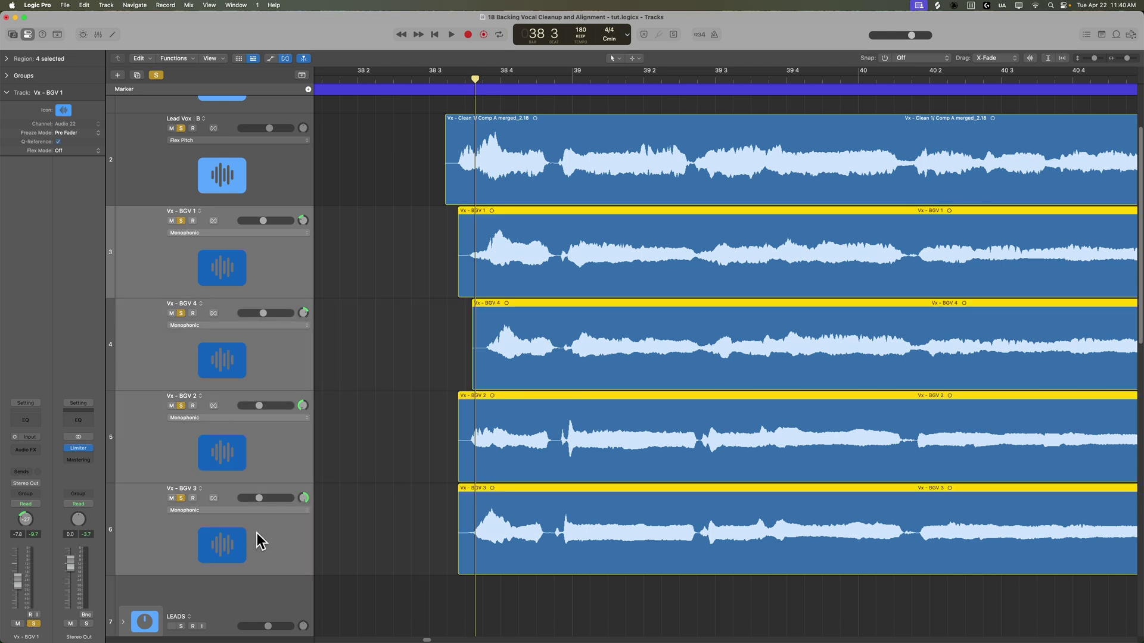
click(213, 221)
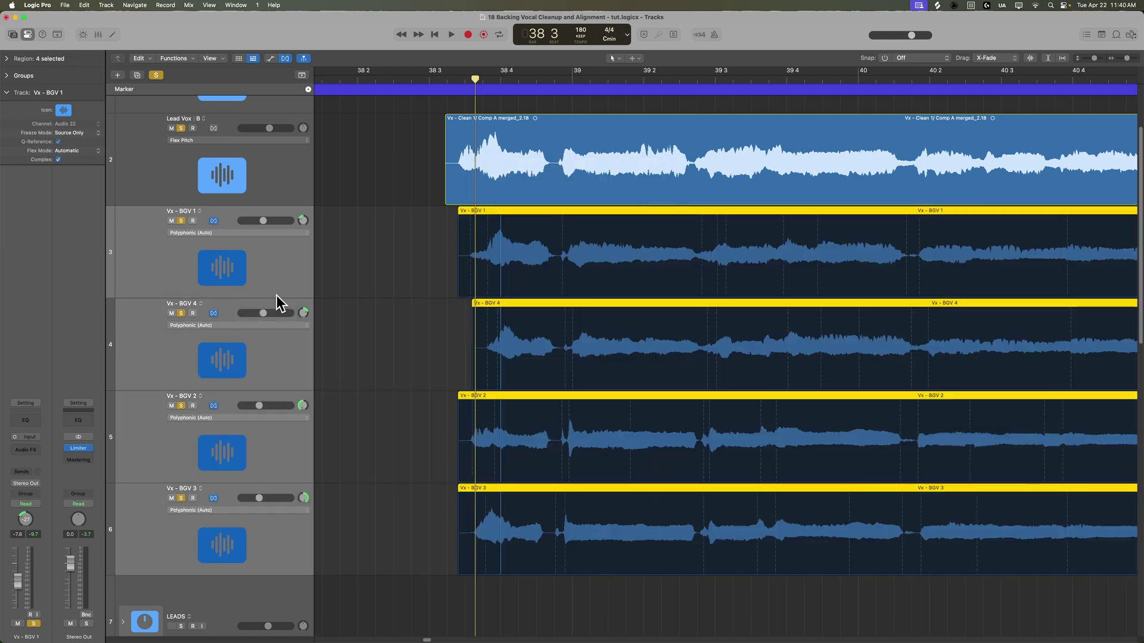
click(399, 259)
click(515, 256)
click(413, 252)
click(490, 259)
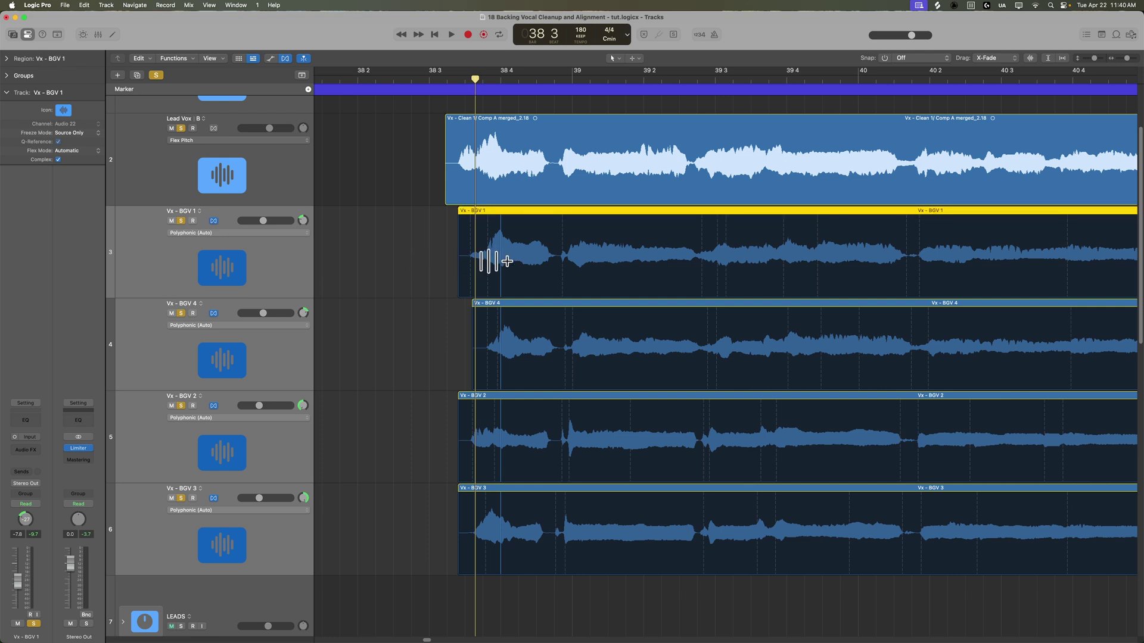
click(410, 277)
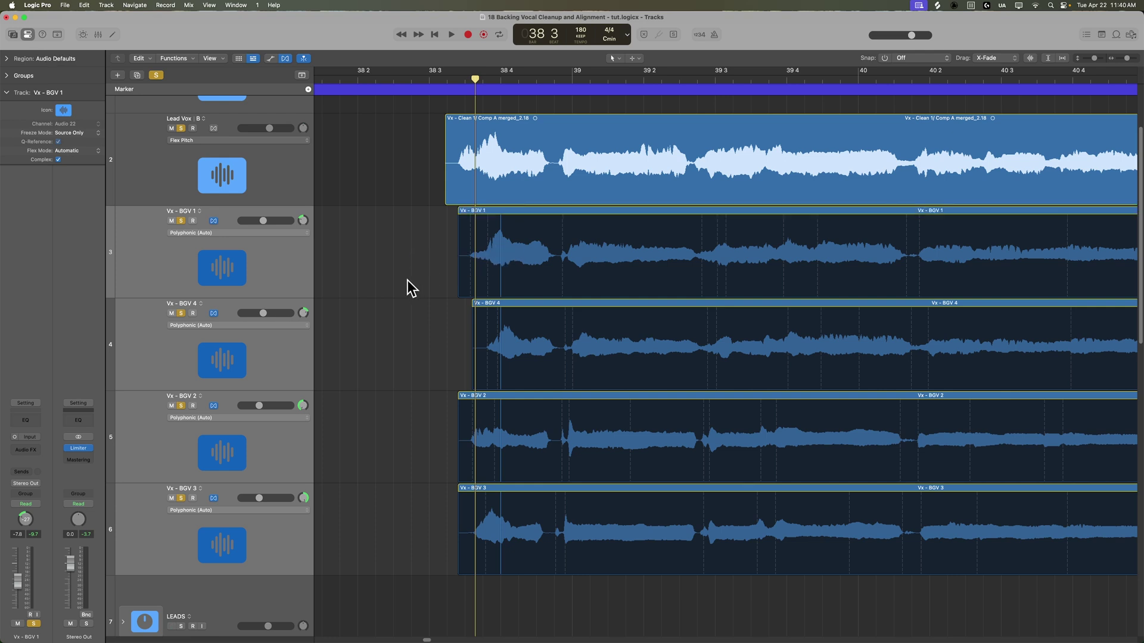
Add a flex marker on each BGV track in the silence before the phrase at 42 2, and remove the extra markers on BGV 2
key(super+Right)
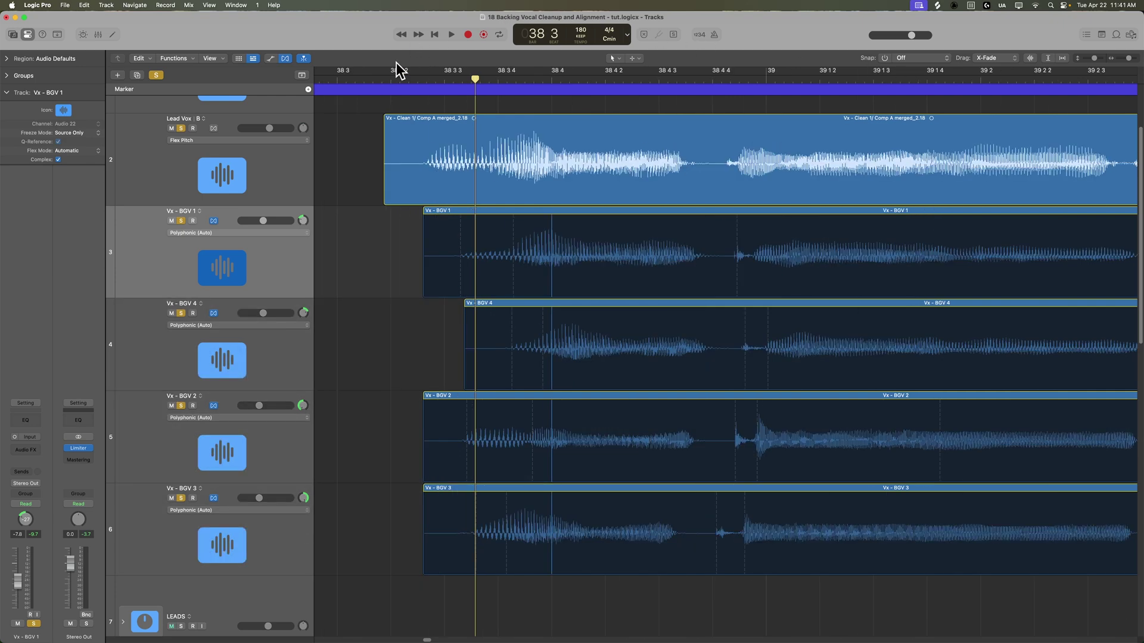
click(355, 78)
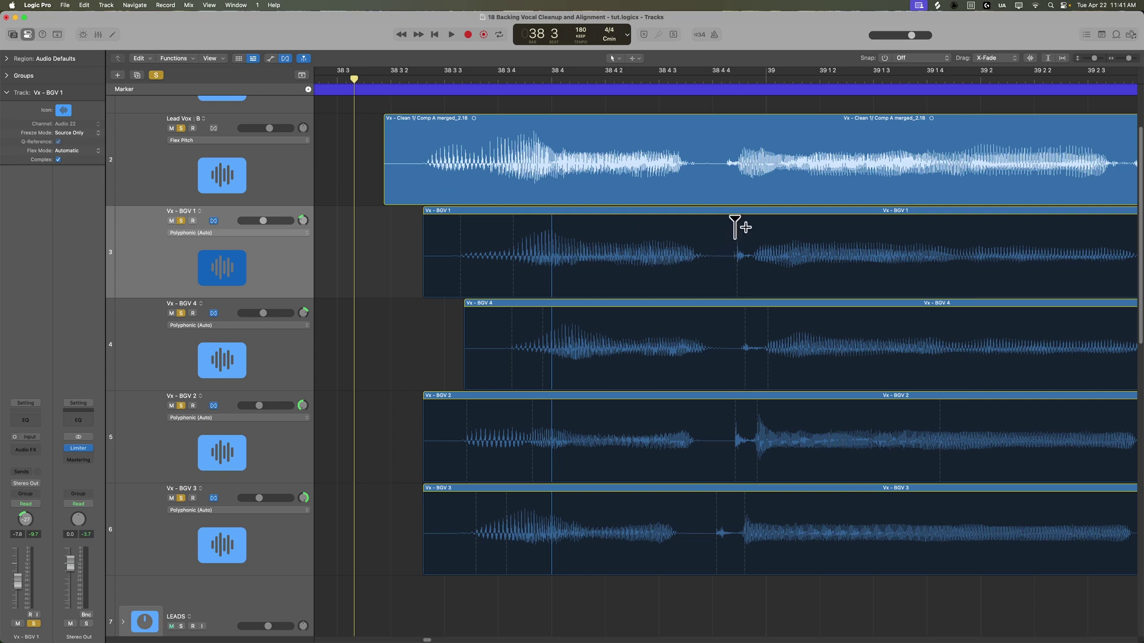
scroll(730, 268, right, 10)
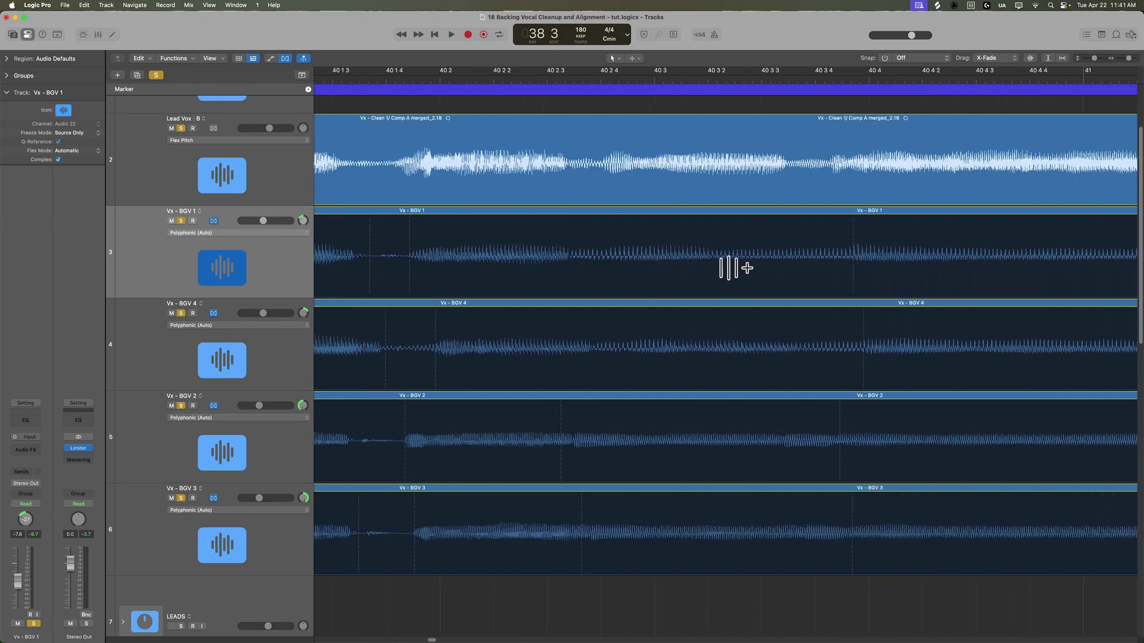
scroll(729, 268, right, 8)
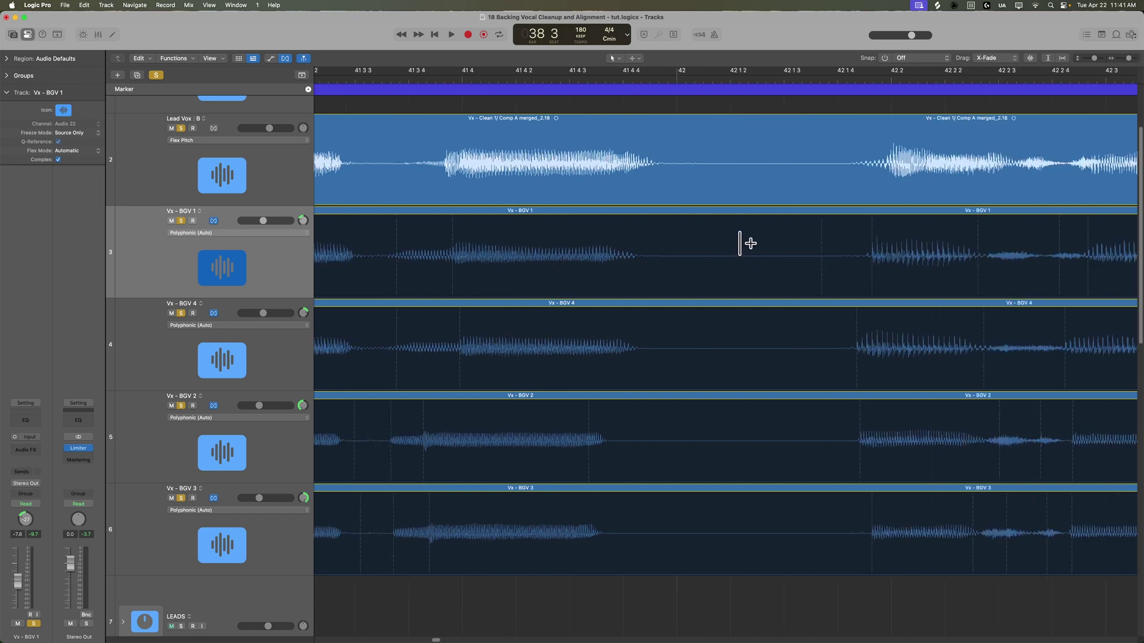
click(740, 243)
click(742, 331)
click(749, 441)
click(741, 511)
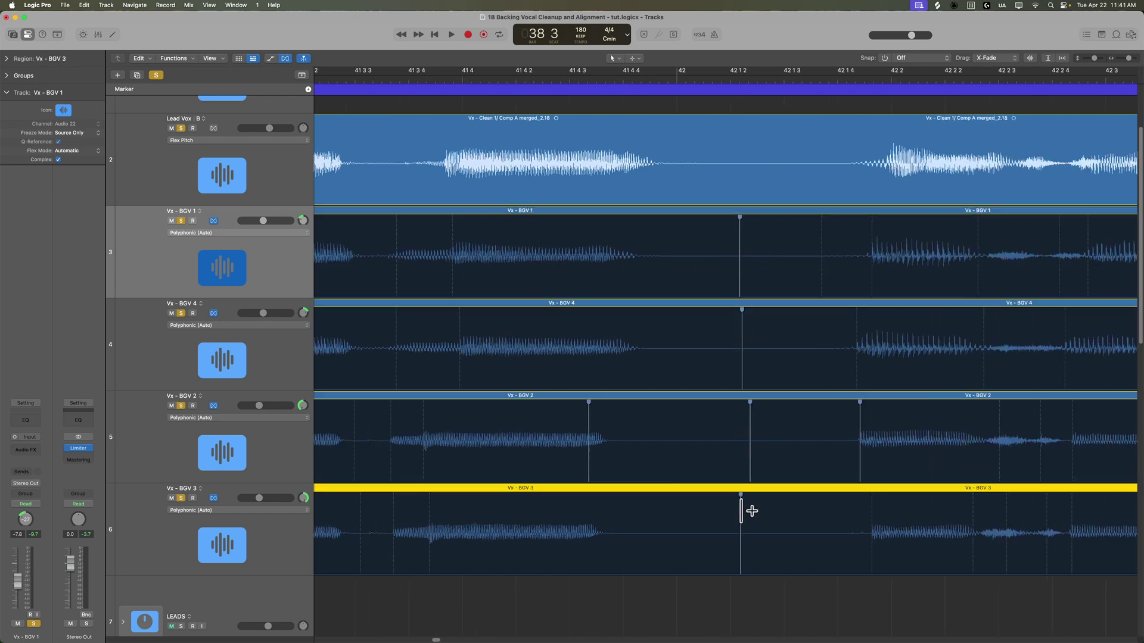
click(589, 398)
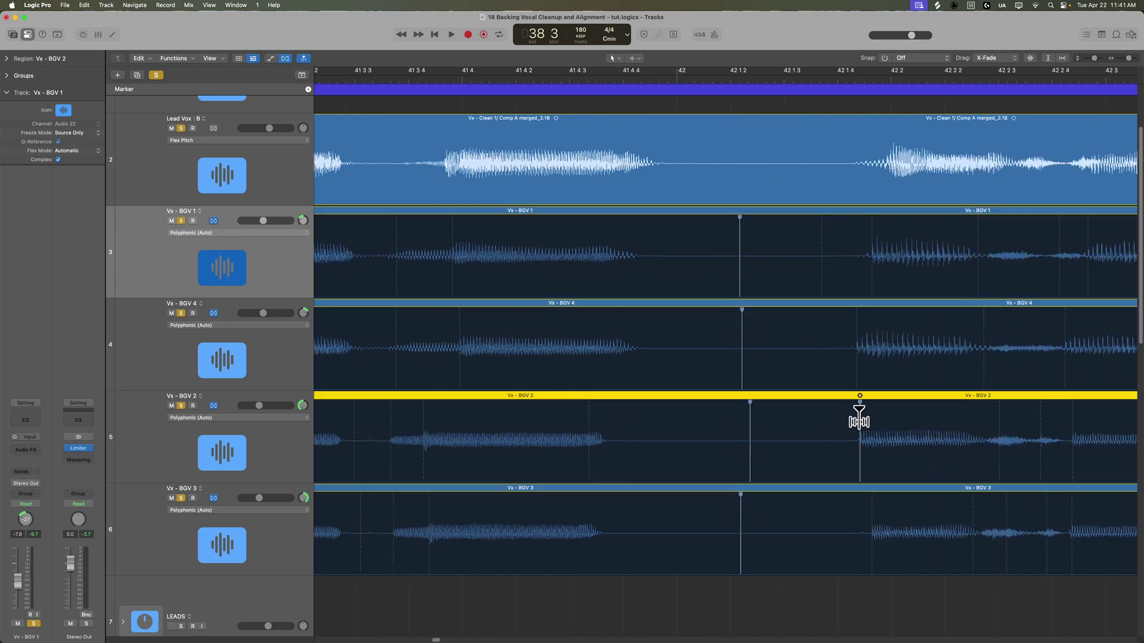
Add a flex marker on each of the four BGV tracks in the silence at bar 46
key(super+Left)
key(super+Left)
key(super+Left)
key(super+Left)
key(super+Left)
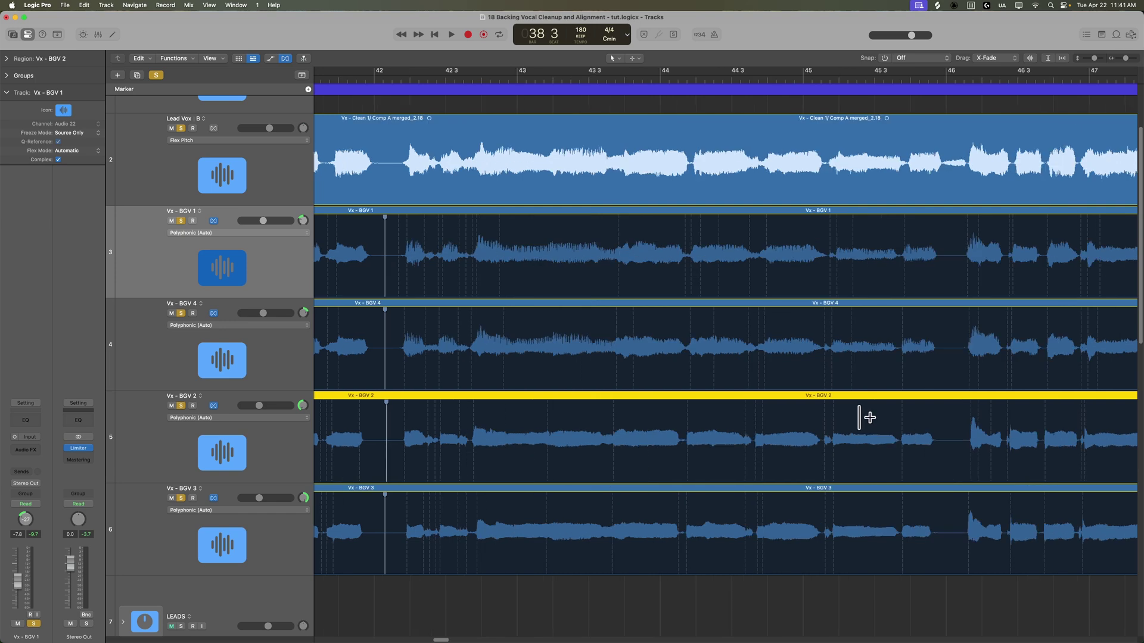
scroll(859, 417, right, 3)
click(851, 249)
click(853, 331)
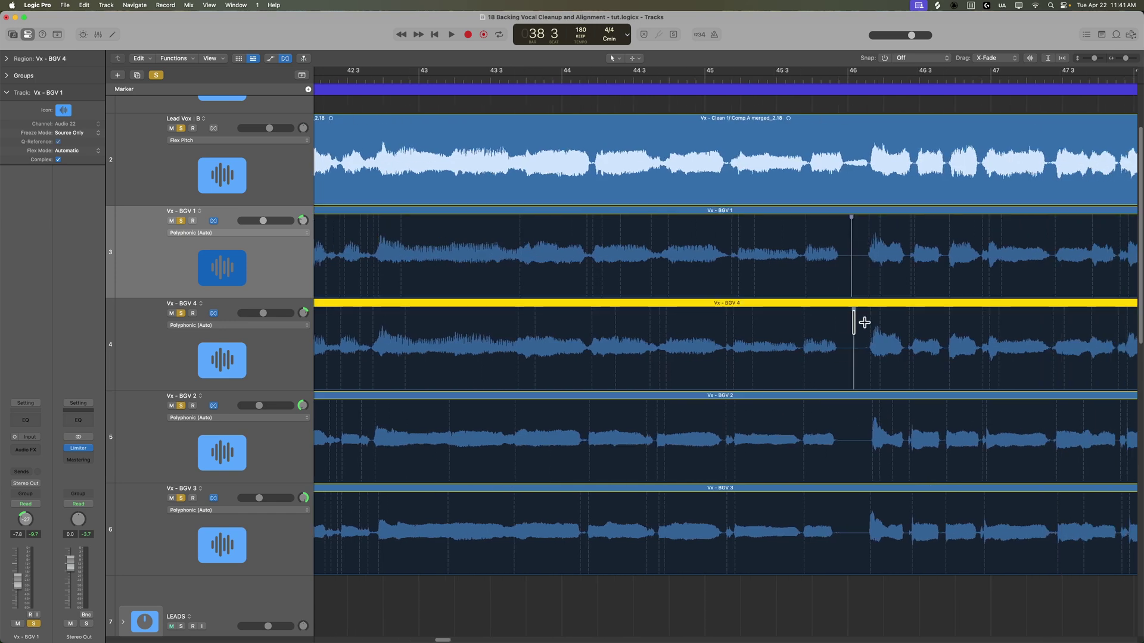
click(851, 420)
click(856, 510)
Add flex markers on all four BGV tracks in the silences just after bar 54 and just after bar 58
scroll(620, 369, right, 20)
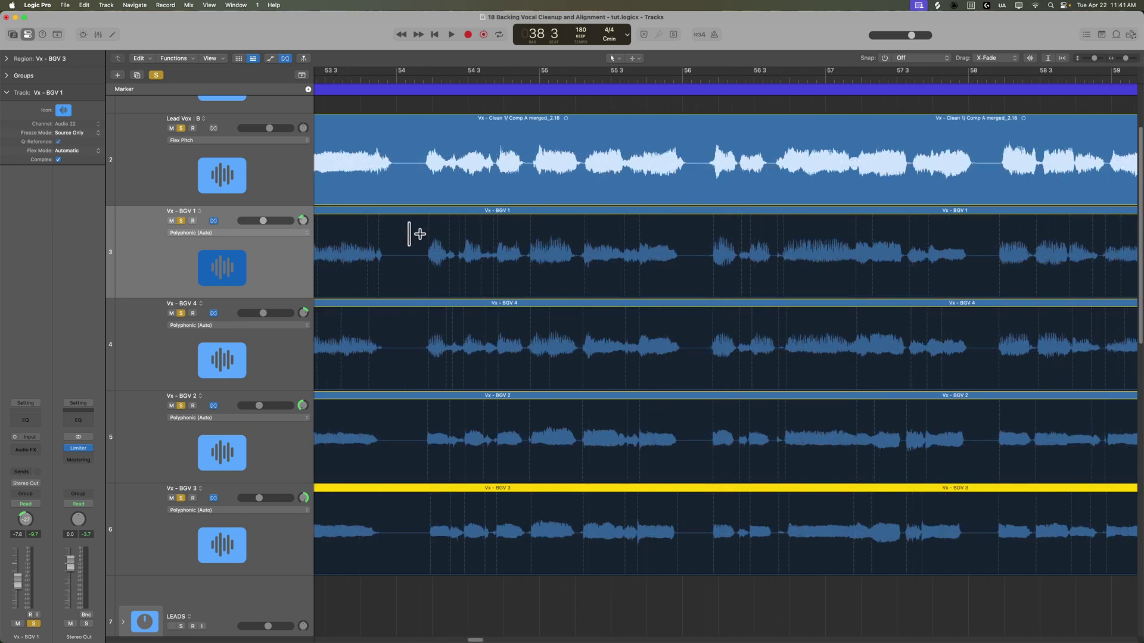
click(408, 238)
click(405, 331)
click(405, 420)
click(402, 506)
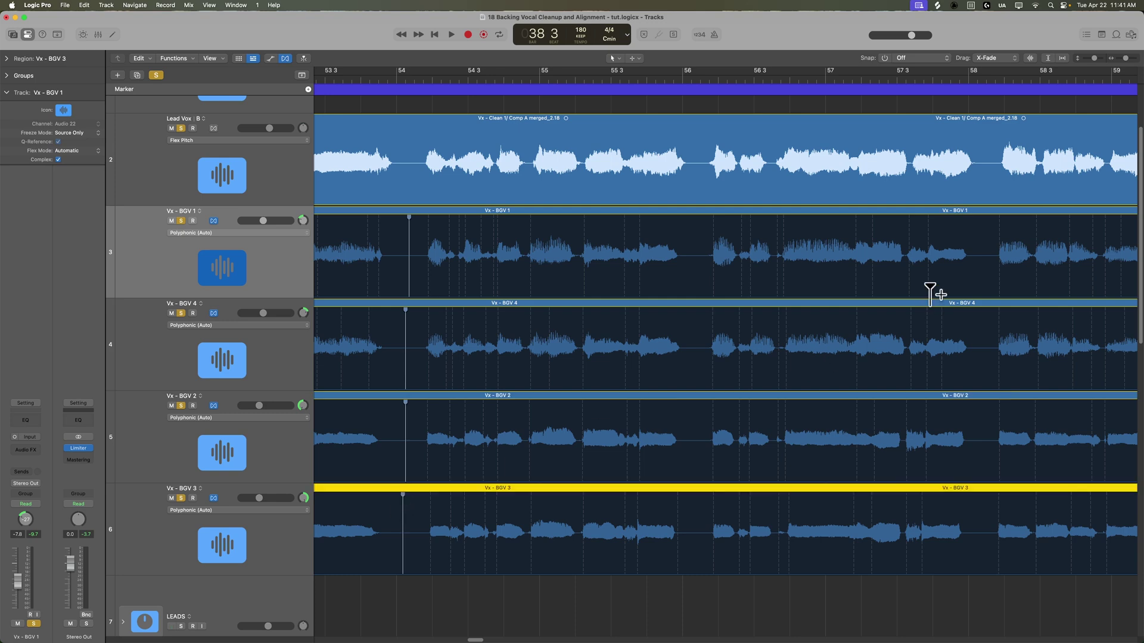
click(982, 245)
click(982, 326)
click(983, 421)
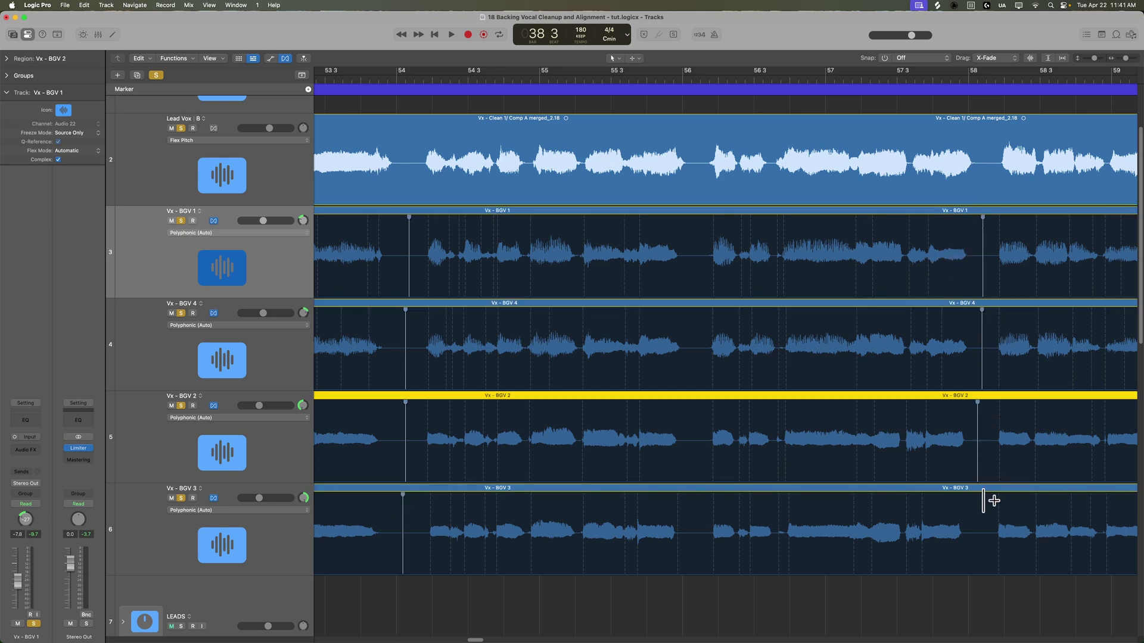
click(982, 504)
Add a flex marker on each of the four BGV tracks in the silence at bar 63 3
scroll(846, 411, right, 10)
scroll(846, 405, right, 10)
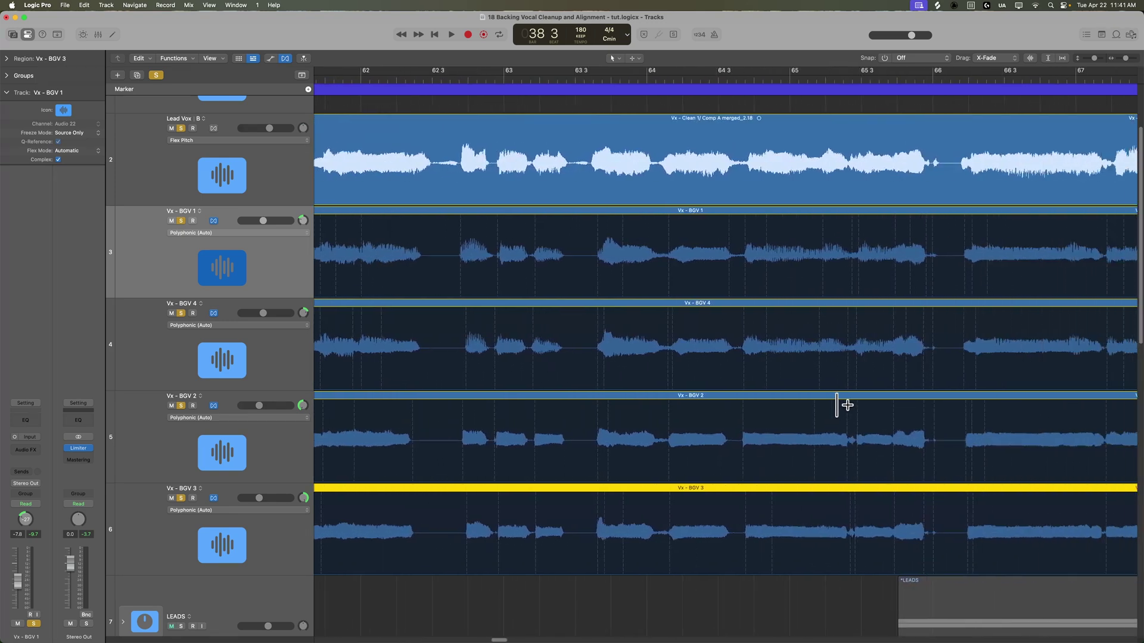
click(430, 241)
click(435, 331)
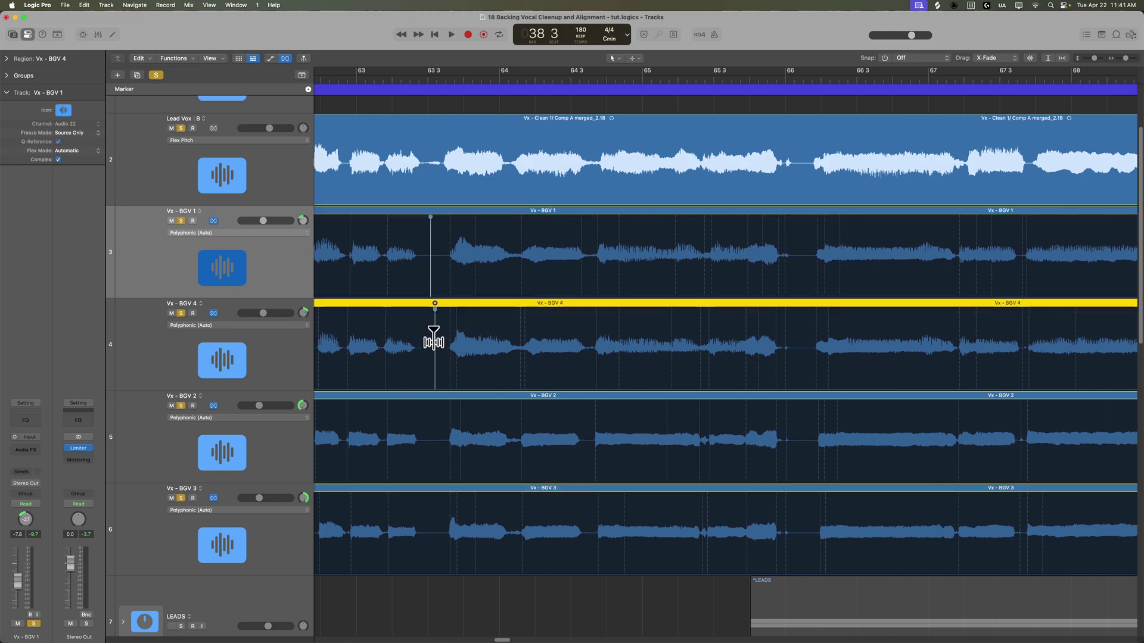
click(433, 417)
click(435, 503)
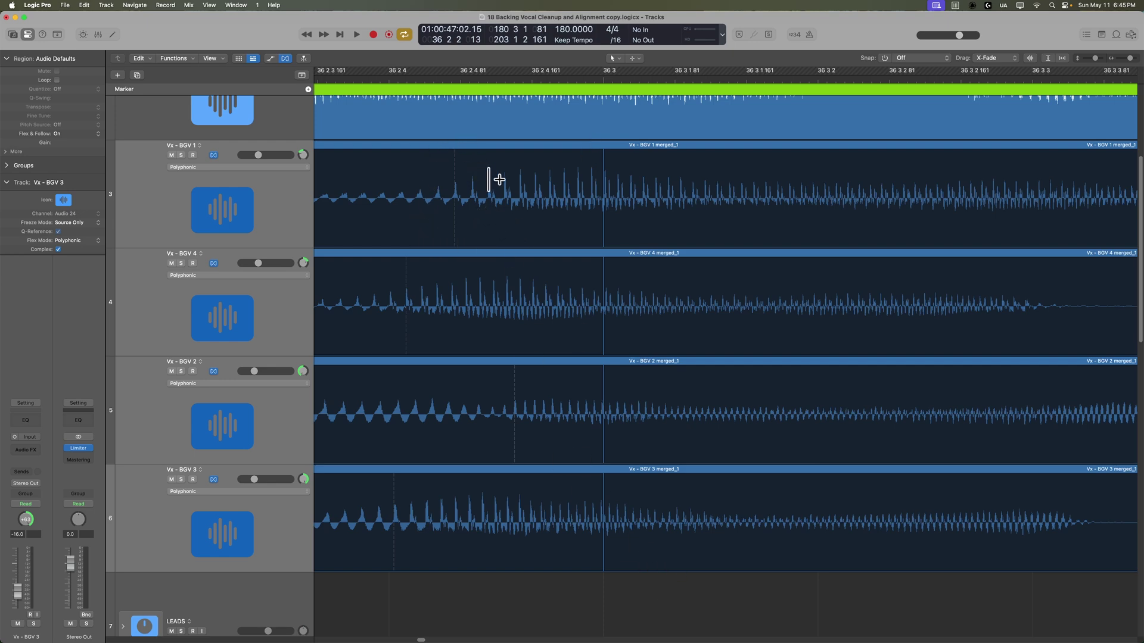
Delete the flex marker at 36 3 on each of the four merged BGV regions
click(509, 158)
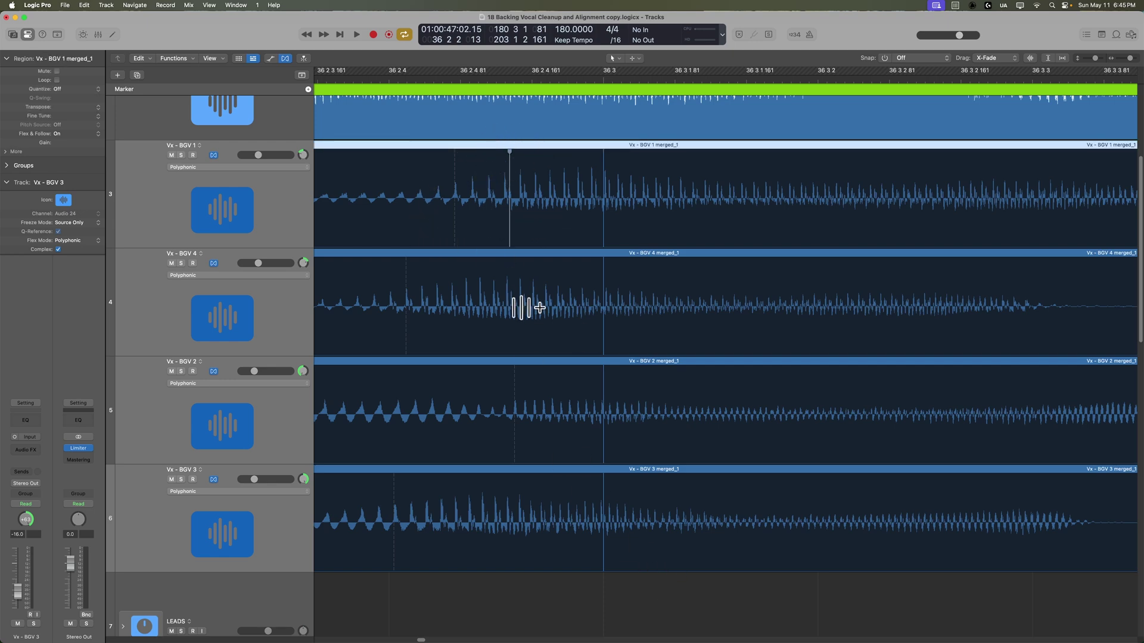
key(super+z)
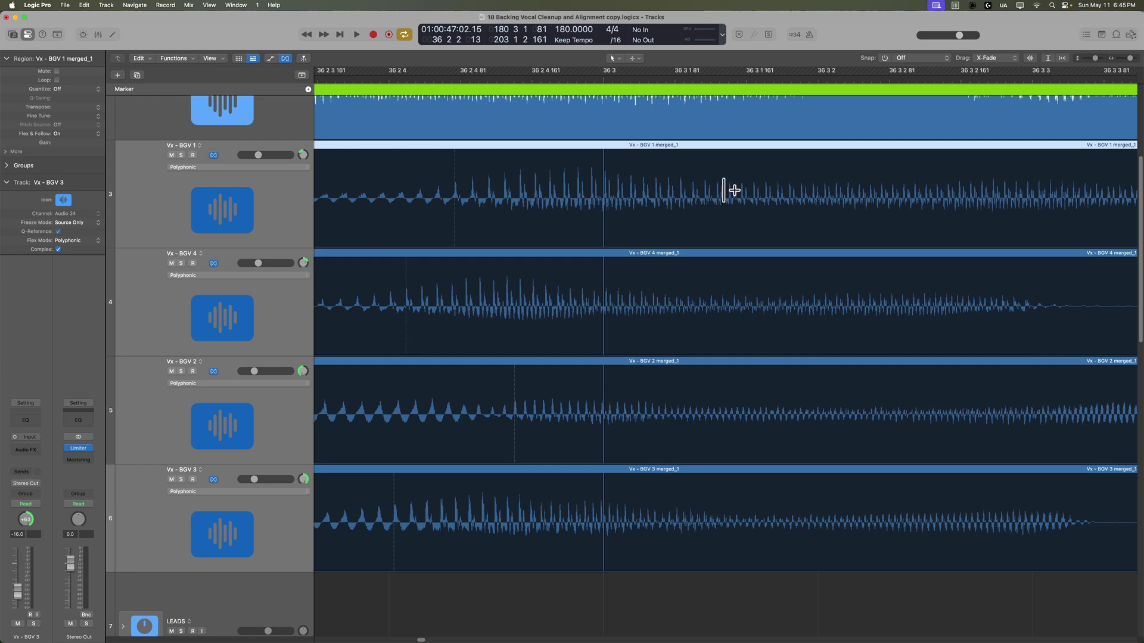
right_click(603, 166)
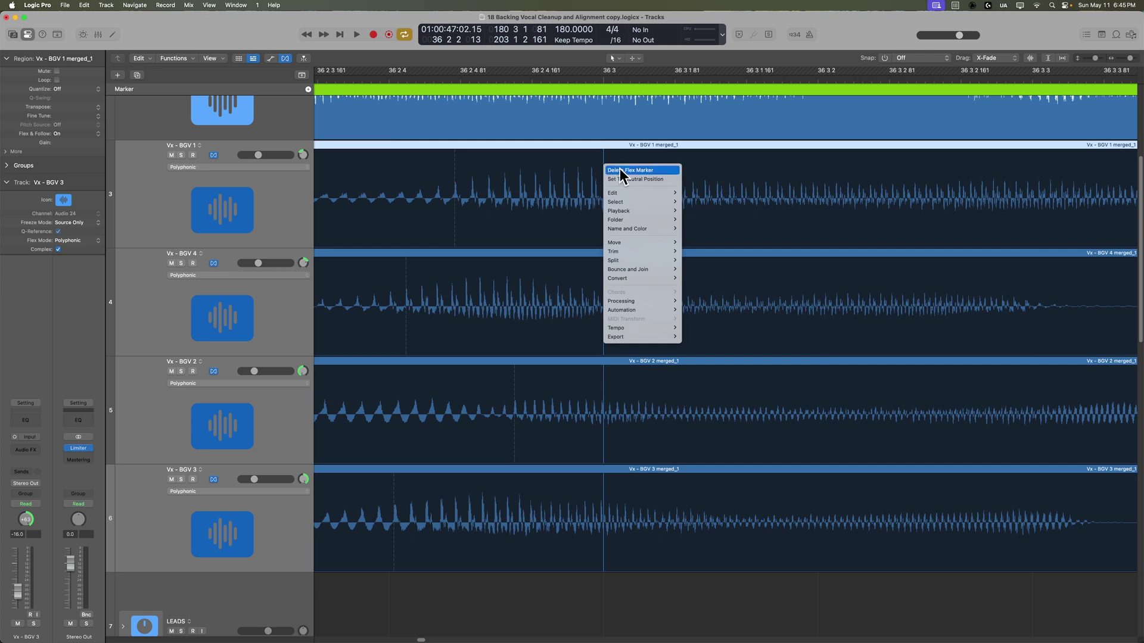
click(664, 170)
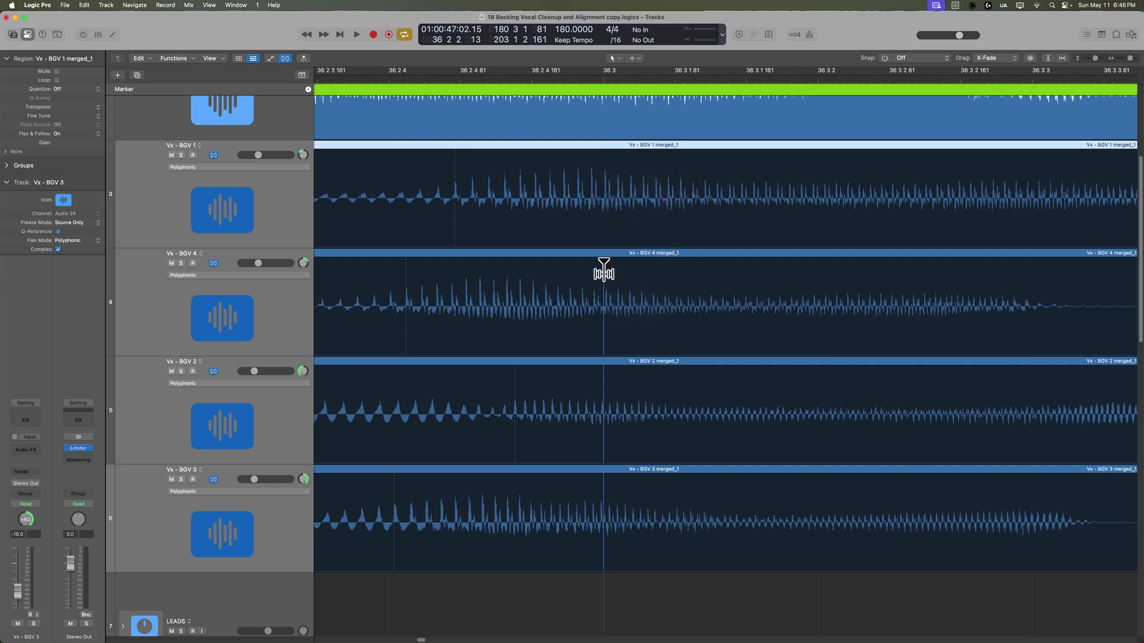
right_click(603, 271)
click(620, 276)
right_click(604, 384)
click(616, 388)
right_click(605, 489)
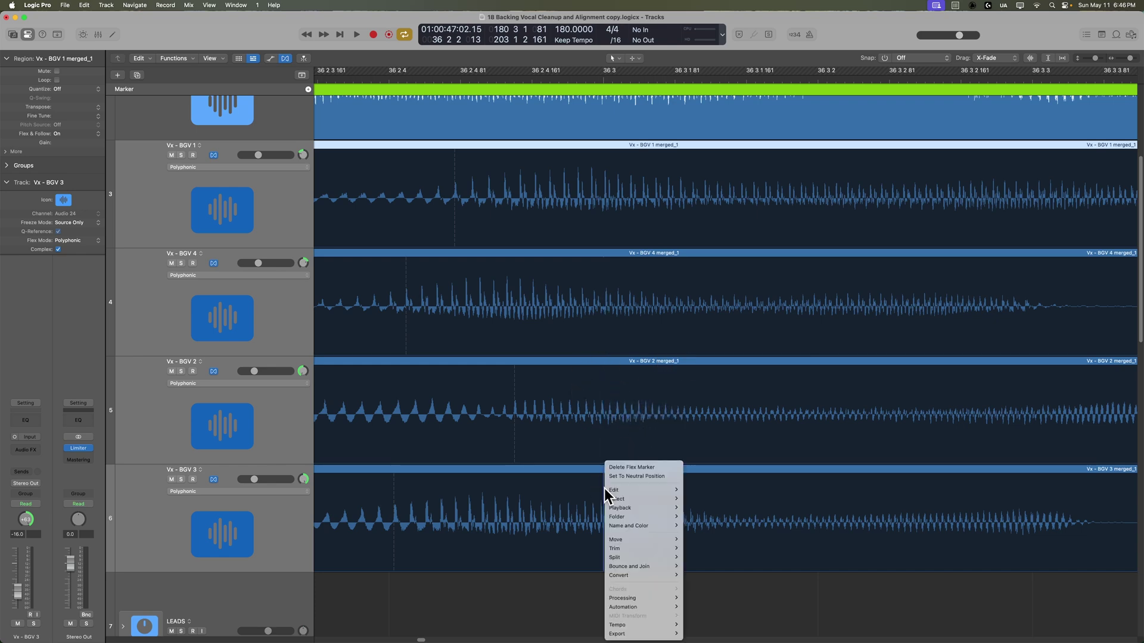
click(646, 469)
click(665, 586)
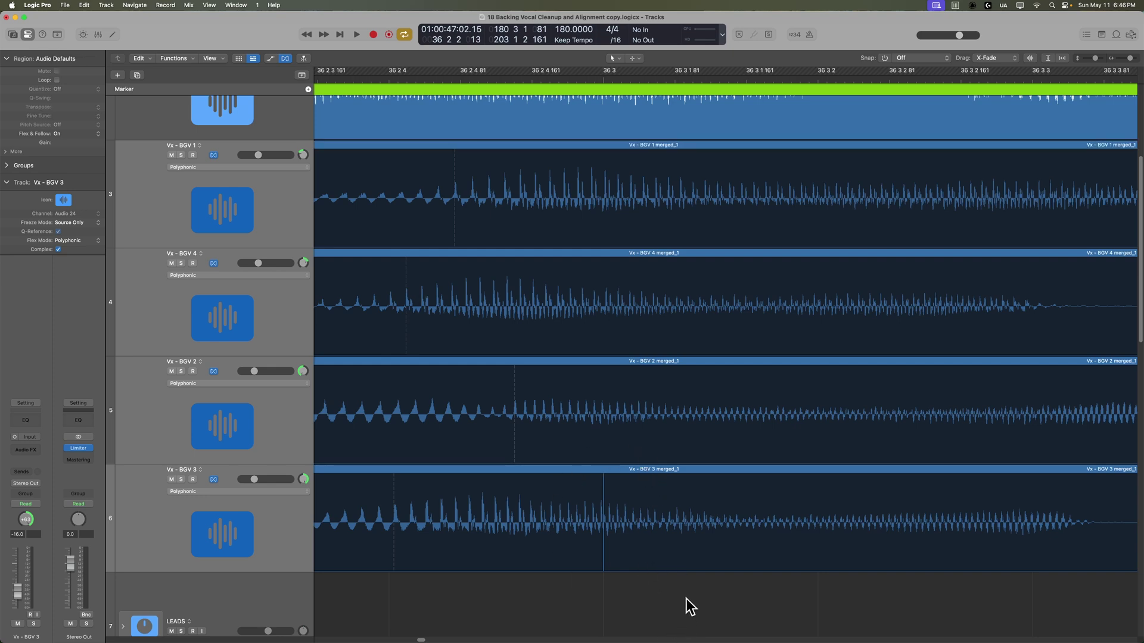
key(super+Left)
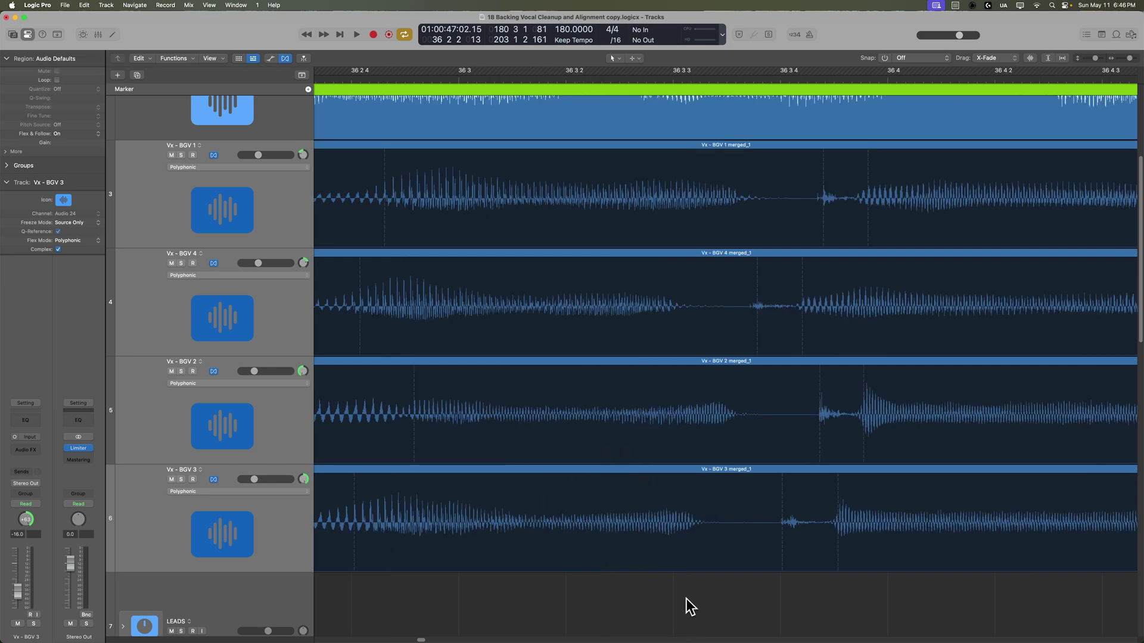
scroll(633, 579, left, 5)
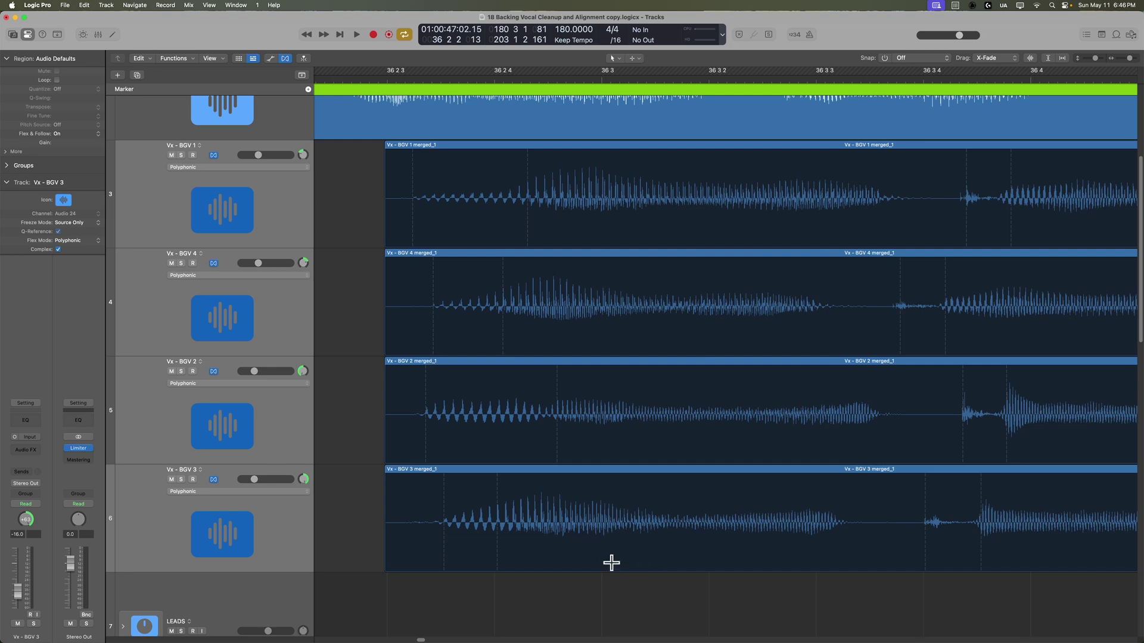
key(Right)
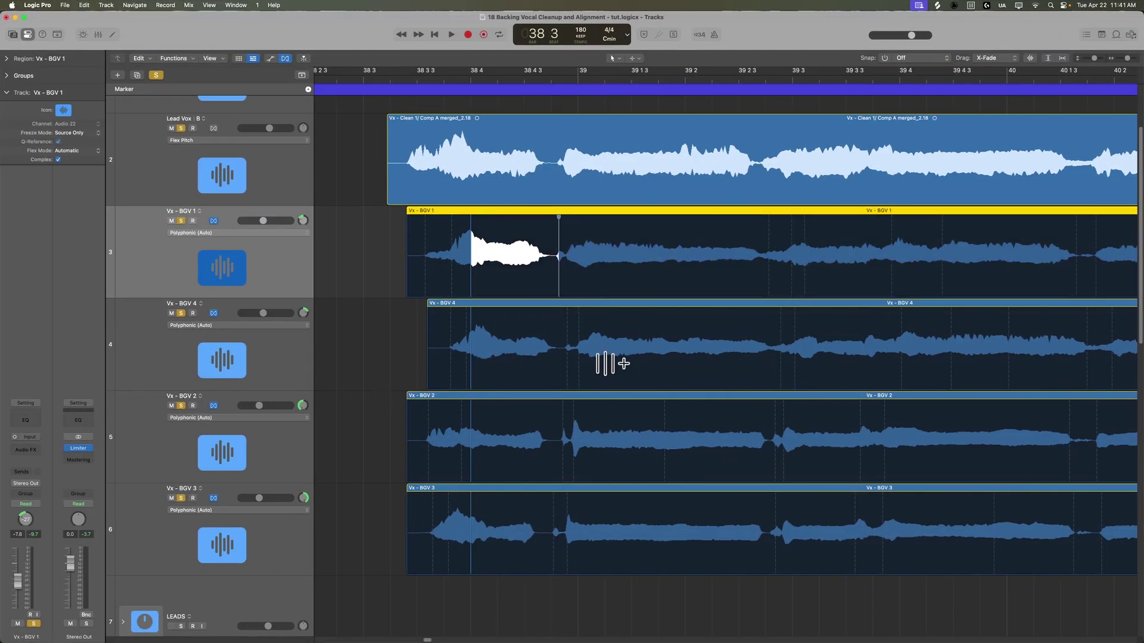
Align the flex markers before bar 39 on BGV 4, 2 and 3 to the lead's second onset, and replace BGV 3's 38 4 marker with one at its first onset
drag(566, 317, 557, 318)
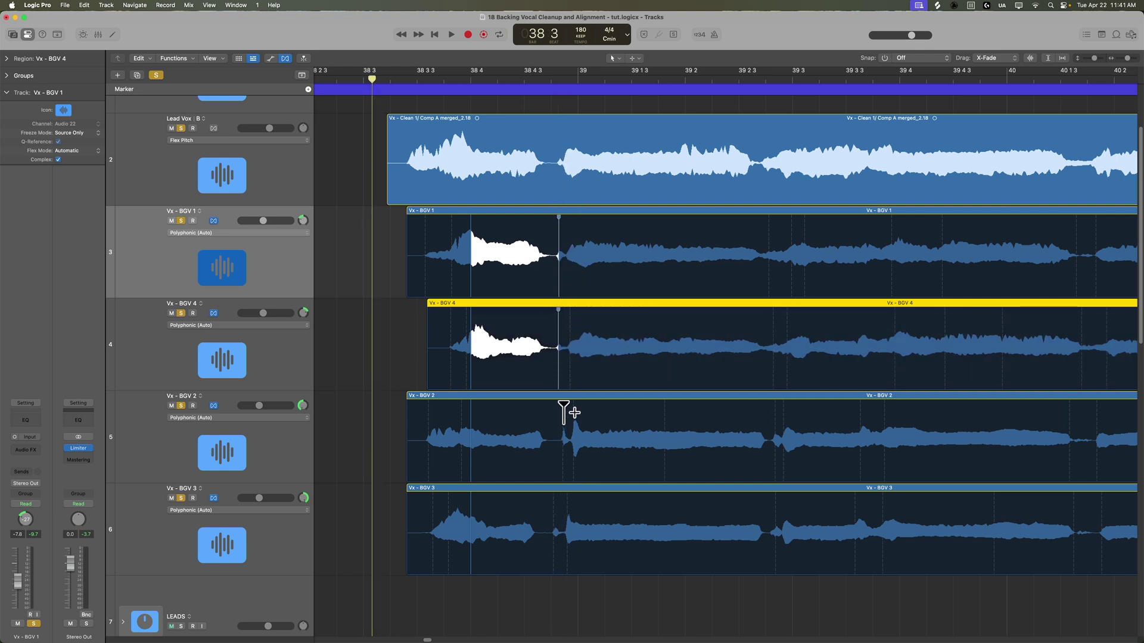
drag(567, 414, 558, 415)
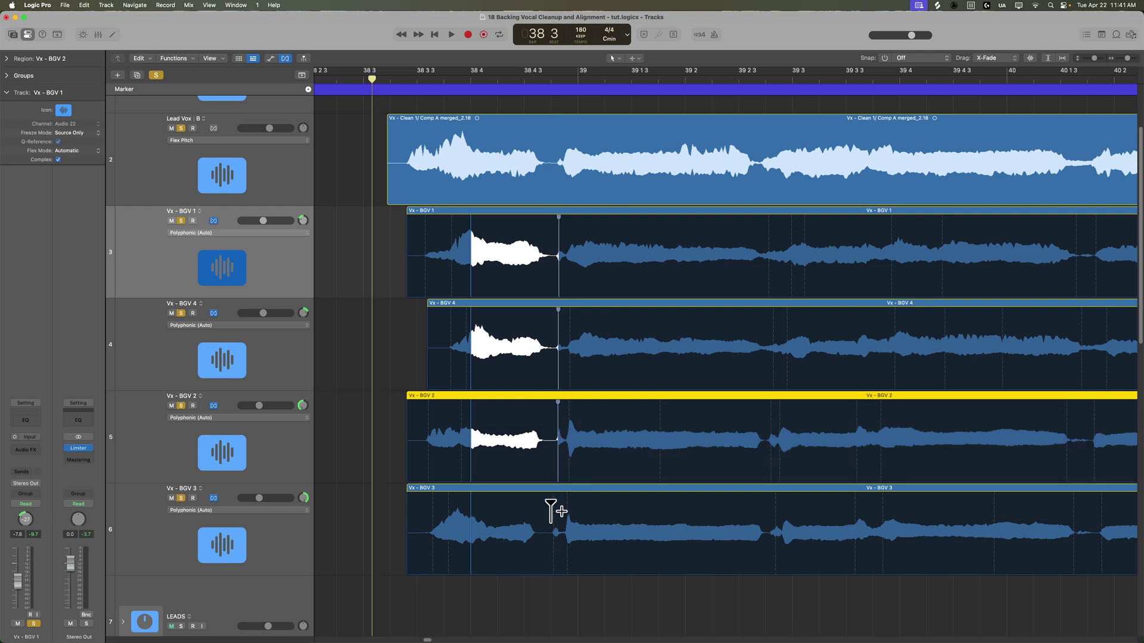
mouse_move(551, 510)
mouse_down()
mouse_move(458, 504)
mouse_move(492, 500)
mouse_move(427, 510)
mouse_move(435, 506)
mouse_up()
double_click(489, 502)
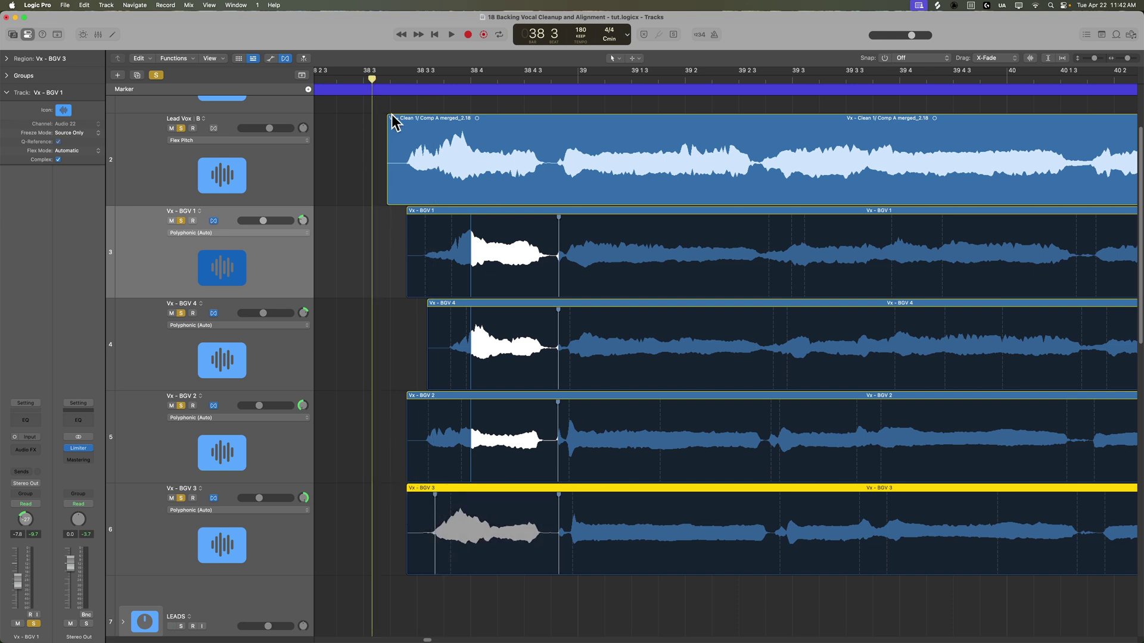
drag(404, 77, 473, 75)
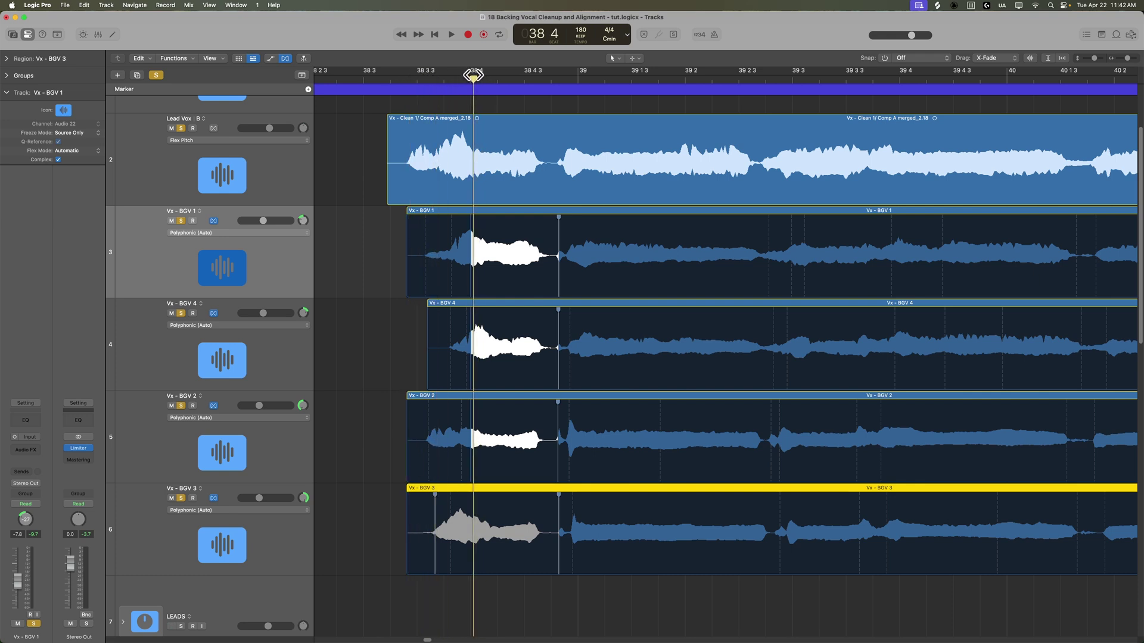
Align the first-onset flex markers on BGV 3 and BGV 2 to the lead's first onset before 38 3 3, trimming BGV 3's start
mouse_move(432, 510)
mouse_down()
mouse_move(371, 509)
mouse_move(412, 507)
mouse_up()
drag(373, 564, 387, 560)
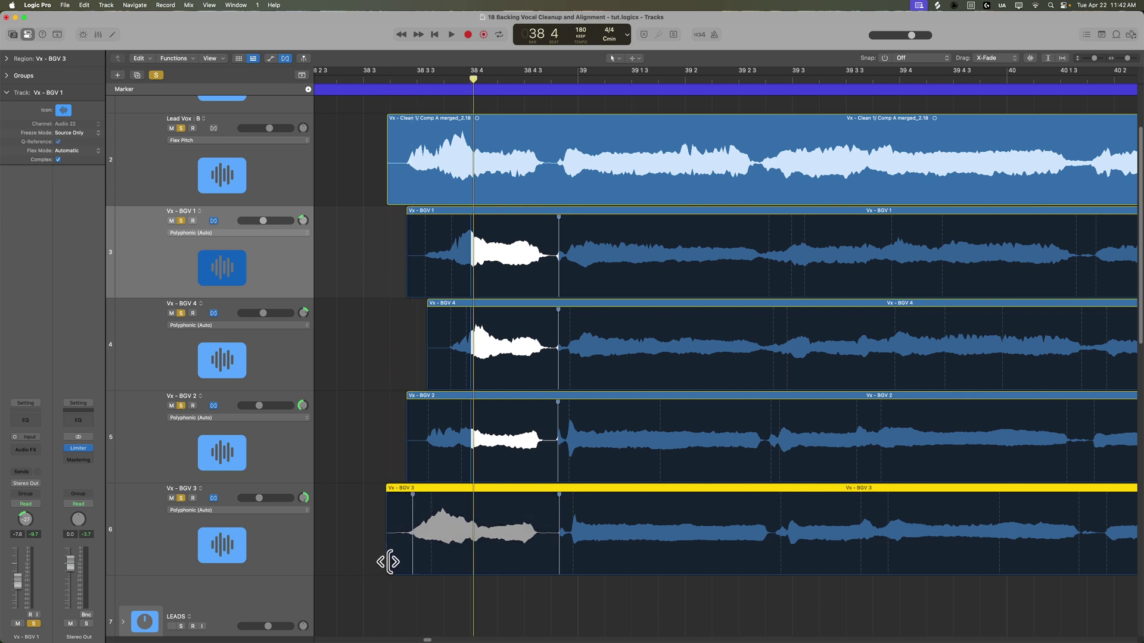
mouse_move(430, 407)
mouse_down()
mouse_move(363, 401)
mouse_move(412, 405)
mouse_up()
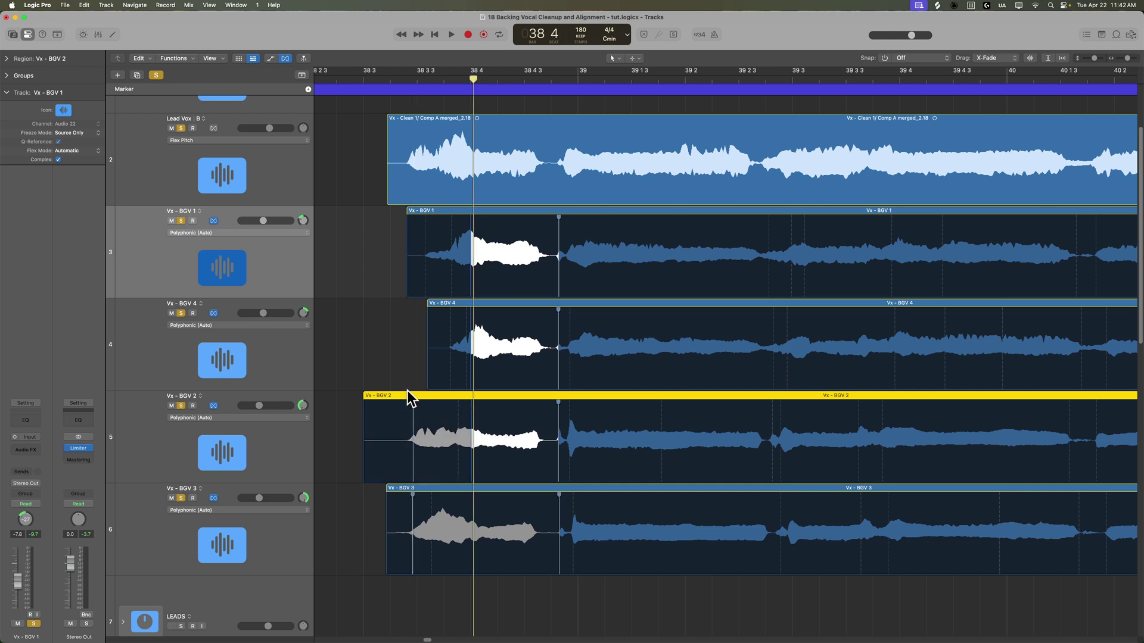
Delete the flex markers around 38 4 on BGV 4 and BGV 1
click(367, 80)
click(454, 363)
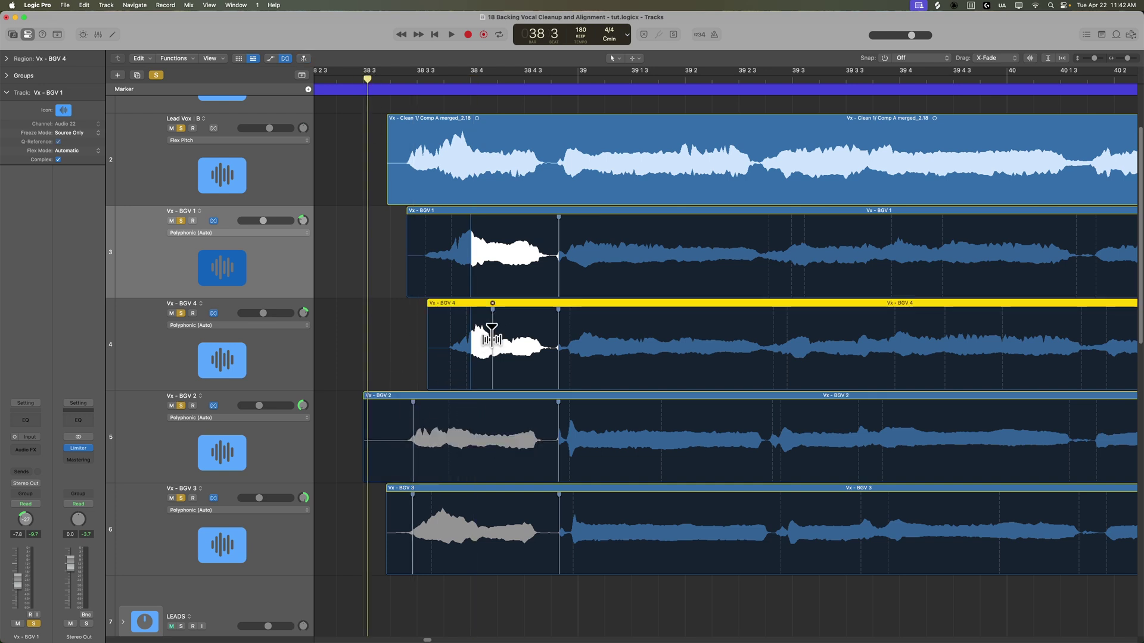
mouse_move(492, 323)
mouse_down()
mouse_move(441, 320)
mouse_move(483, 320)
mouse_up()
key(super+z)
click(482, 237)
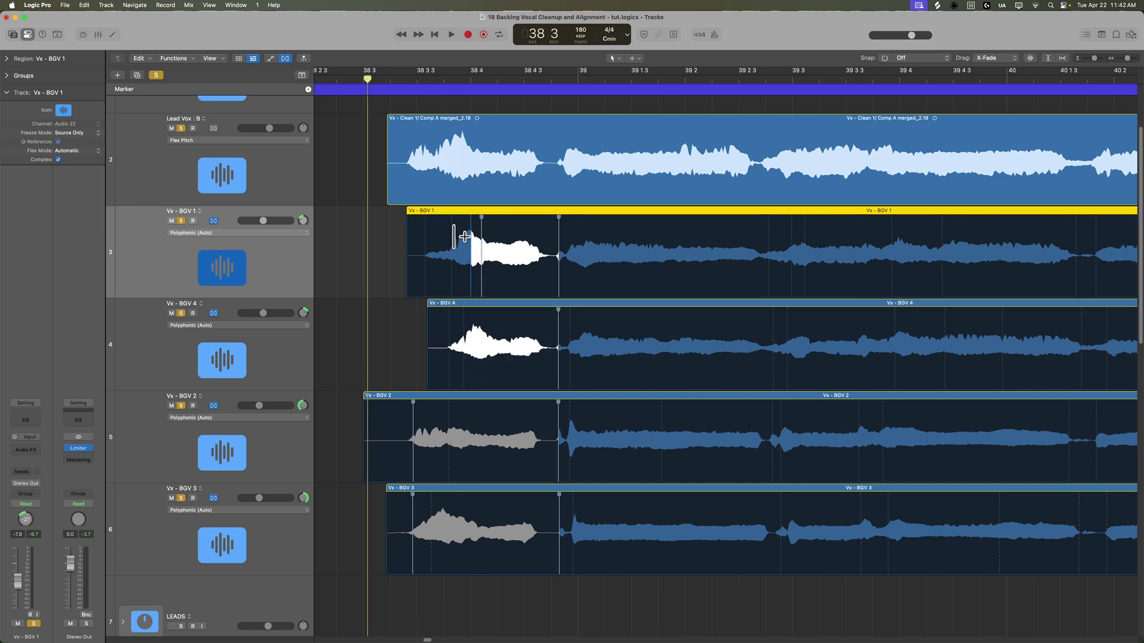
drag(481, 232, 487, 232)
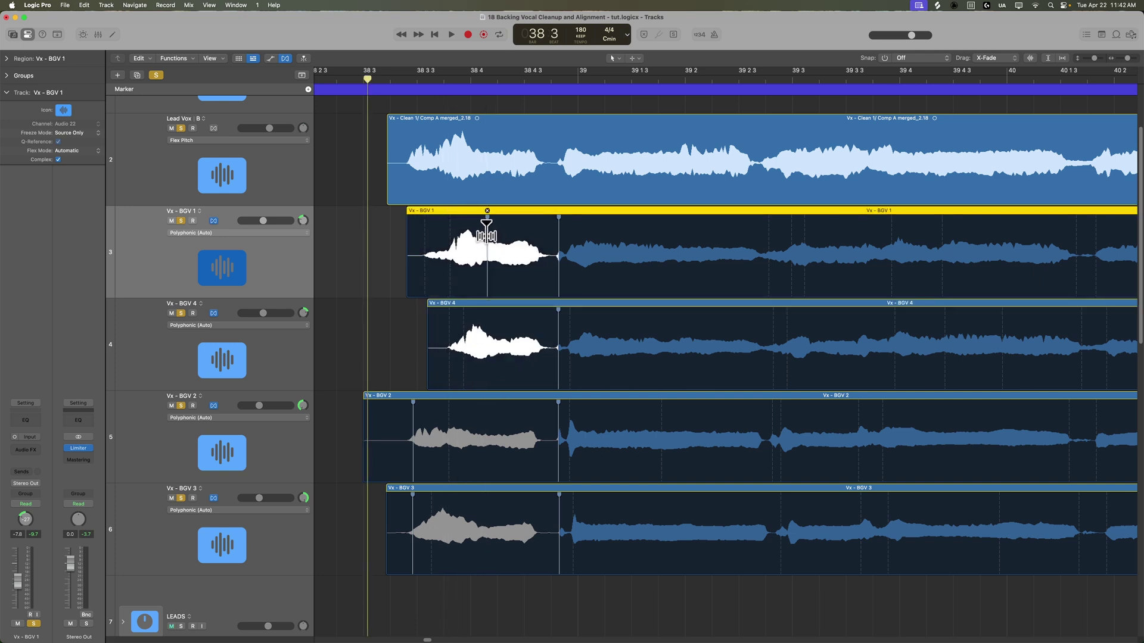
click(398, 340)
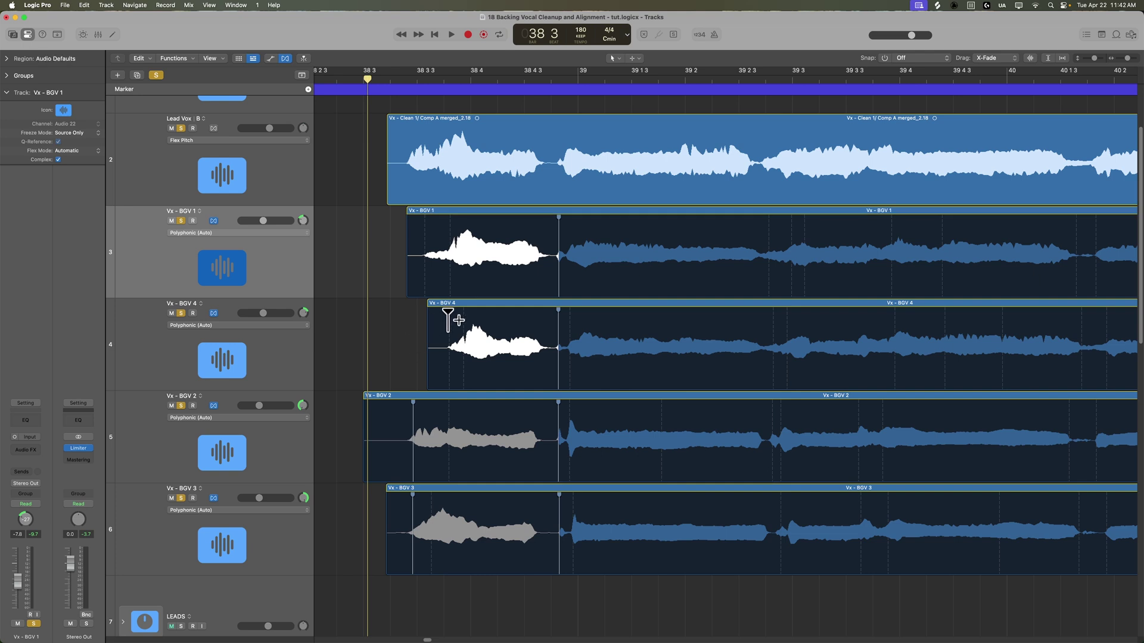
Add first-onset flex markers on BGV 4 and BGV 1, align them to the lead's first onset, and play the phrase back
mouse_move(448, 315)
mouse_down()
mouse_move(359, 314)
mouse_move(429, 316)
mouse_move(409, 312)
mouse_up()
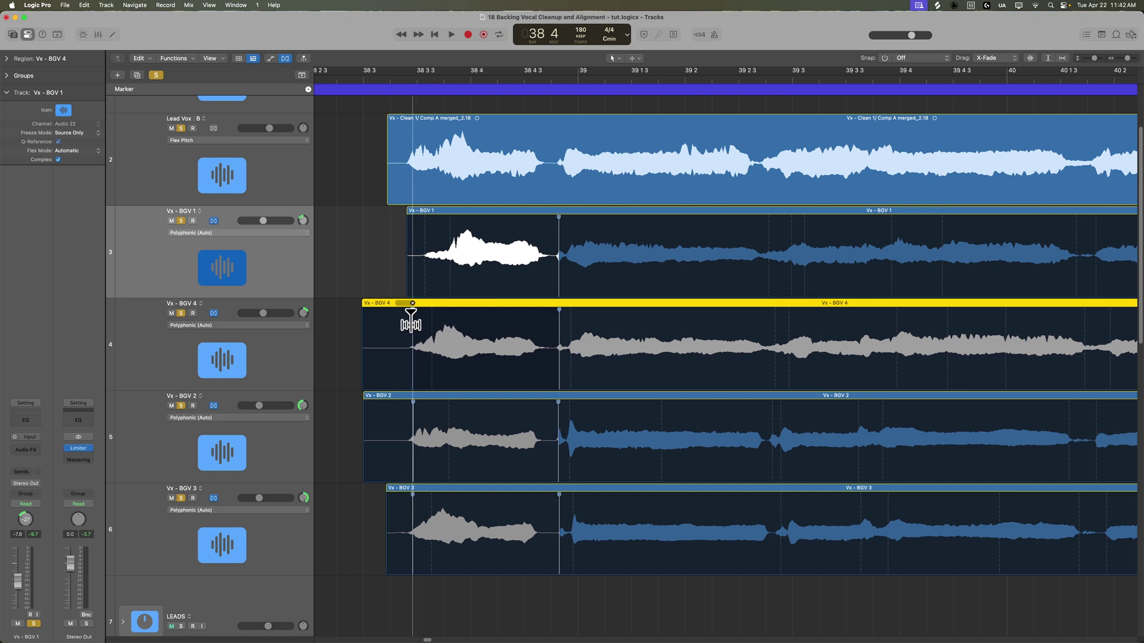
mouse_move(434, 225)
mouse_down()
mouse_move(358, 220)
mouse_move(410, 224)
mouse_up()
key(space)
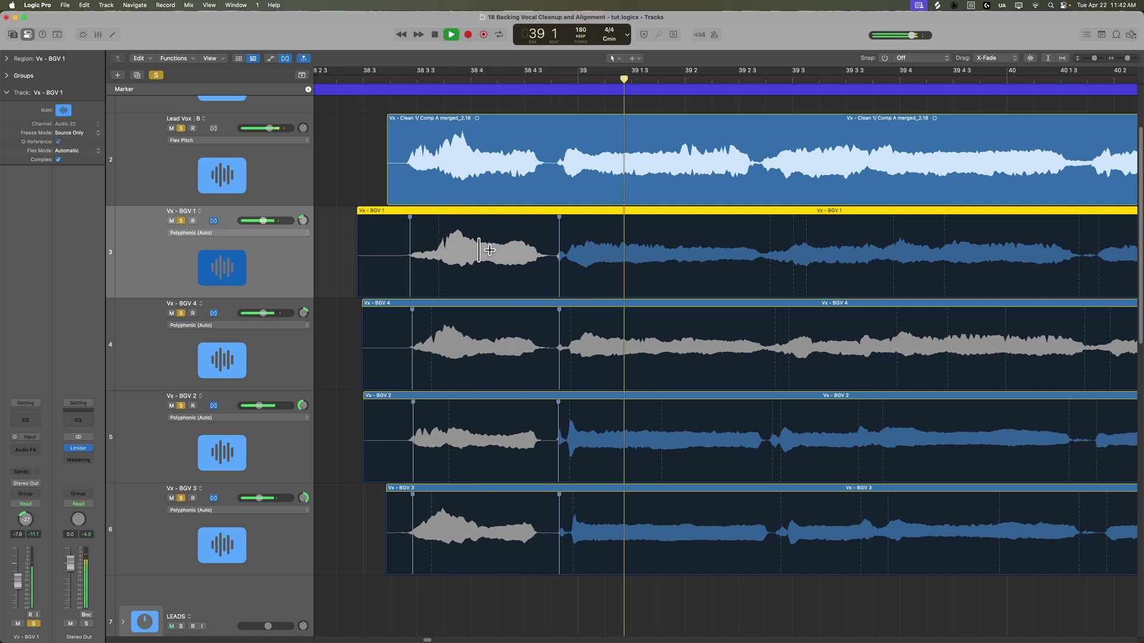
key(space)
Add a second flex marker between 38 3 3 and 38 4 on BGV 2, 4, 1 and 3, matching each vocal swell to the lead
click(450, 417)
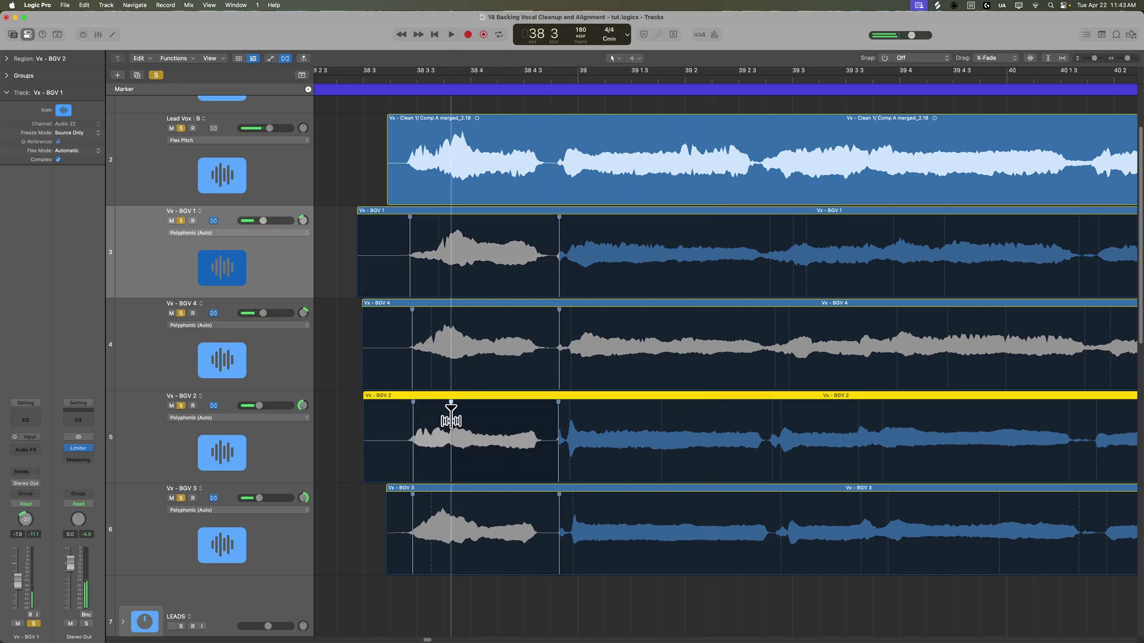
click(450, 322)
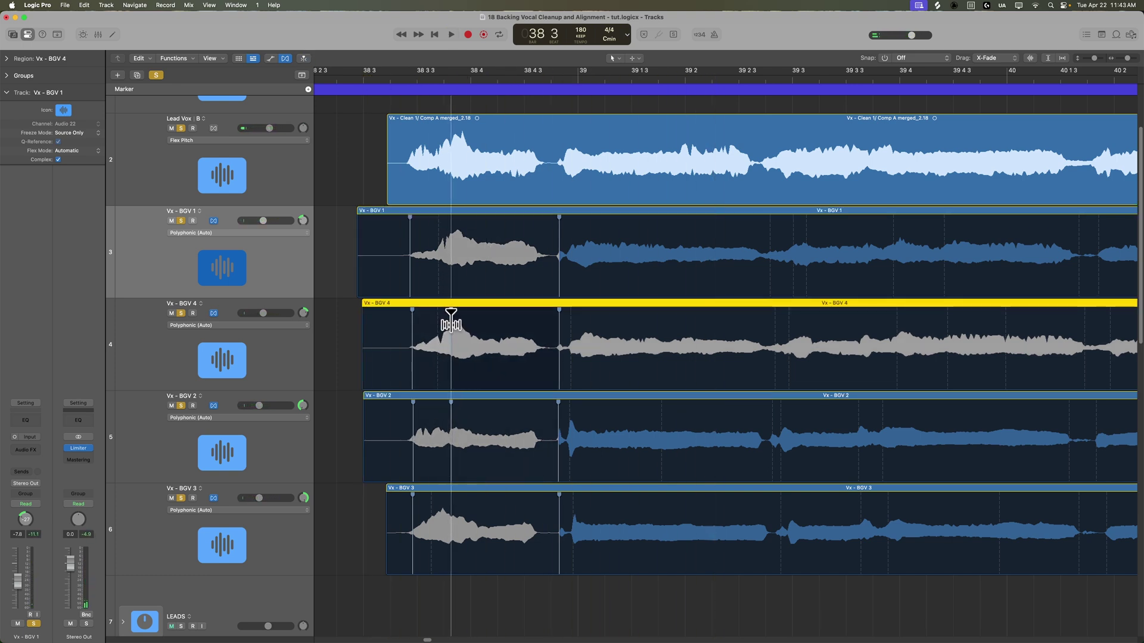
click(447, 232)
drag(446, 233, 451, 232)
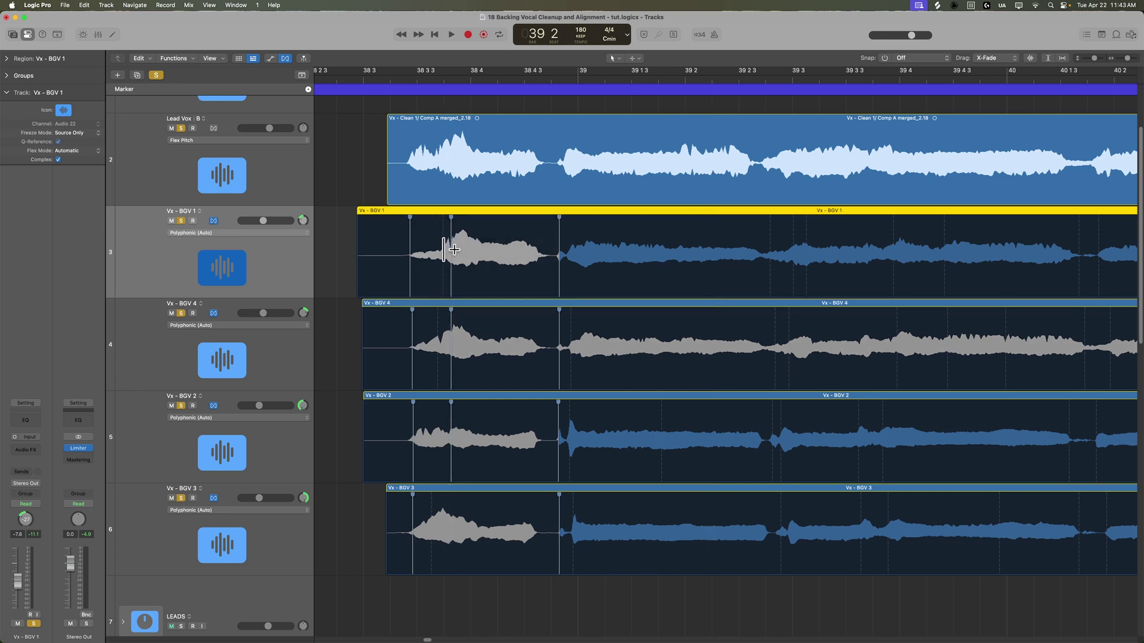
click(439, 511)
drag(441, 510, 447, 515)
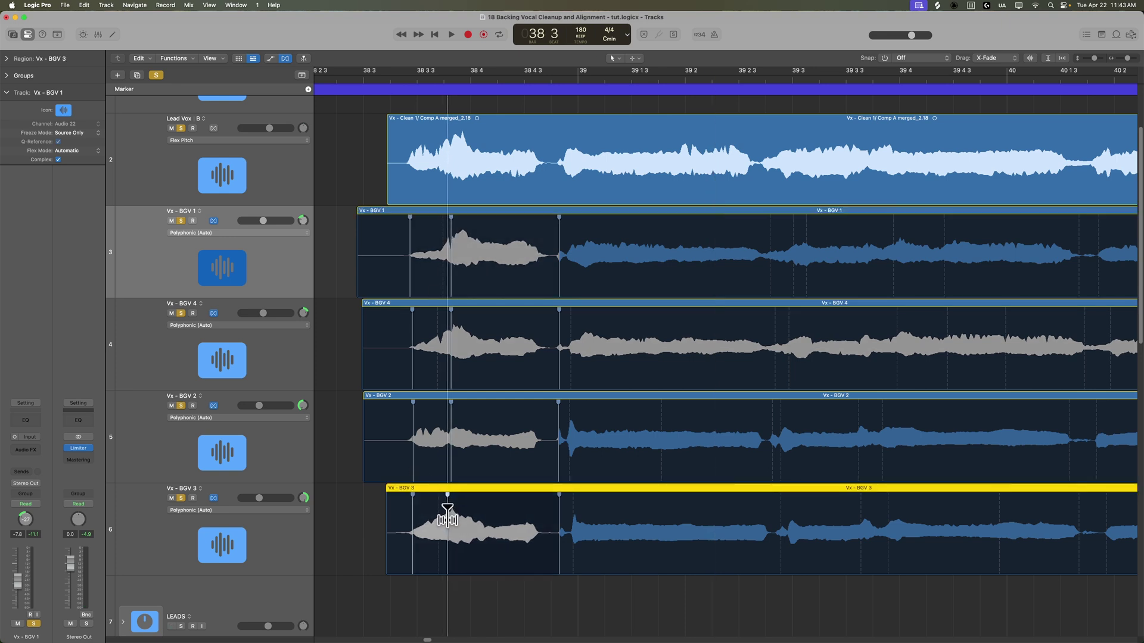
Trim the starts of all four BGV regions to just before the first onset, and give them a short fade-in
drag(334, 250, 412, 531)
key(Delete)
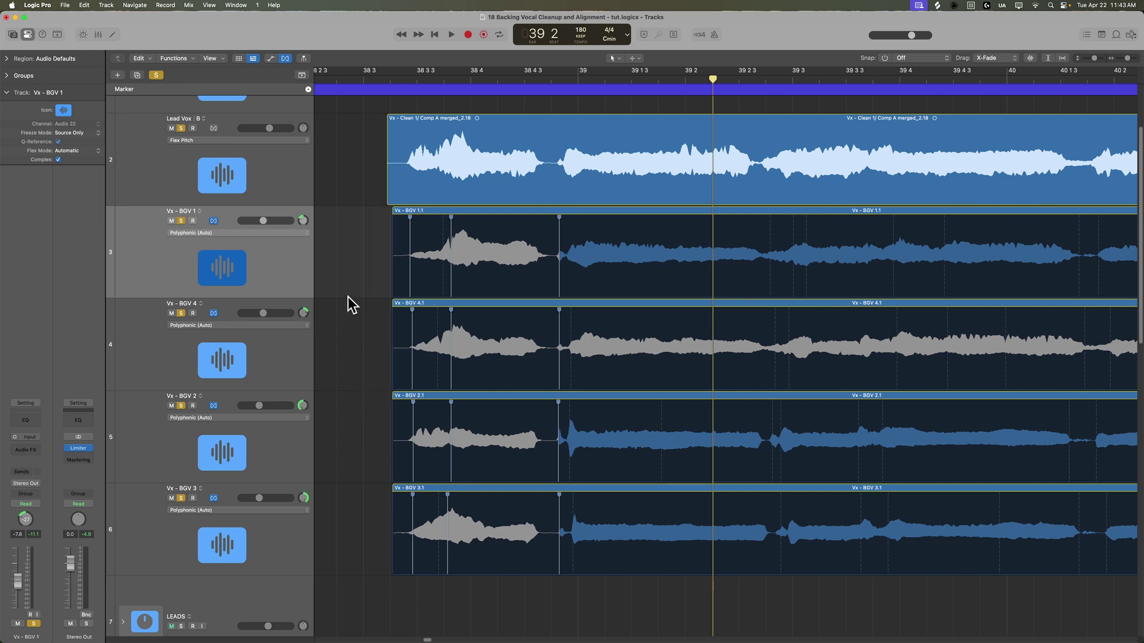
drag(350, 259, 401, 534)
drag(402, 535, 391, 535)
click(355, 88)
key(space)
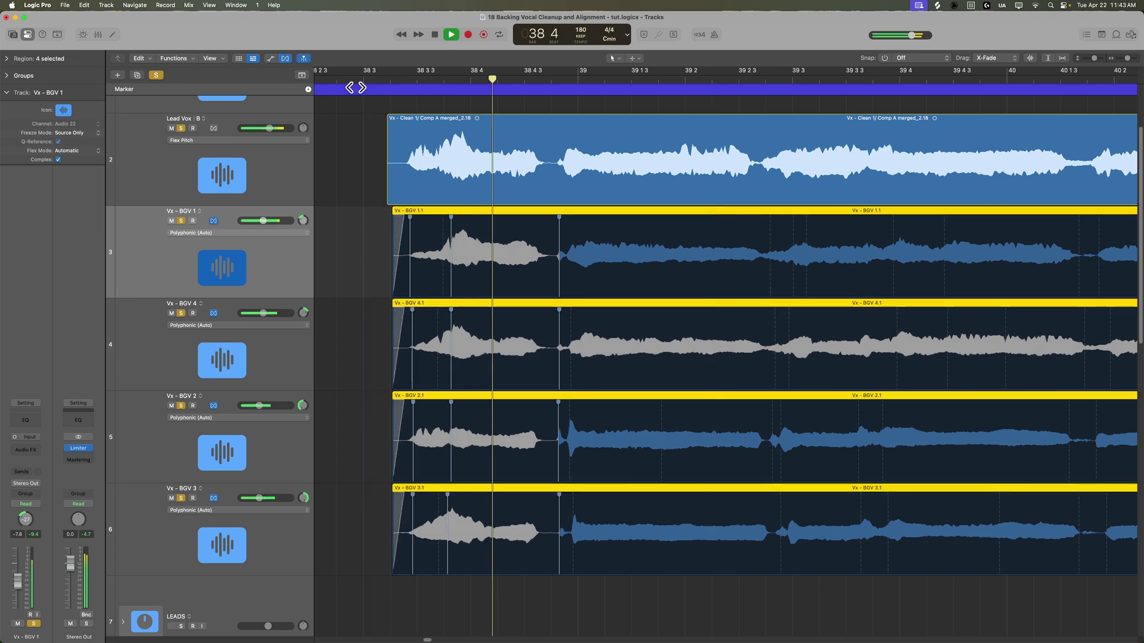
key(space)
Try to align a flex marker just after 39 2 3 on all four selected BGV regions at once
scroll(670, 335, right, 5)
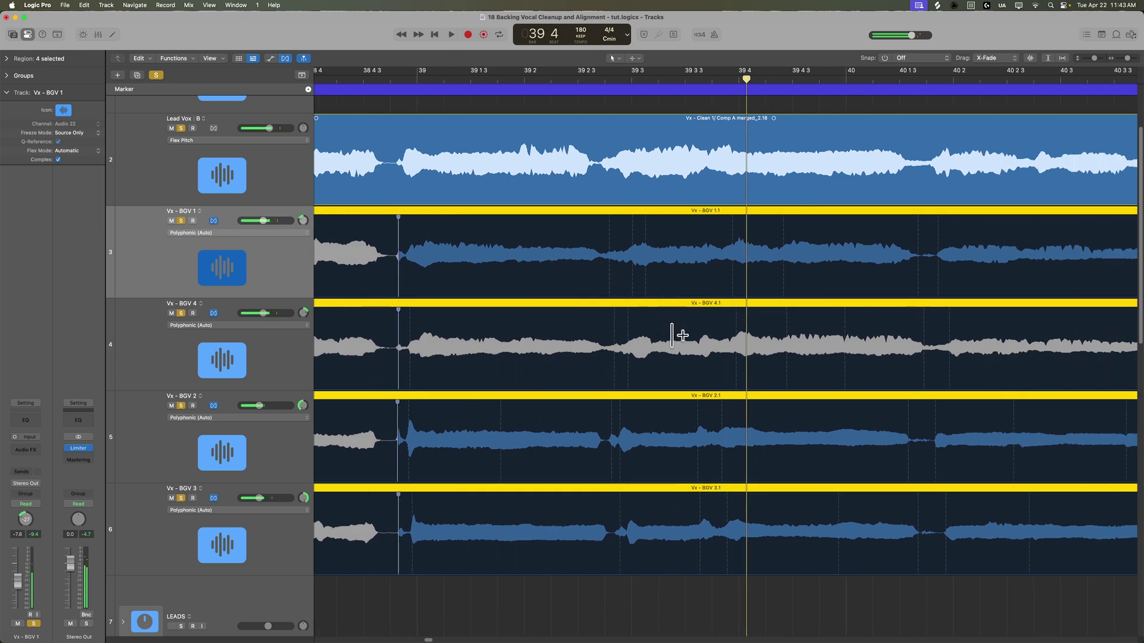
click(609, 231)
drag(609, 230, 605, 227)
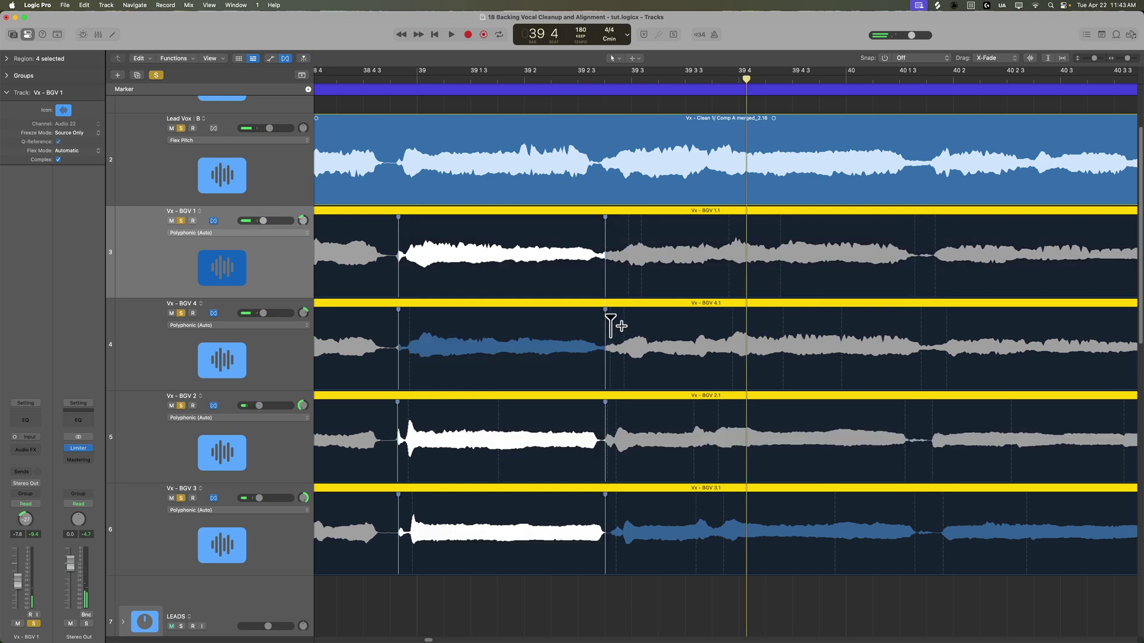
click(640, 601)
key(super+z)
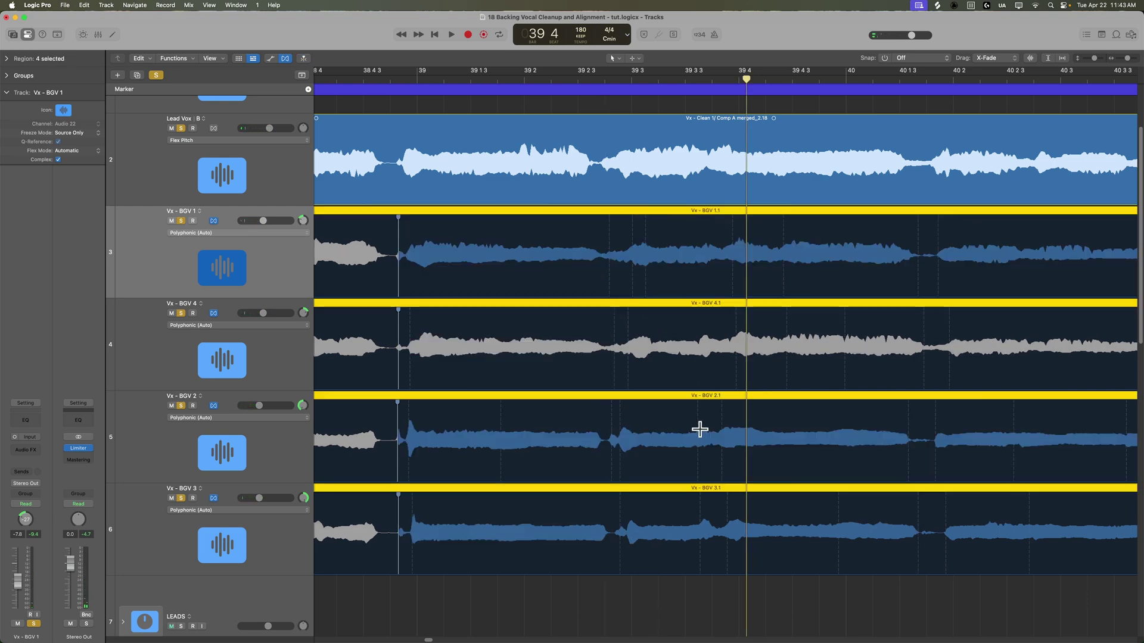
Deselect the regions and align a flex marker just after 39 2 3 on BGV 1, 4, 2 and 3 individually to the lead's next onset
click(672, 593)
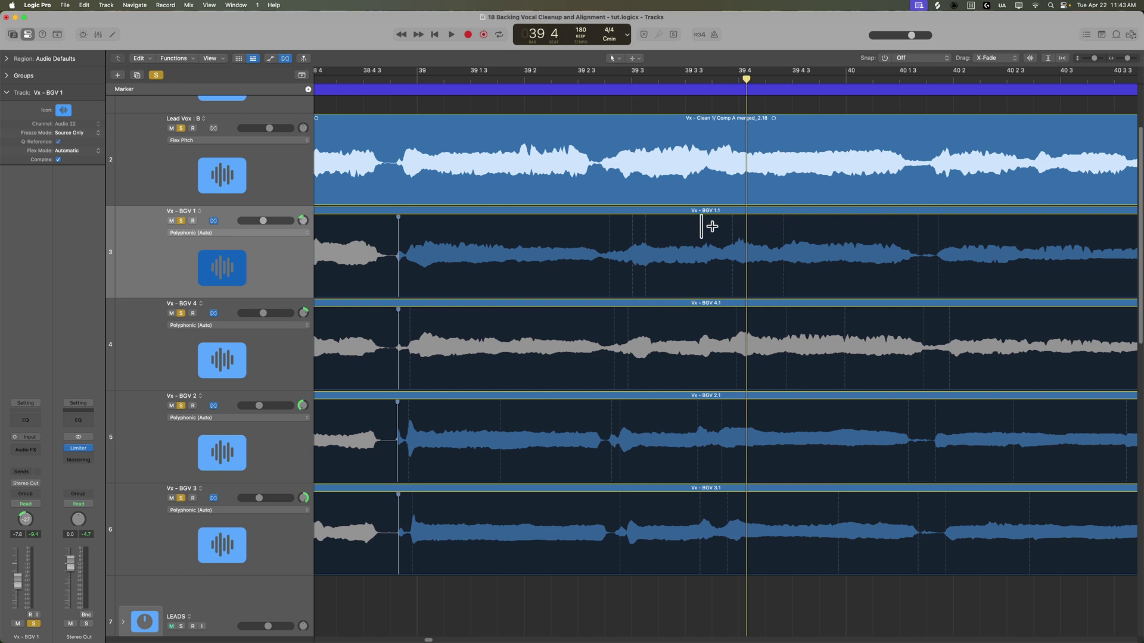
click(605, 229)
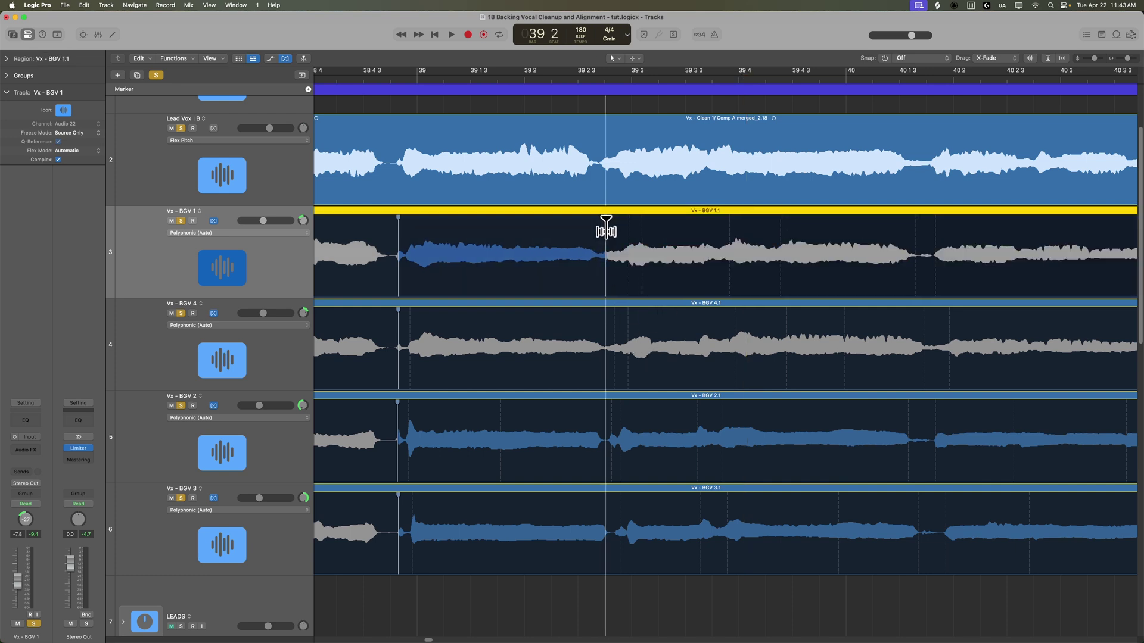
click(605, 309)
drag(605, 315, 604, 316)
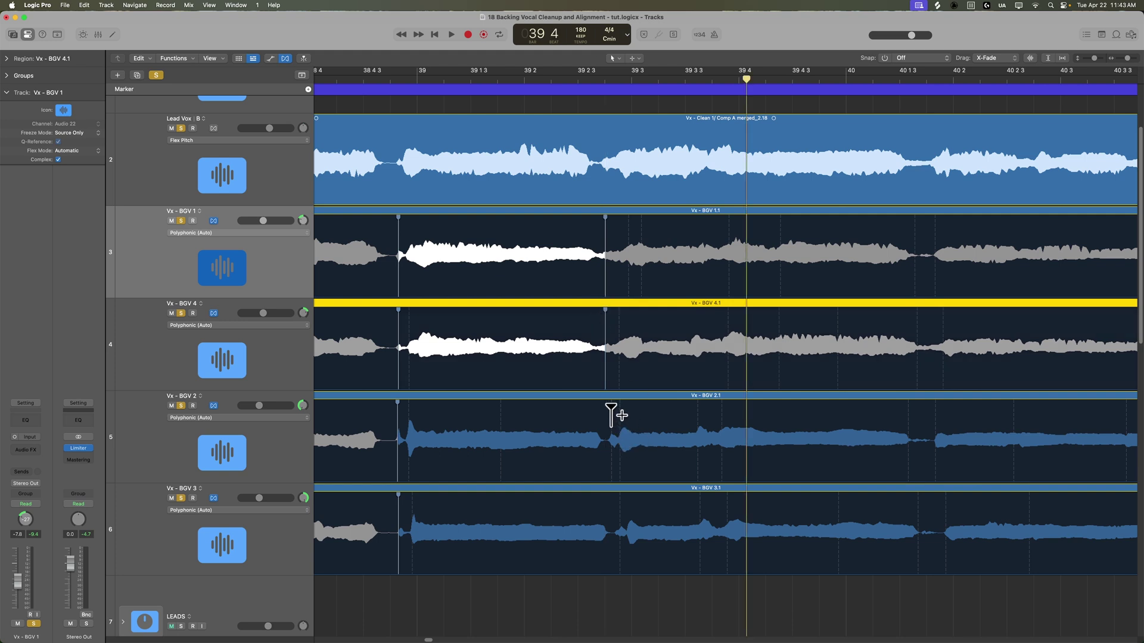
drag(611, 411, 602, 411)
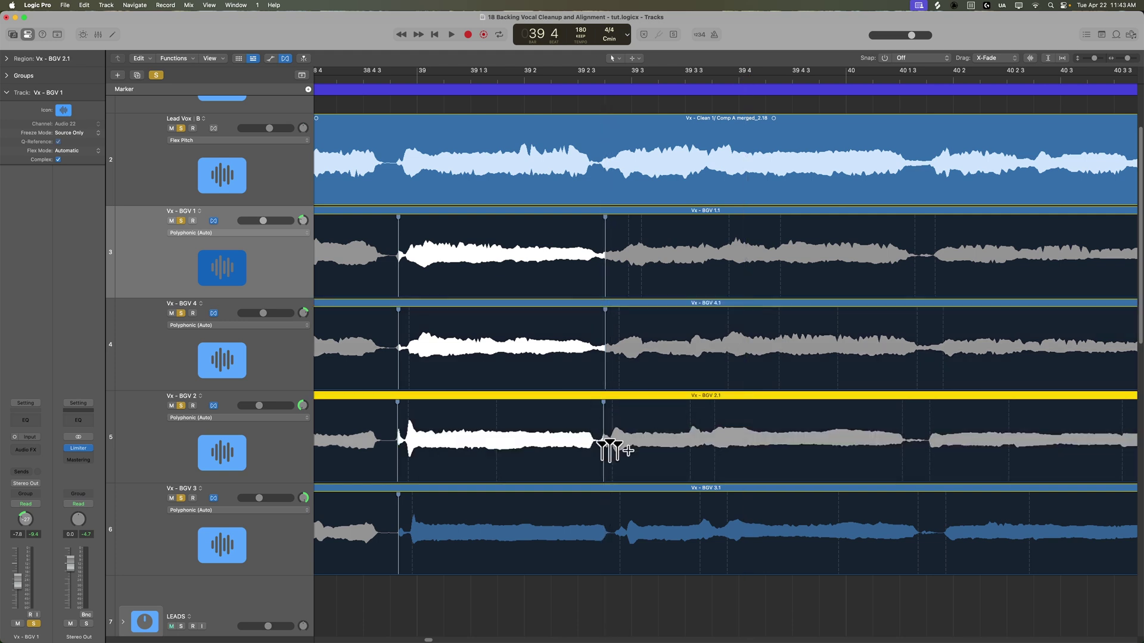
click(616, 503)
click(606, 508)
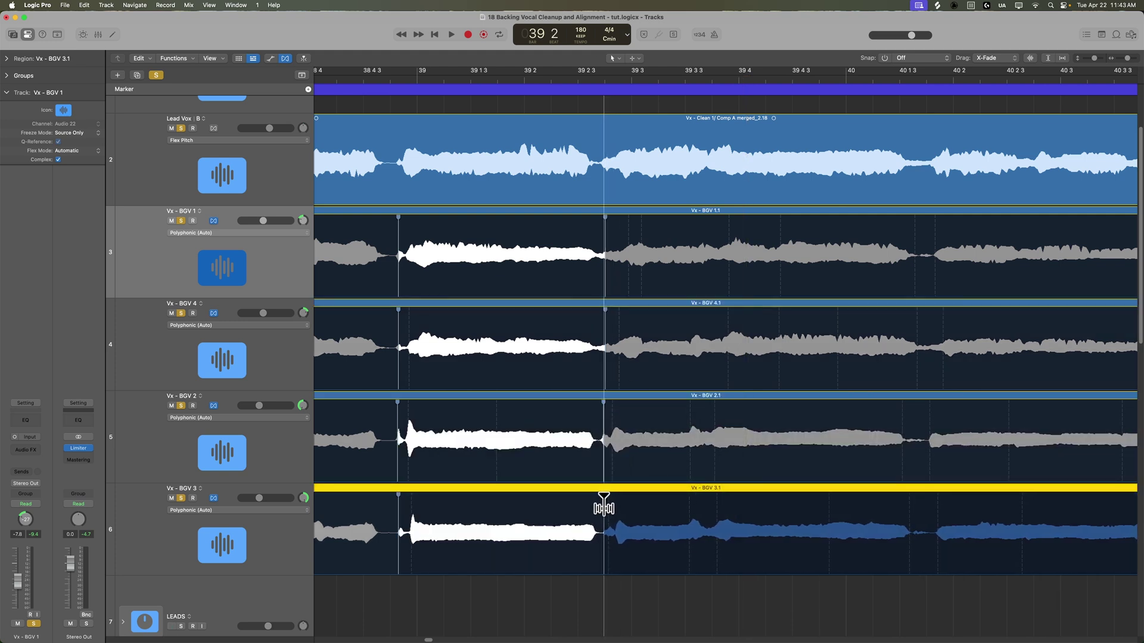
Add flex markers just after 39 3 3 on all four BGV tracks and align them to the lead's syllable change
key(space)
click(703, 77)
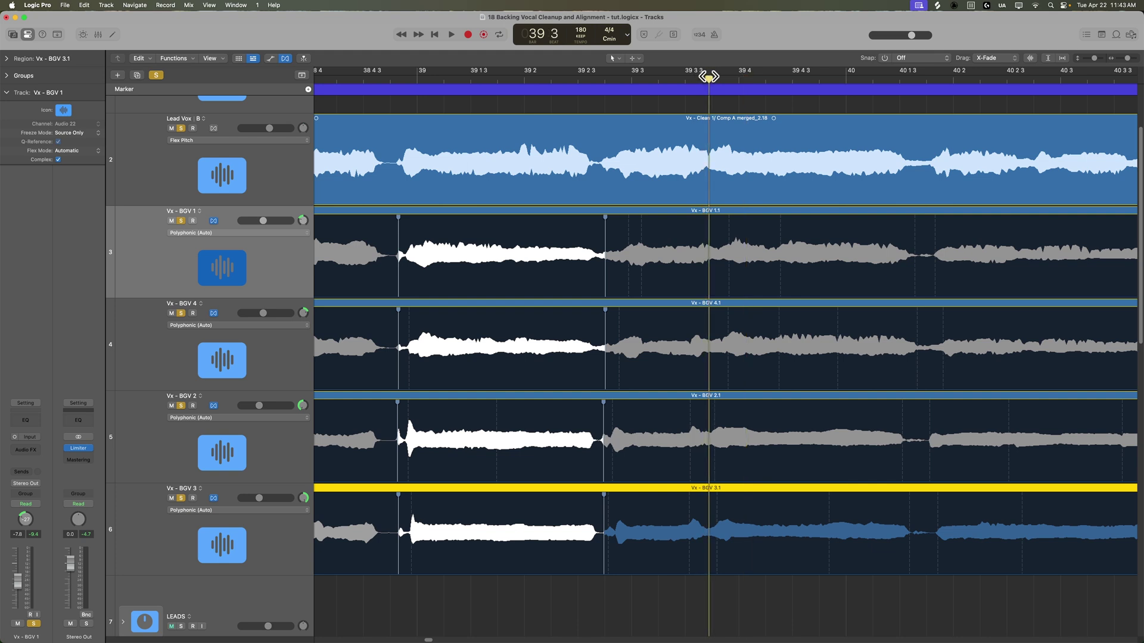
click(708, 241)
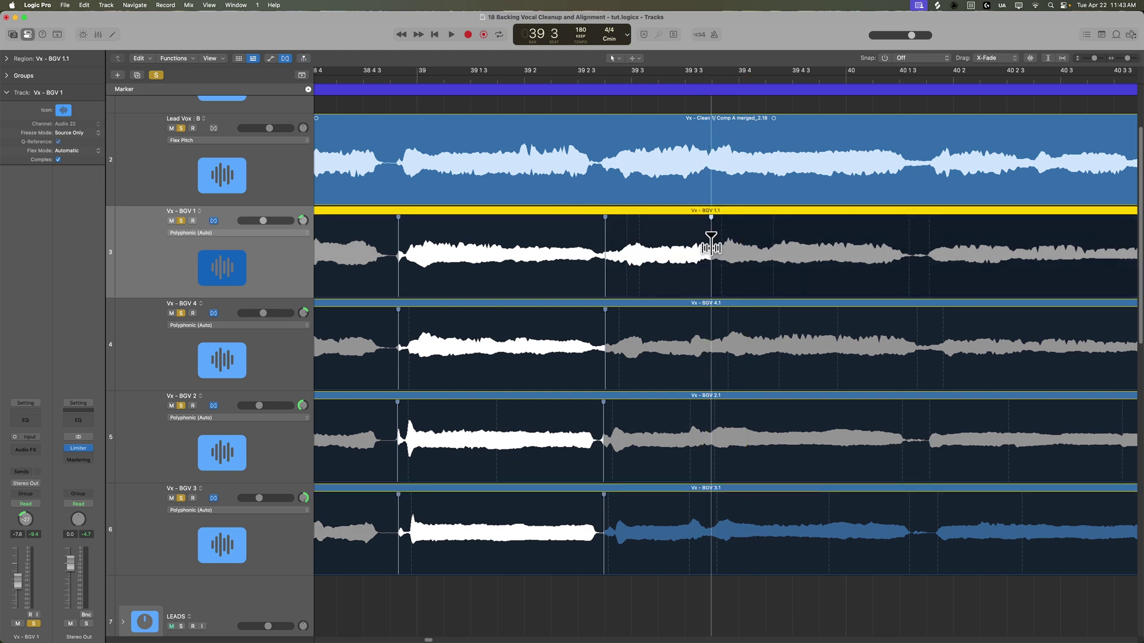
click(709, 334)
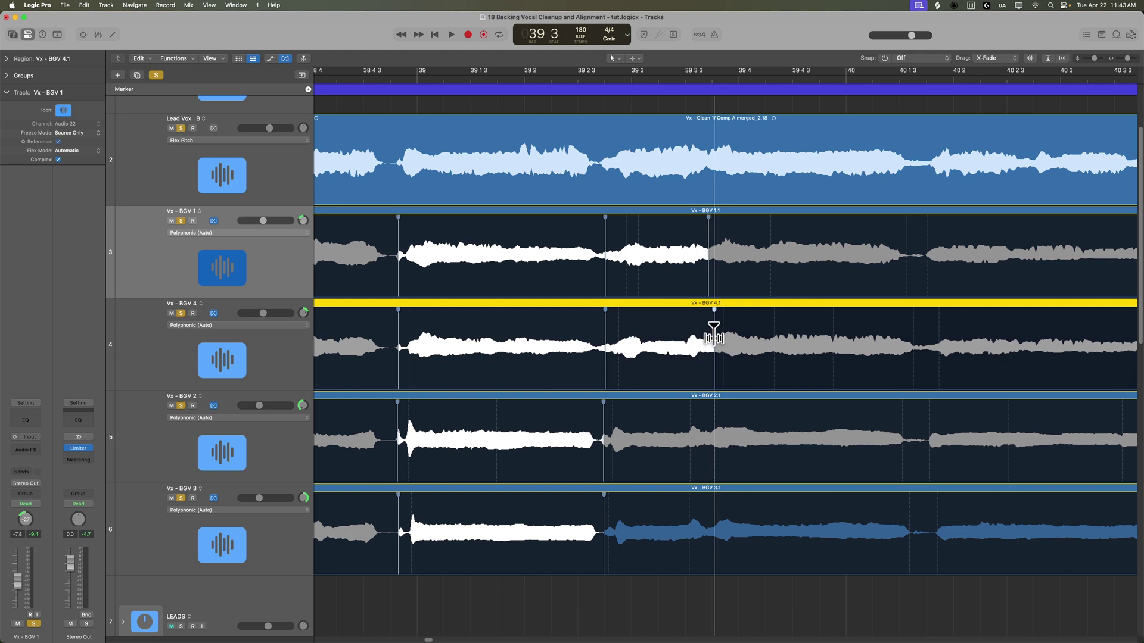
click(707, 420)
click(709, 516)
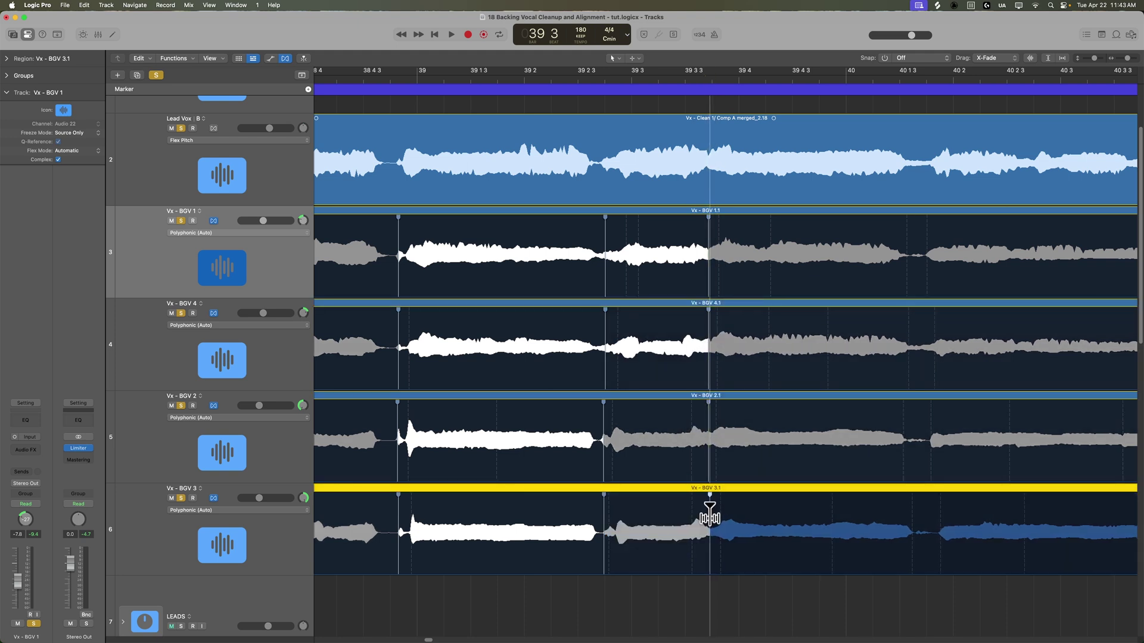
Add a flex marker at the phrase end around 40 1 3 on each of the four BGV tracks, aligned with the lead
click(909, 236)
click(907, 322)
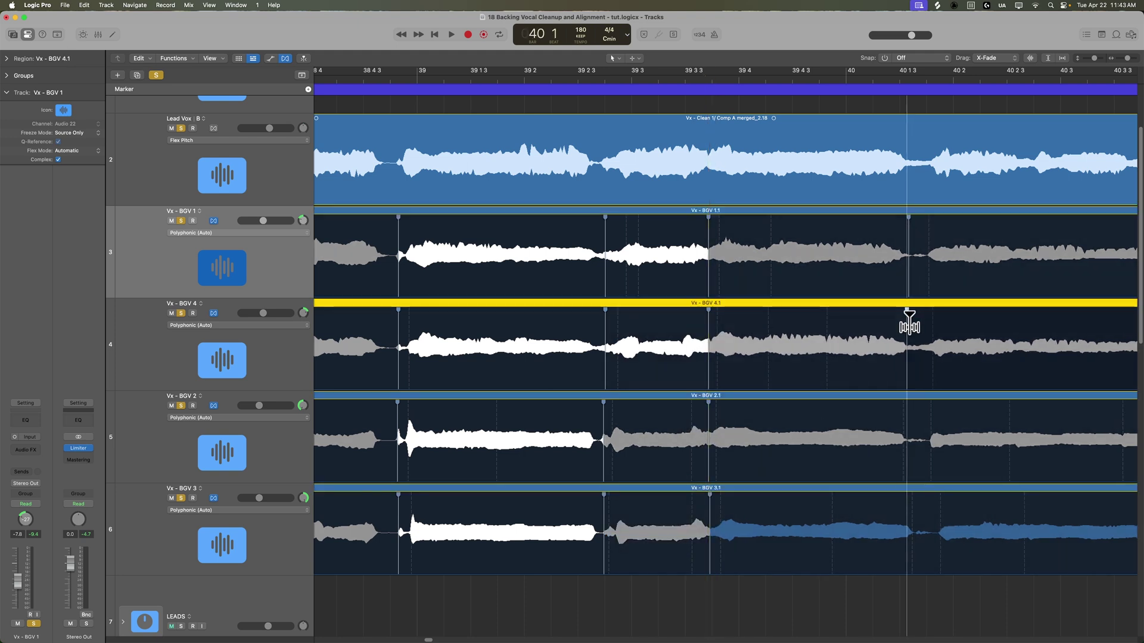
click(908, 414)
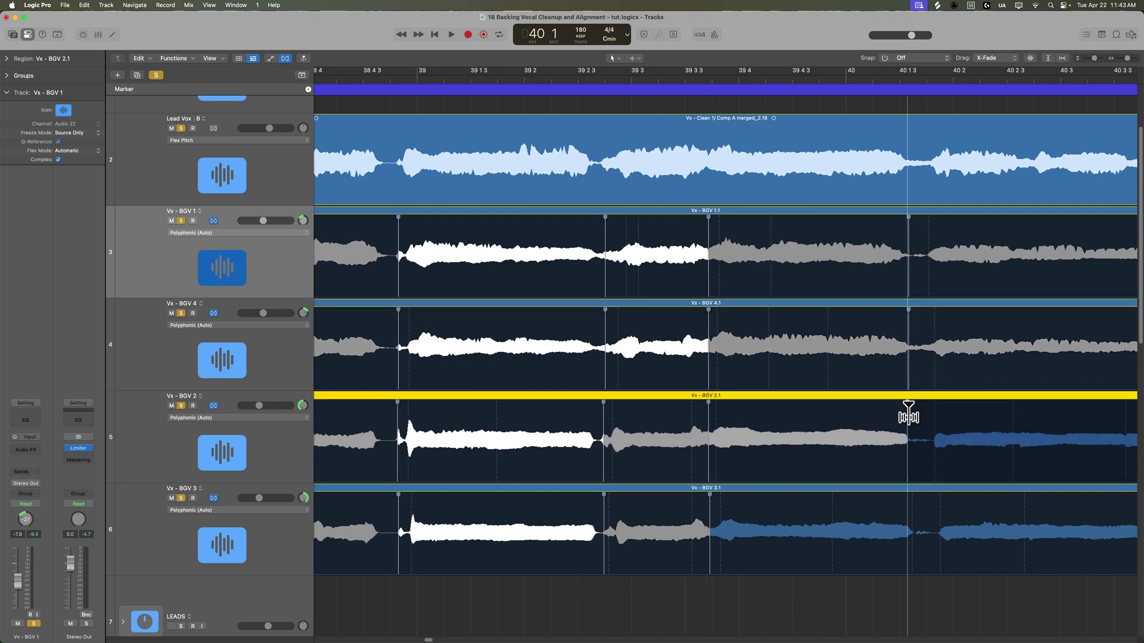
click(907, 512)
Play back the aligned passage from just before bar 39 through bar 41 to check the timing against the lead
scroll(715, 508, left, 5)
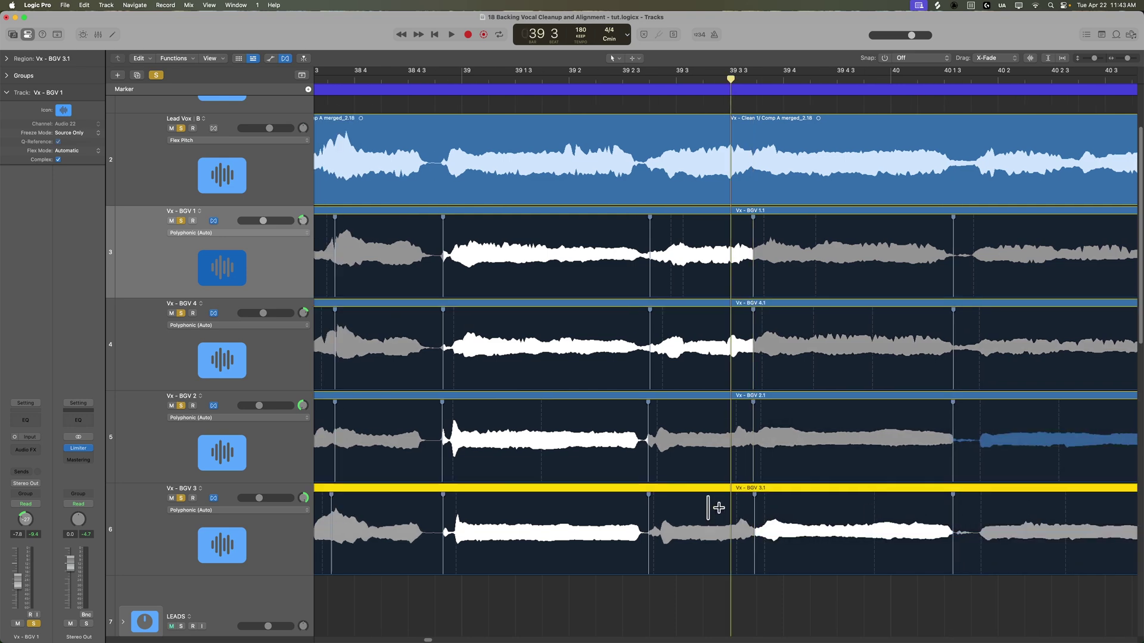
click(448, 76)
key(space)
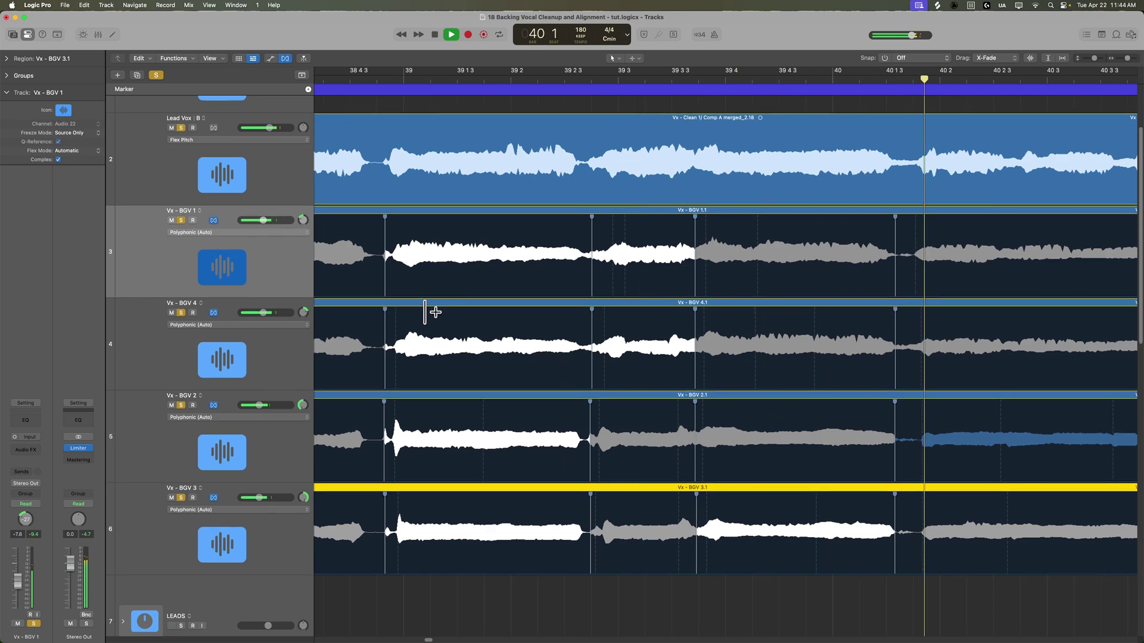
scroll(424, 312, left, 2)
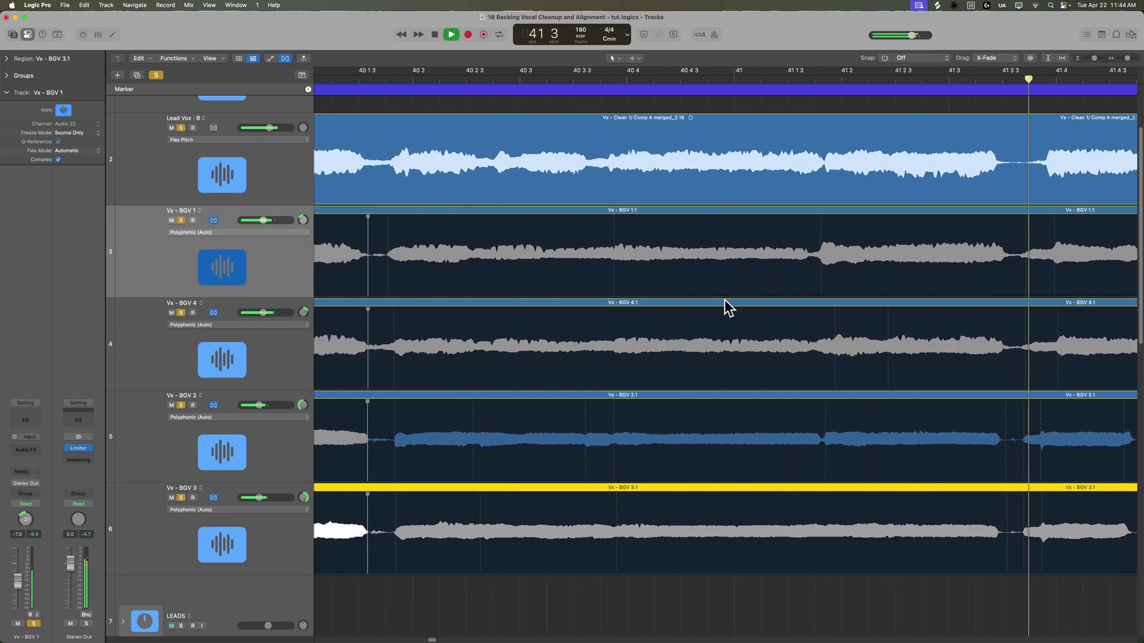
key(space)
Align flex markers just before 41 4 on BGV 1, 4, 2 and 3 to the lead's onset
drag(1054, 227, 1047, 226)
click(1049, 316)
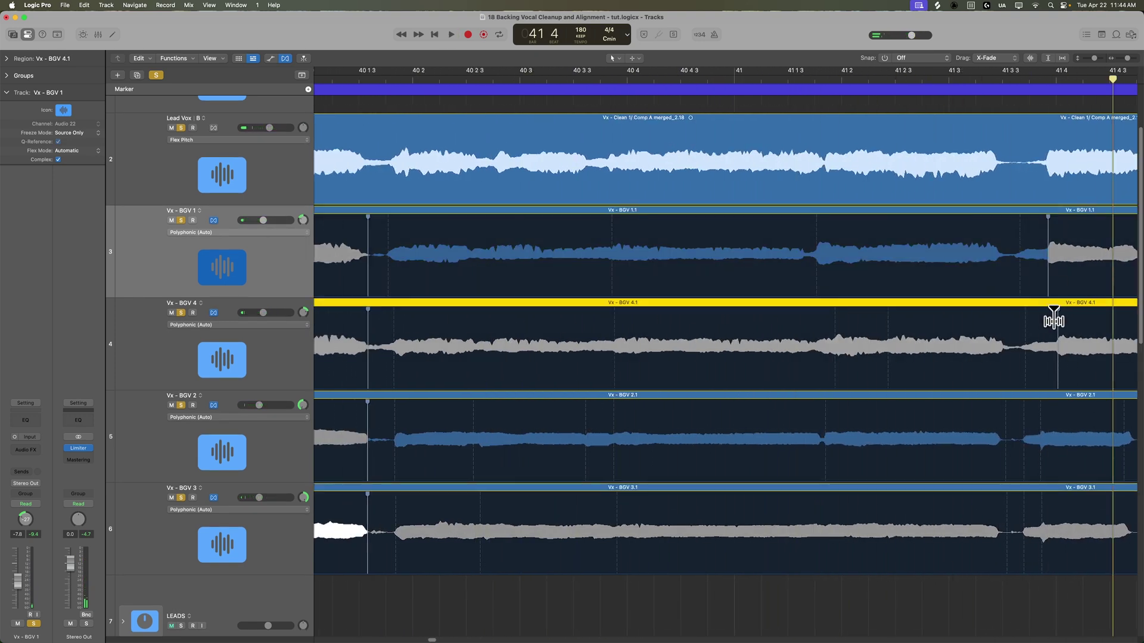
click(1047, 409)
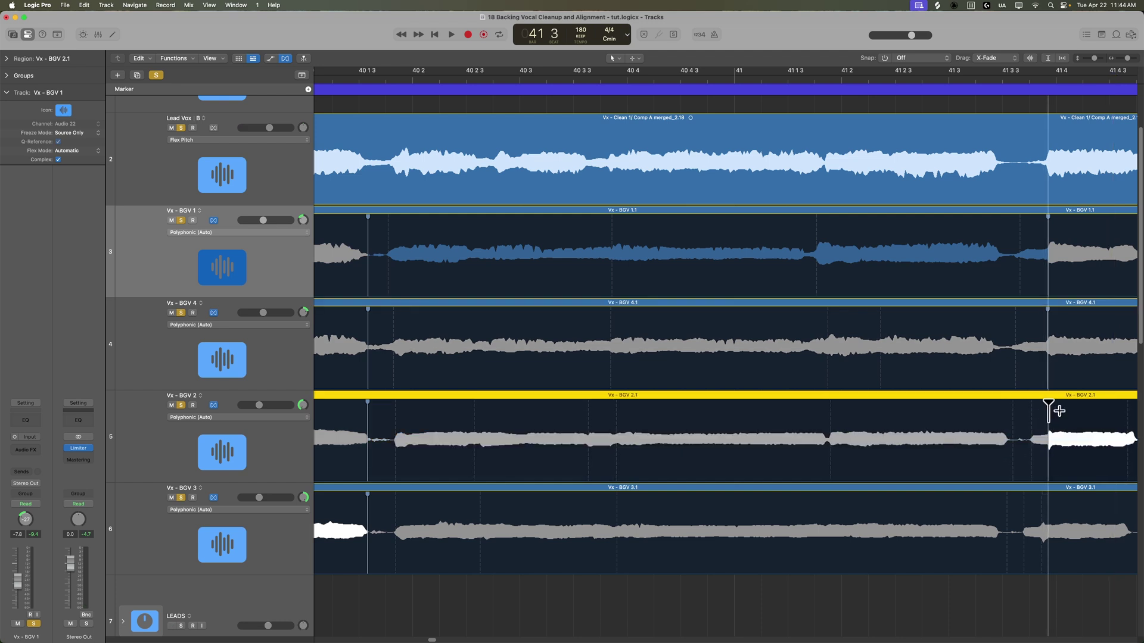
click(1047, 502)
key(space)
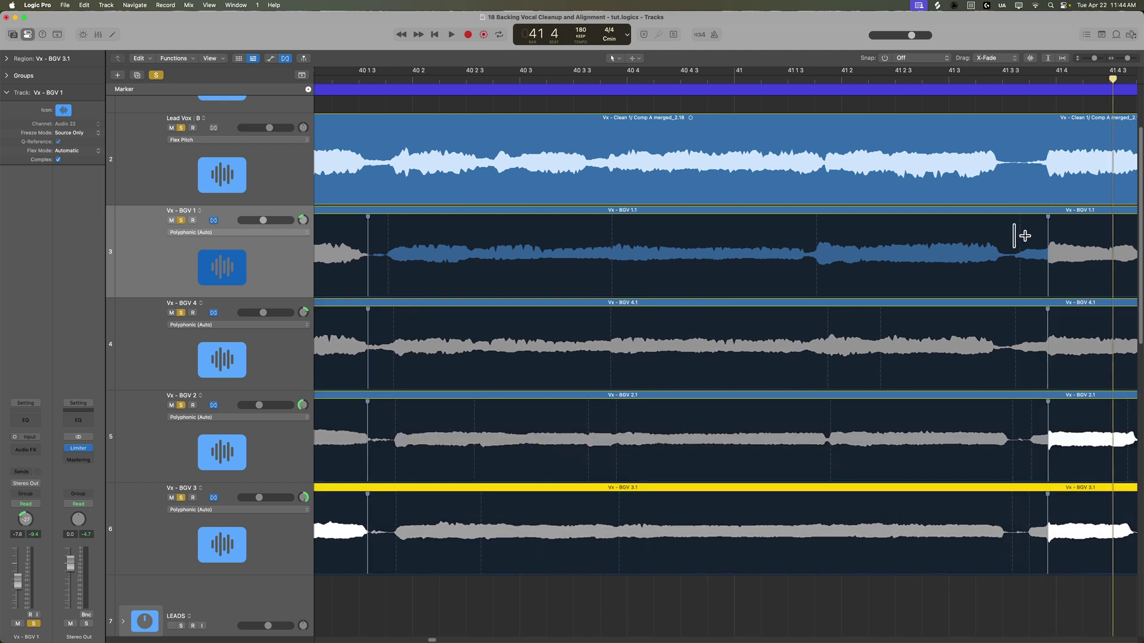
Align flex markers just after 41 3 3 on BGV 1, 4, 2 and 3 to the phrase end in the lead
drag(1009, 236, 1028, 232)
key(super+z)
drag(1016, 325, 1028, 324)
click(1027, 414)
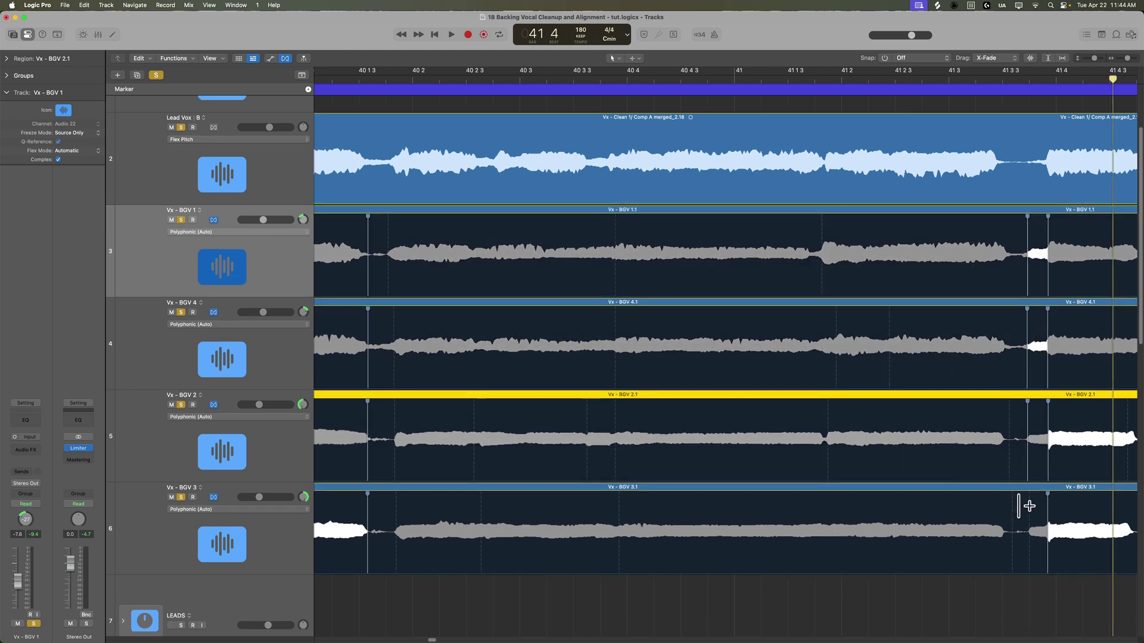
drag(1020, 505, 1028, 508)
Add flex markers just before 41 2 on BGV 1, 4 and 2, aligned with the lead's syllable change
click(816, 238)
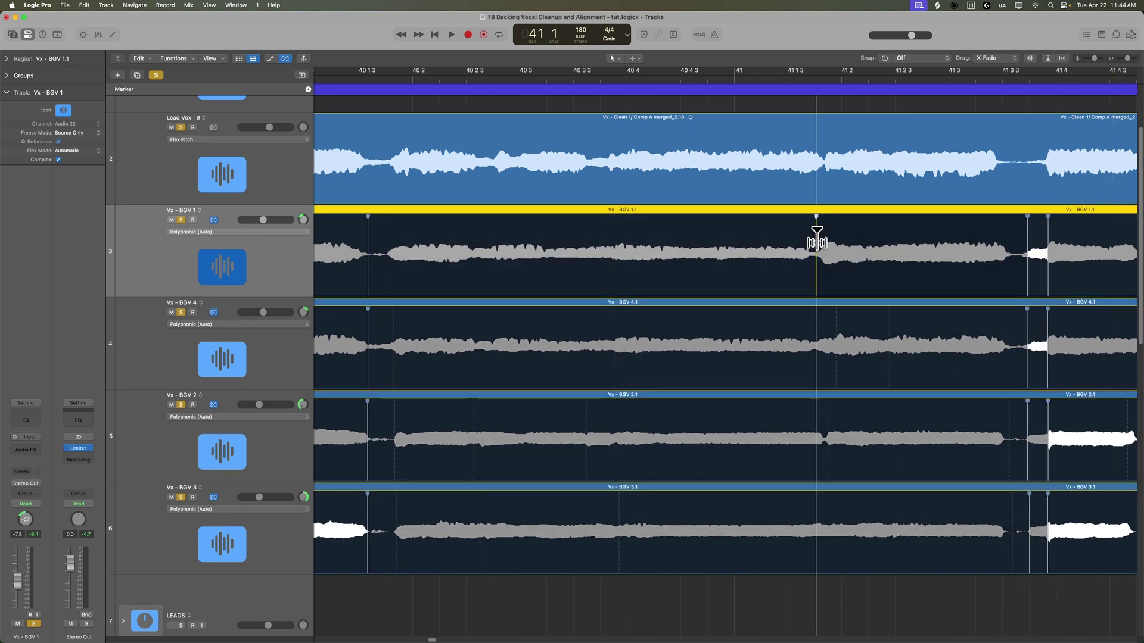
drag(816, 239, 827, 227)
click(828, 322)
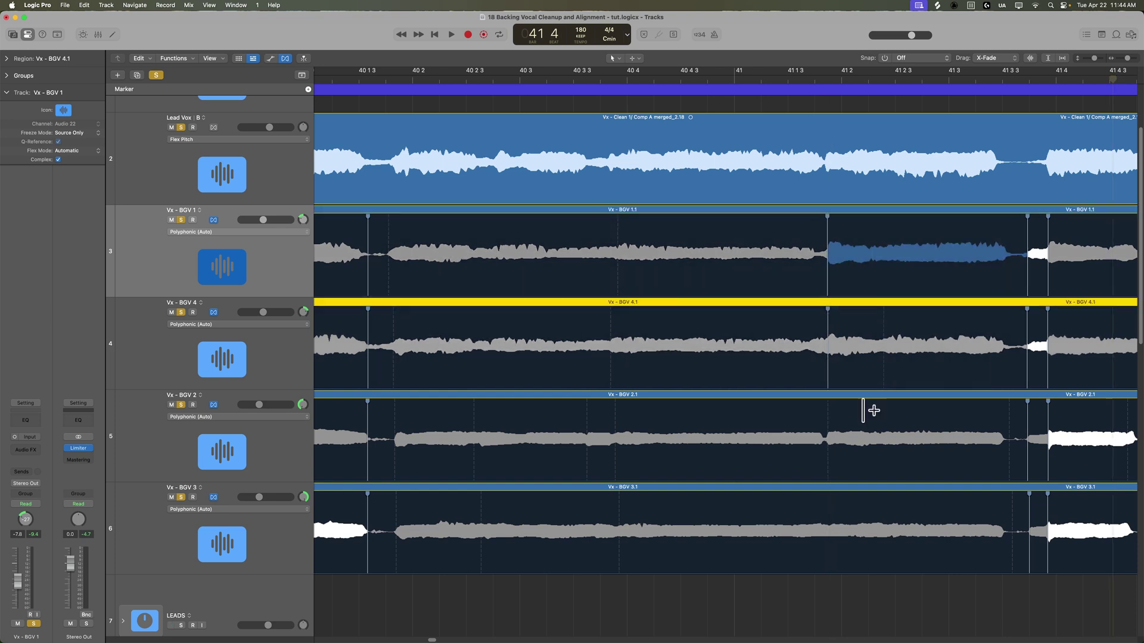
click(829, 410)
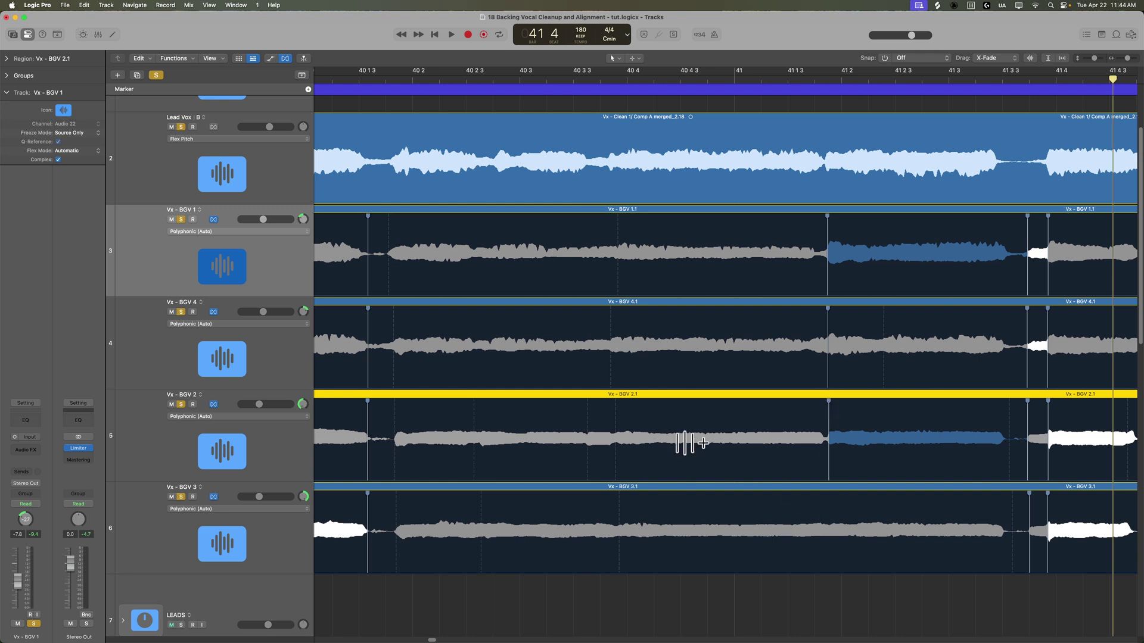
Align flex markers just before 40 4 on all four BGV tracks to the lead, and play back from bar 40
click(614, 230)
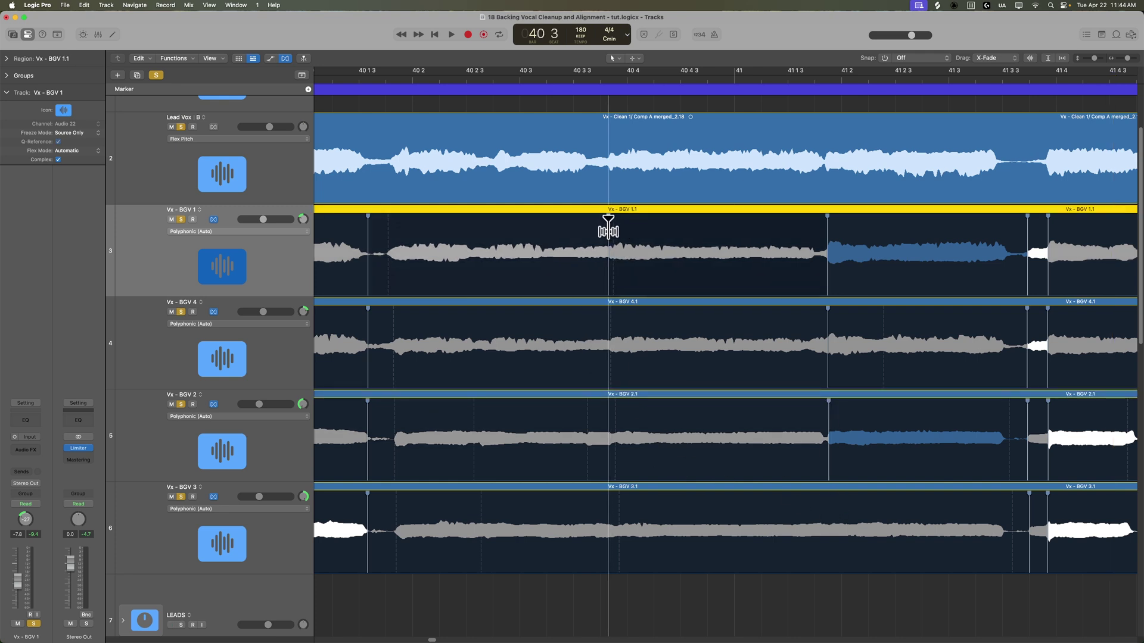
click(613, 230)
click(609, 316)
click(616, 411)
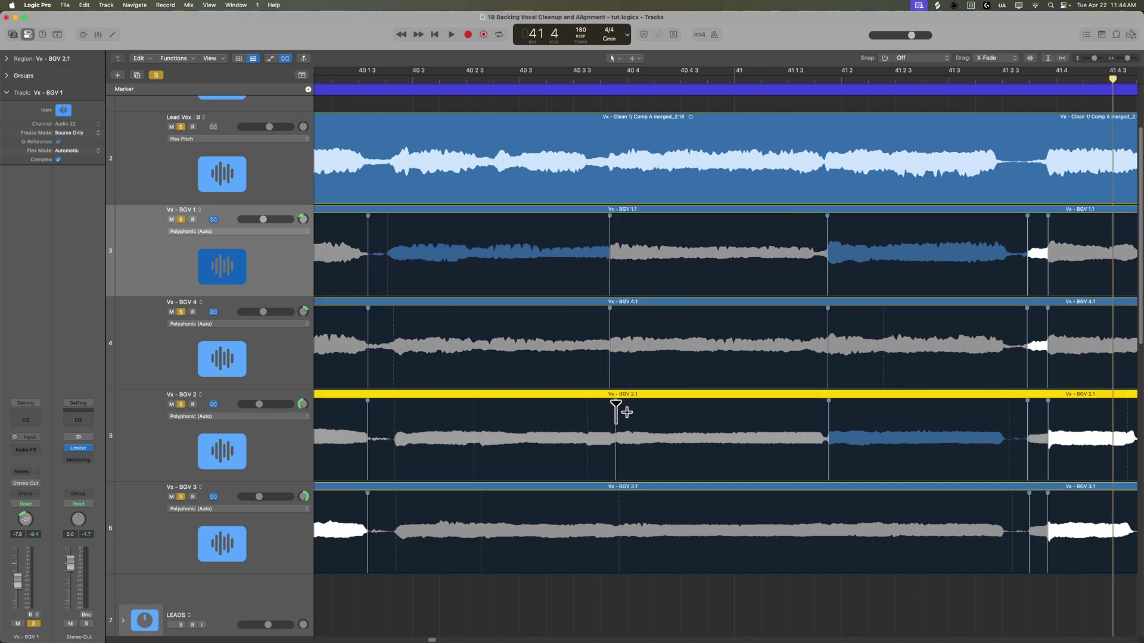
drag(616, 411, 609, 411)
drag(618, 507, 608, 507)
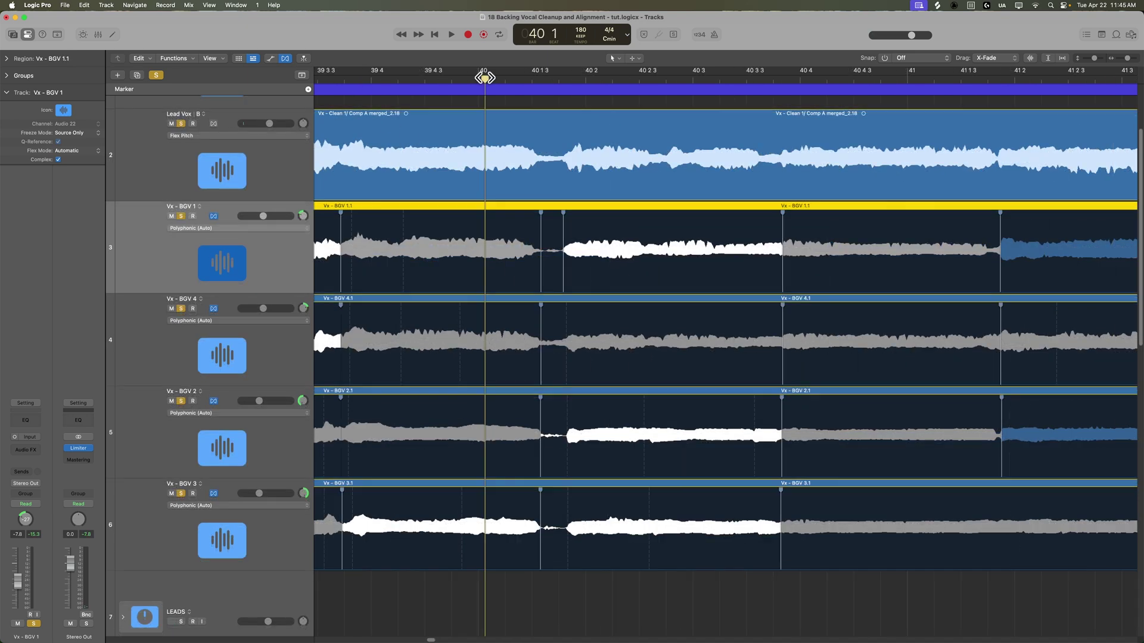
key(space)
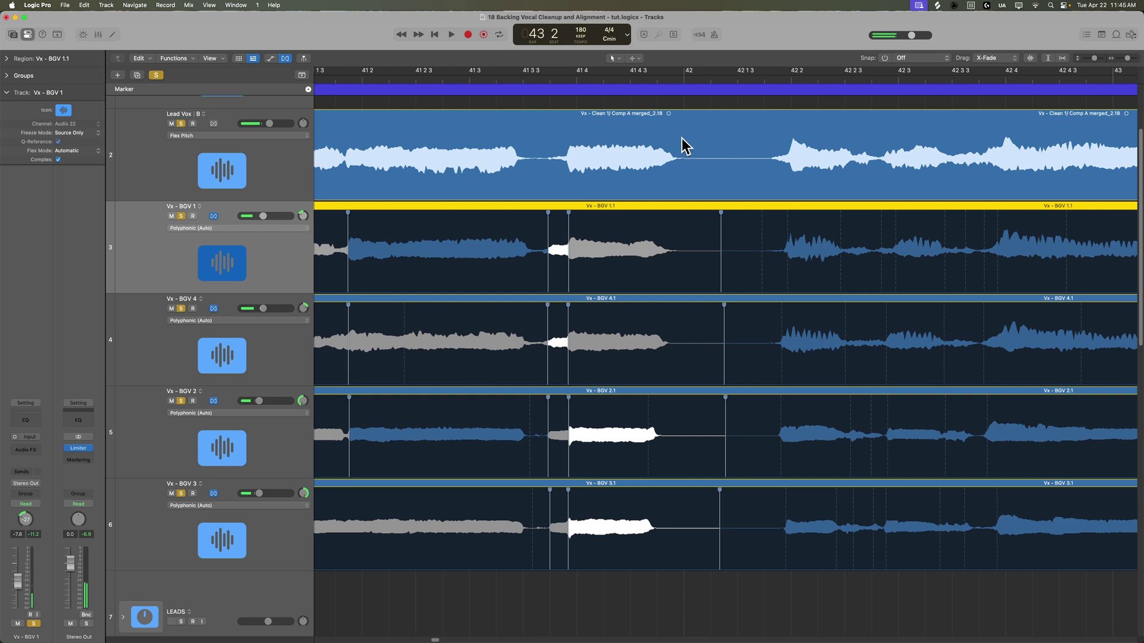
Match the phrase ends just before bar 42 on all four BGV tracks to the lead, and play back from 41 3 3
drag(655, 517, 669, 517)
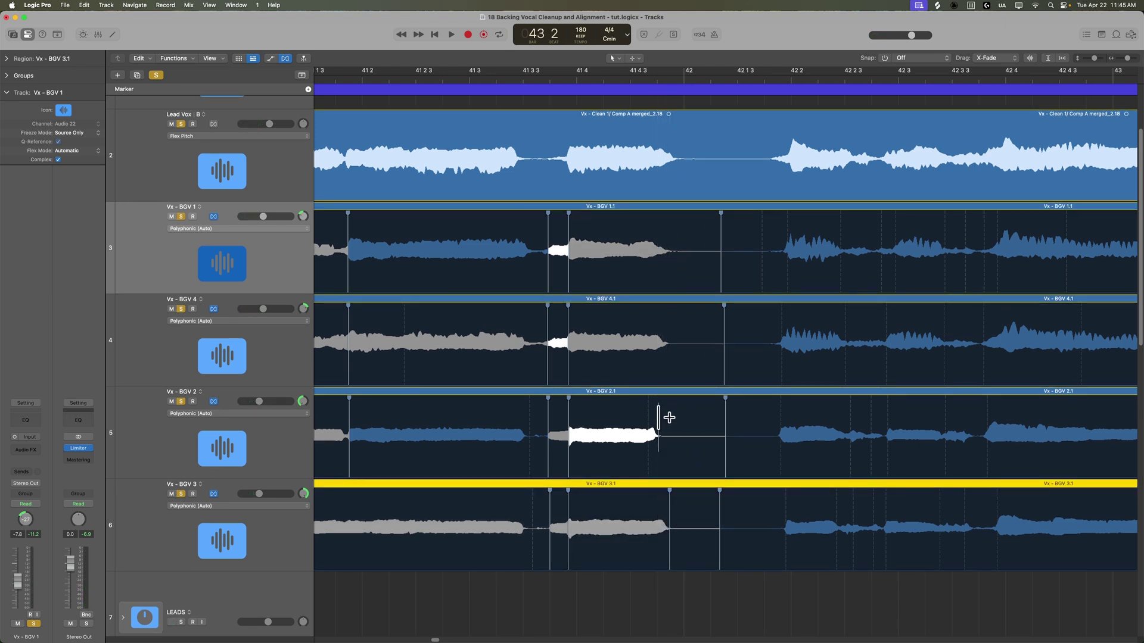
drag(659, 417, 670, 417)
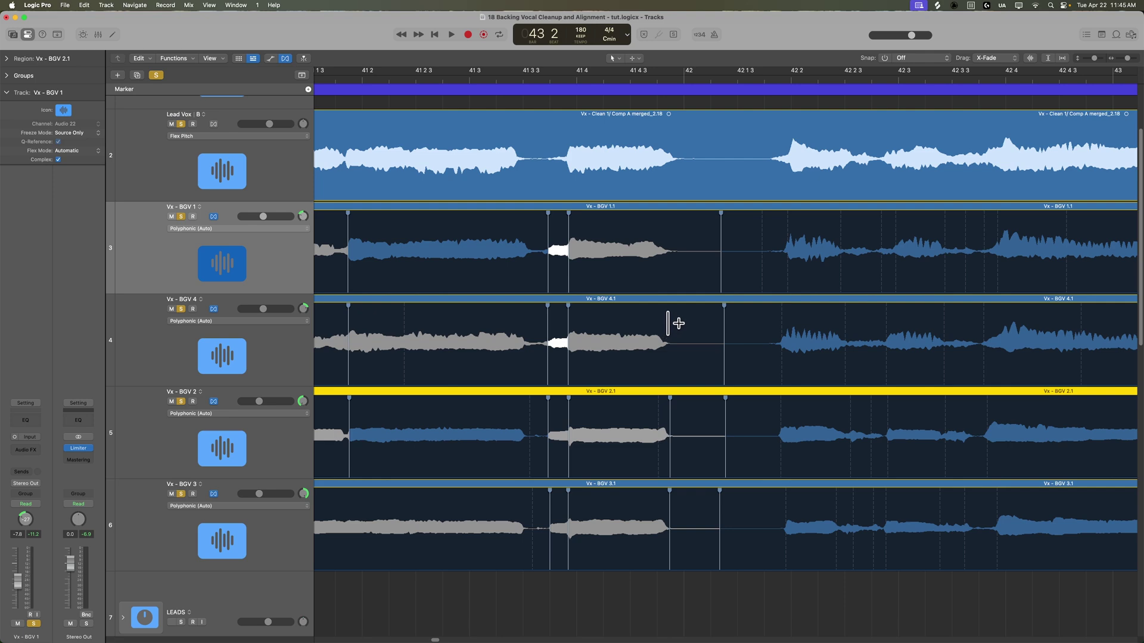
click(667, 324)
click(667, 236)
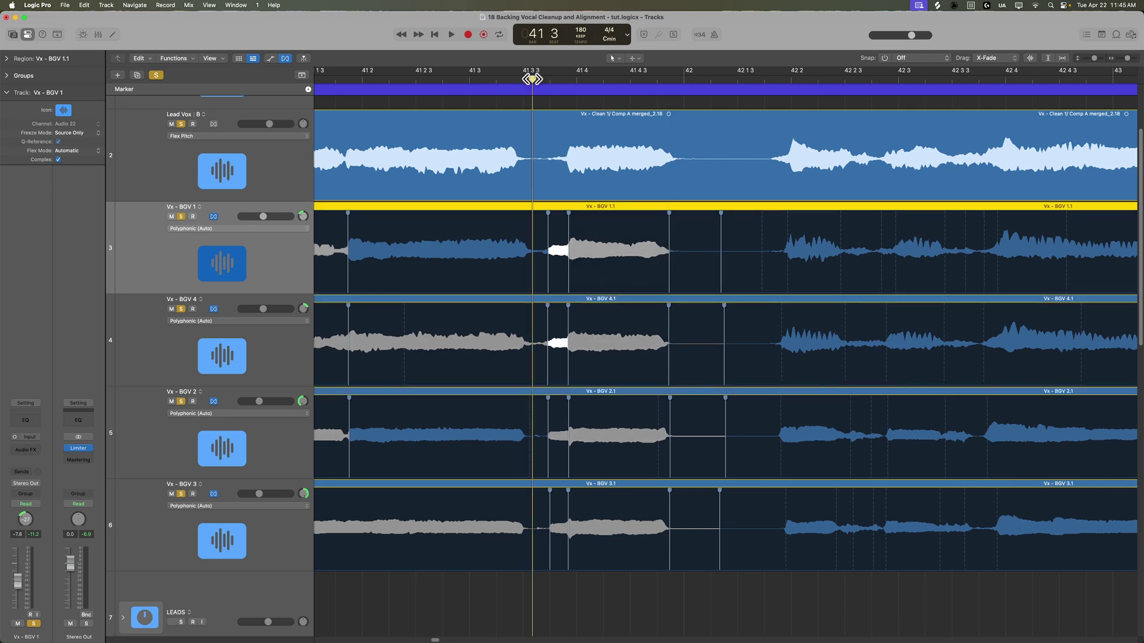
key(space)
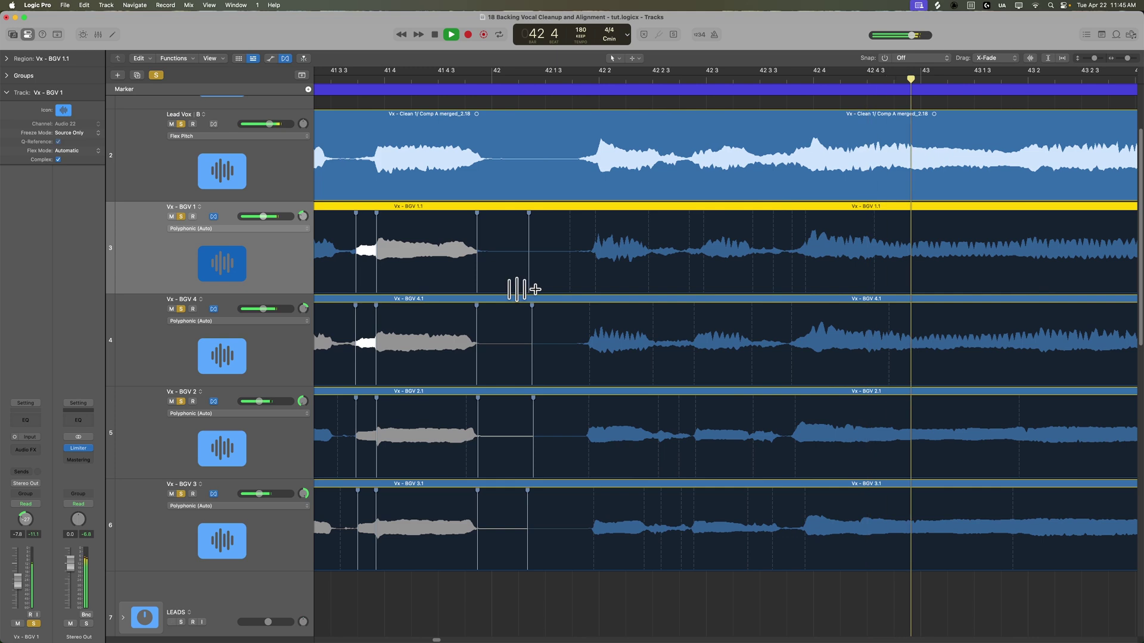
key(space)
Align flex markers just before 42 2 on BGV 1, 4 and 2 to the lead's entry, and play back the phrase
drag(595, 222, 598, 223)
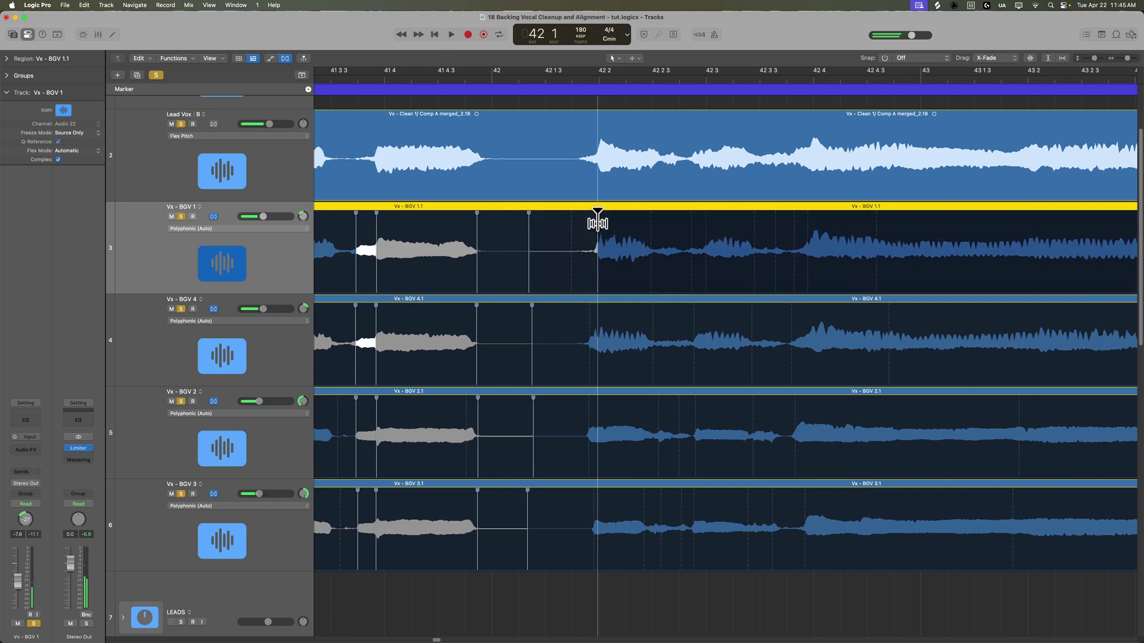
click(592, 317)
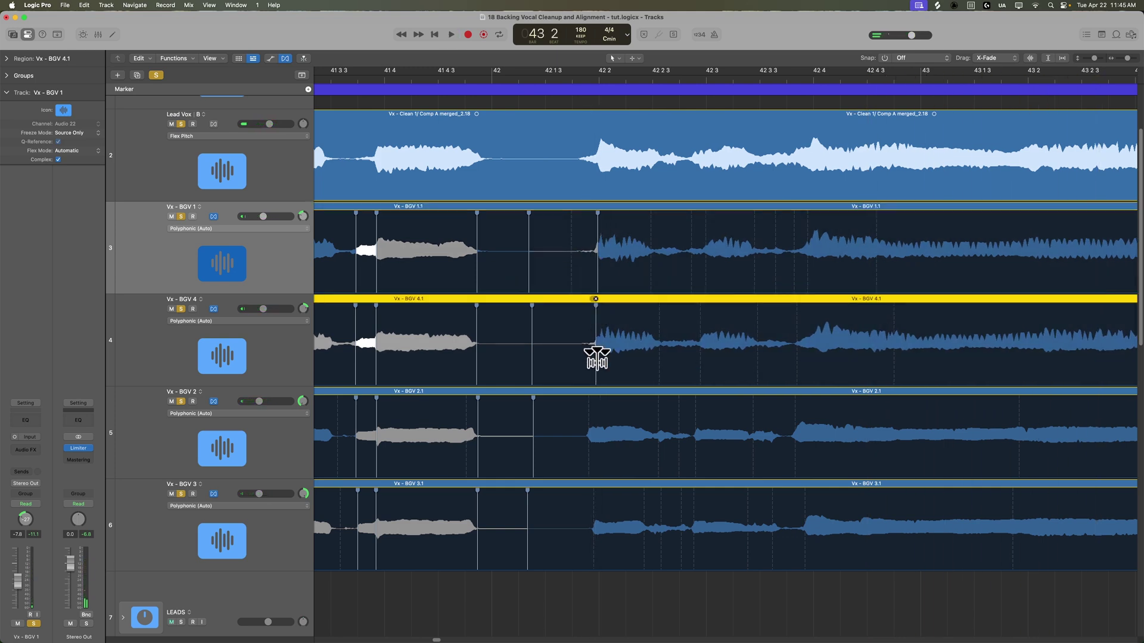
click(594, 409)
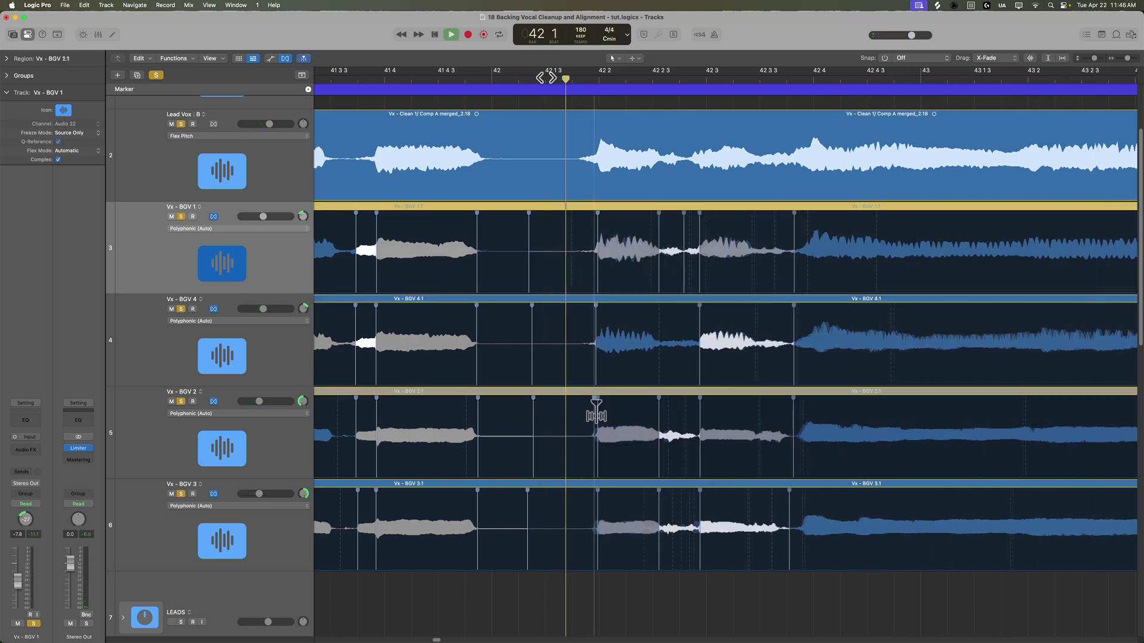
key(space)
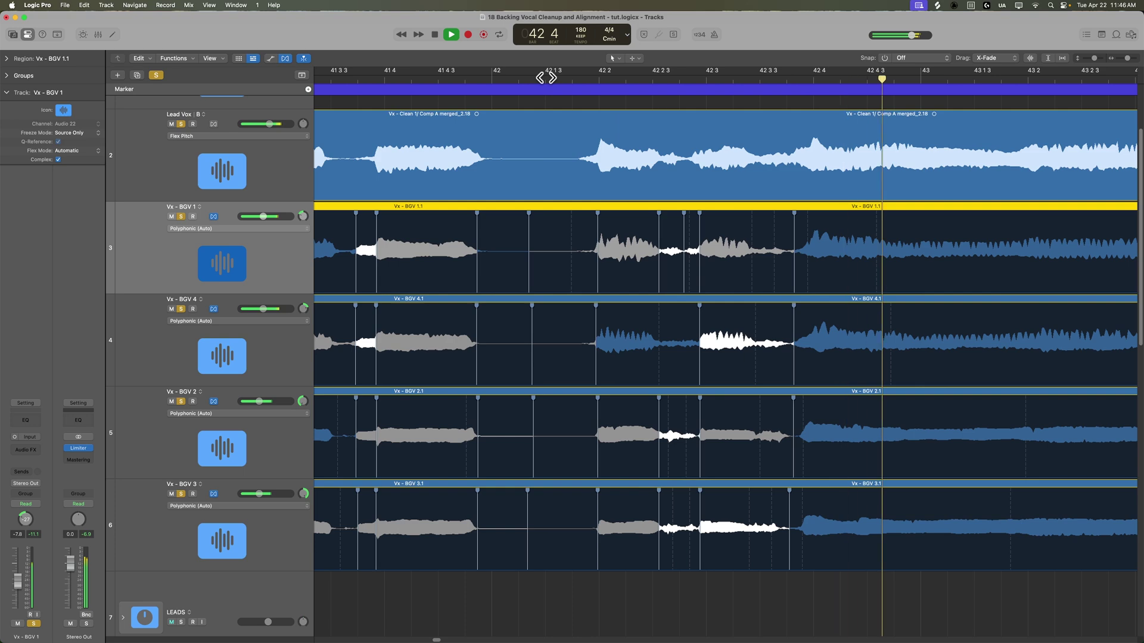
key(space)
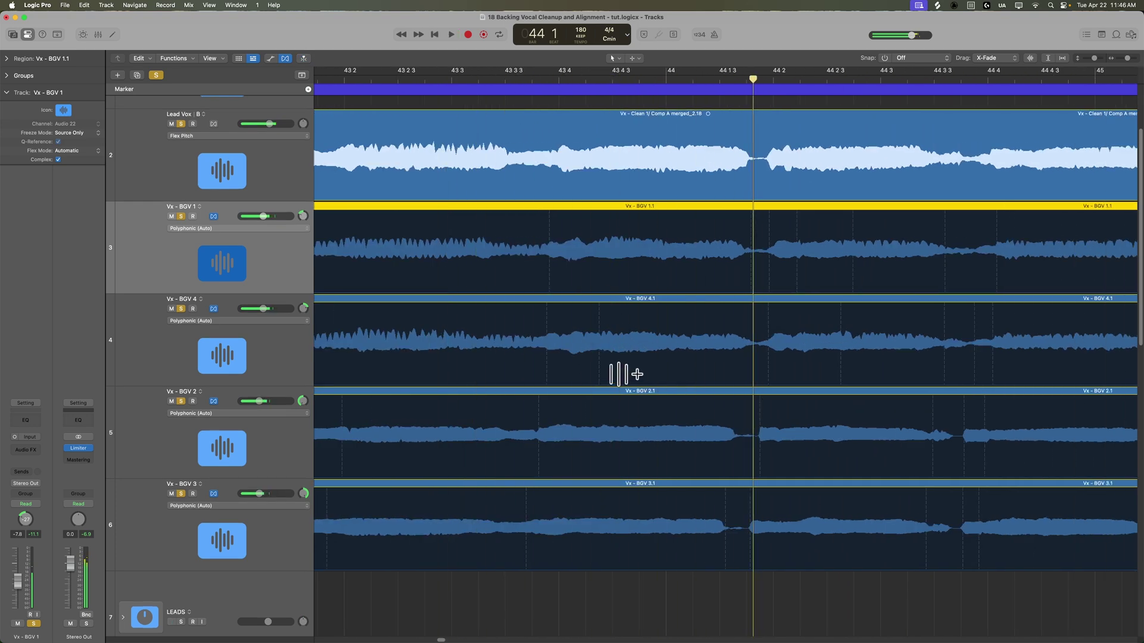
Align flex markers just before 43 4 on BGV 1, 4, 2 and 3 to the lead, and play back from 42 3 3
scroll(617, 374, left, 5)
scroll(651, 505, left, 1)
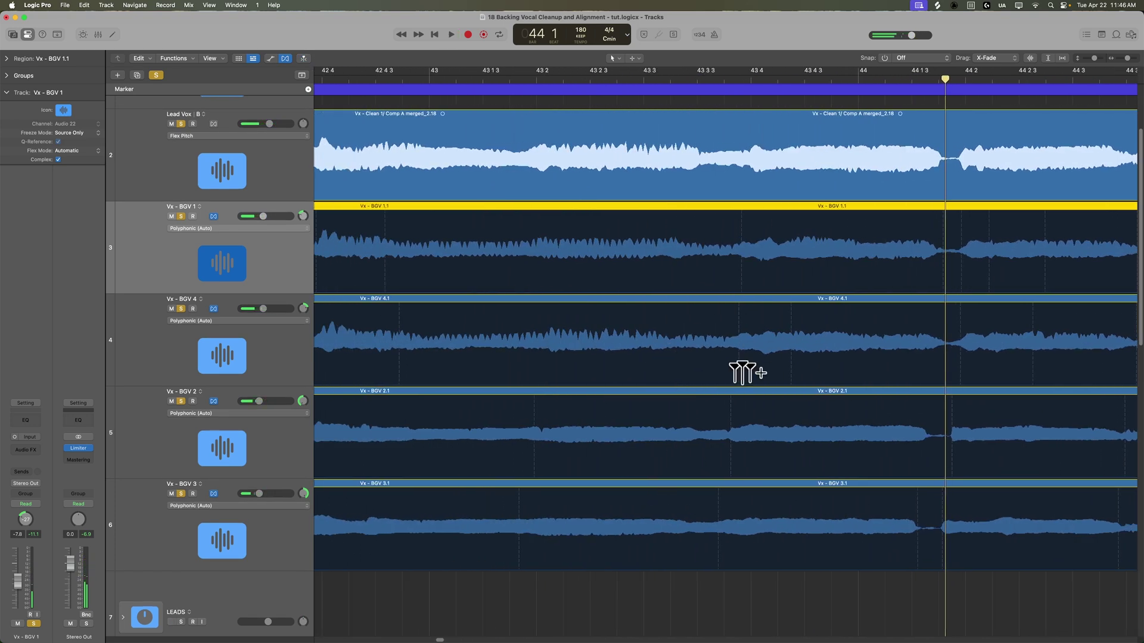
click(748, 224)
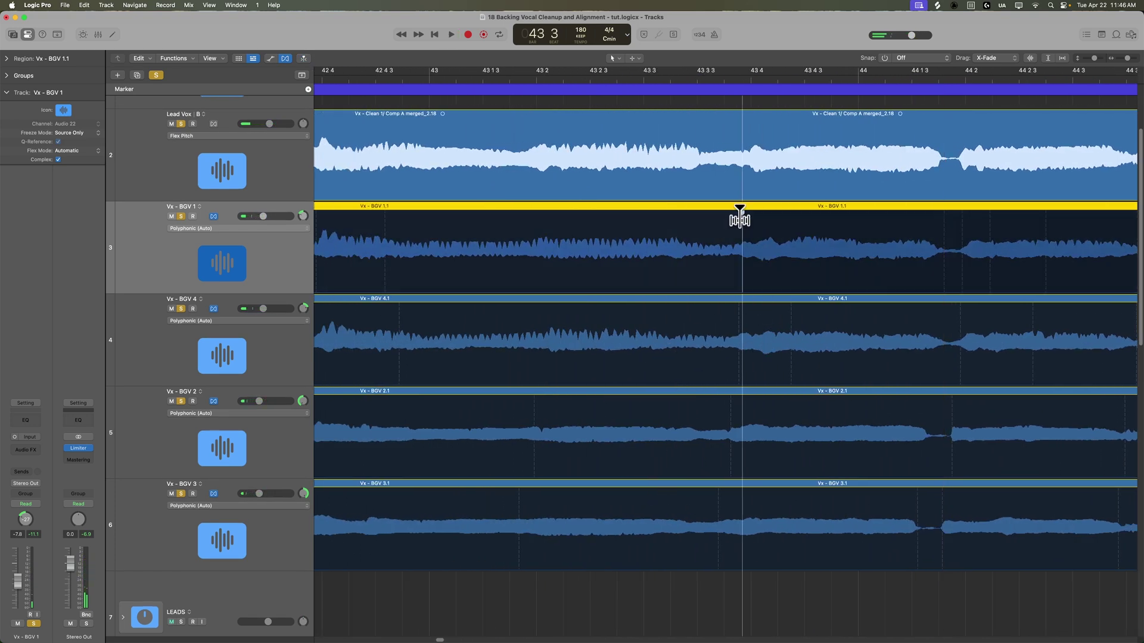
click(746, 318)
click(731, 414)
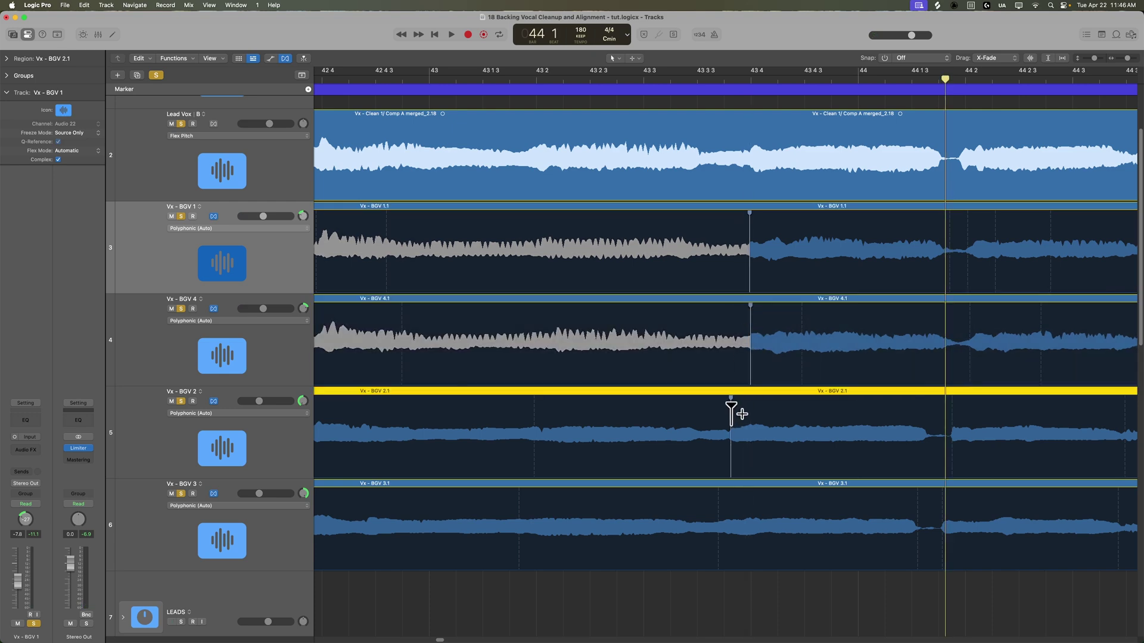
click(749, 414)
click(719, 515)
key(space)
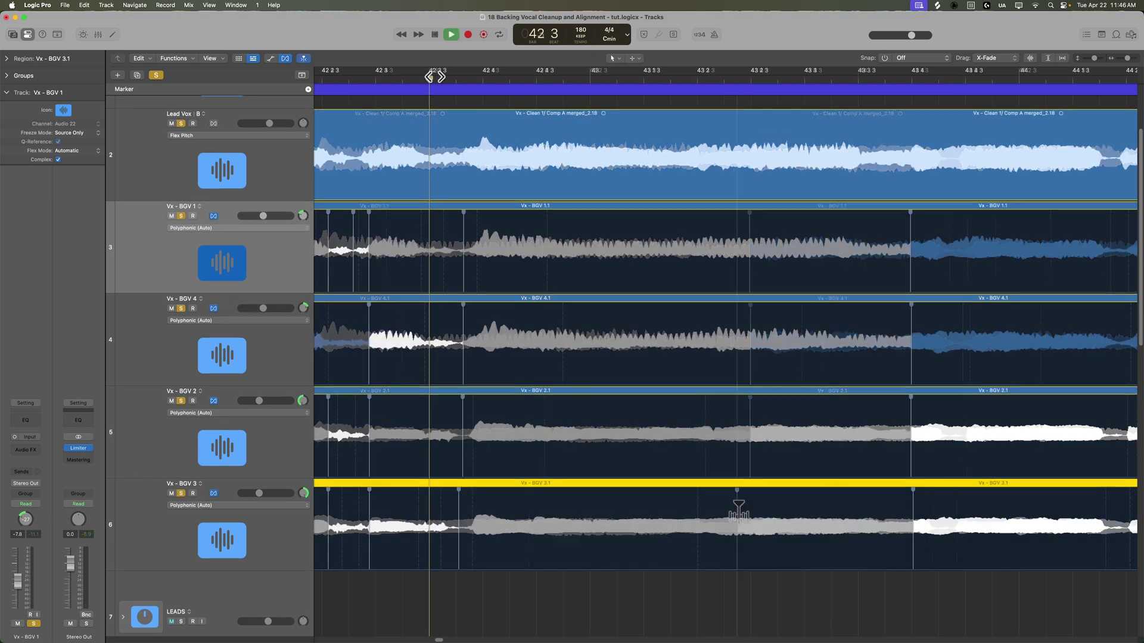
Align flex markers at 43 2 on BGV 2, 4 and 1 to the lead's syllable change, playing back the passage between adjustments
drag(706, 403, 696, 405)
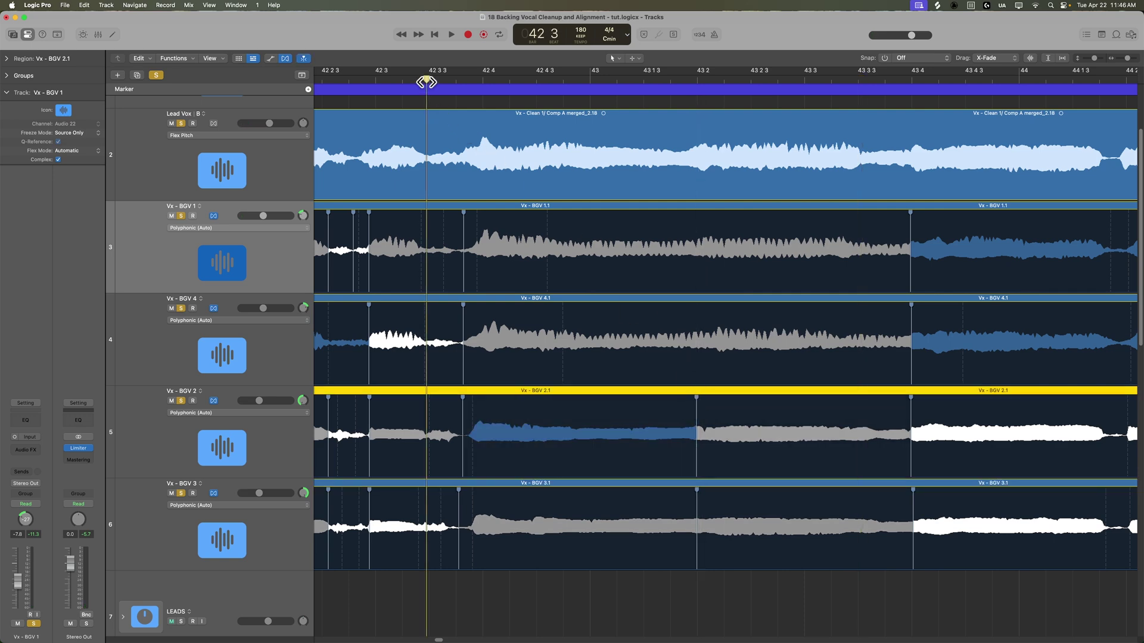
key(space)
click(715, 327)
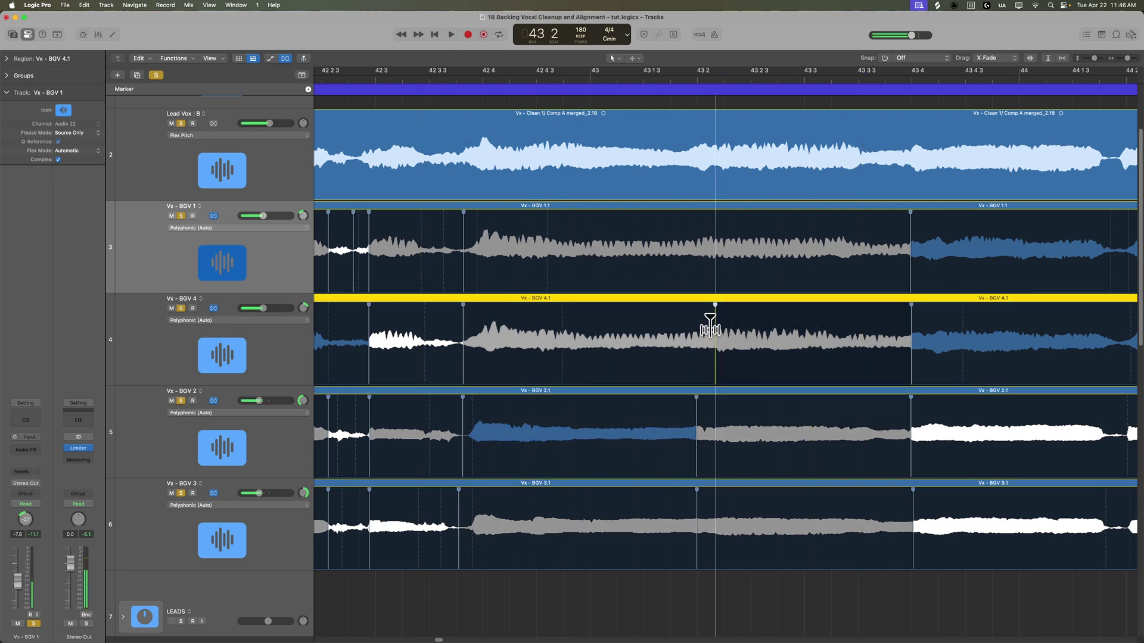
drag(710, 326, 699, 325)
click(455, 84)
key(space)
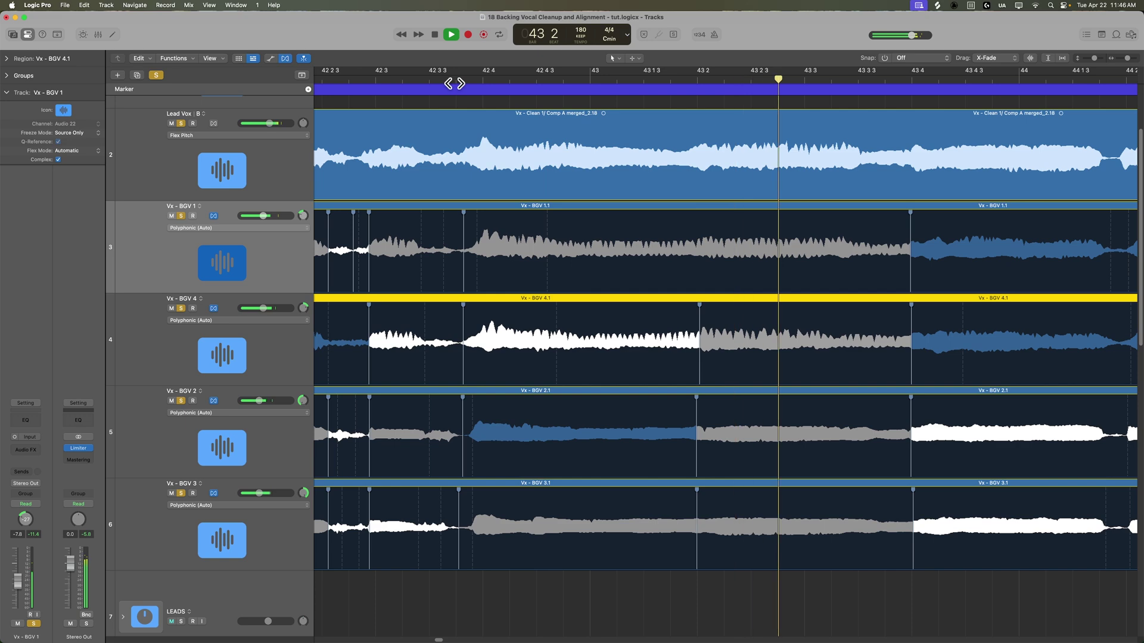
drag(710, 230, 699, 230)
Play back from 42 3 3 into bar 45 to check the backing vocals' timing against the lead
click(441, 83)
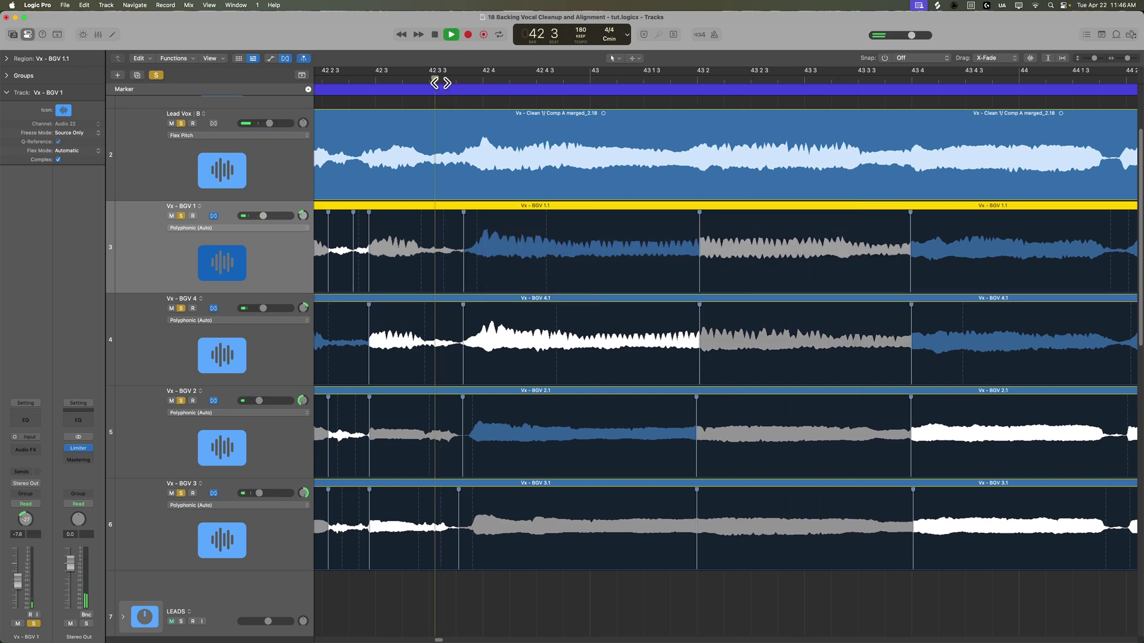
click(871, 621)
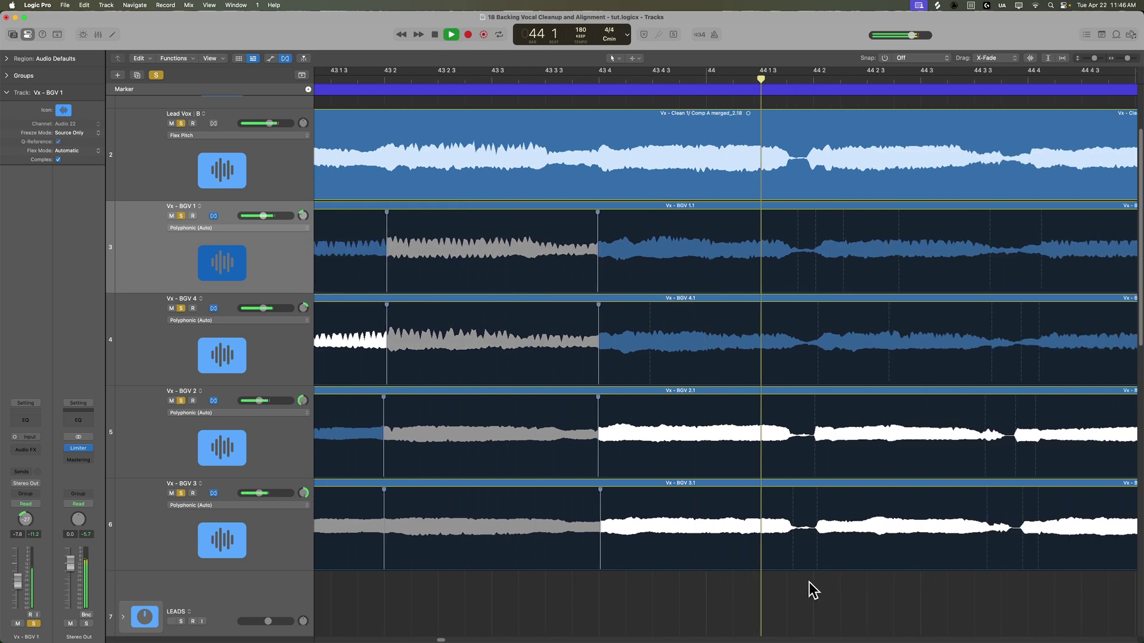
key(space)
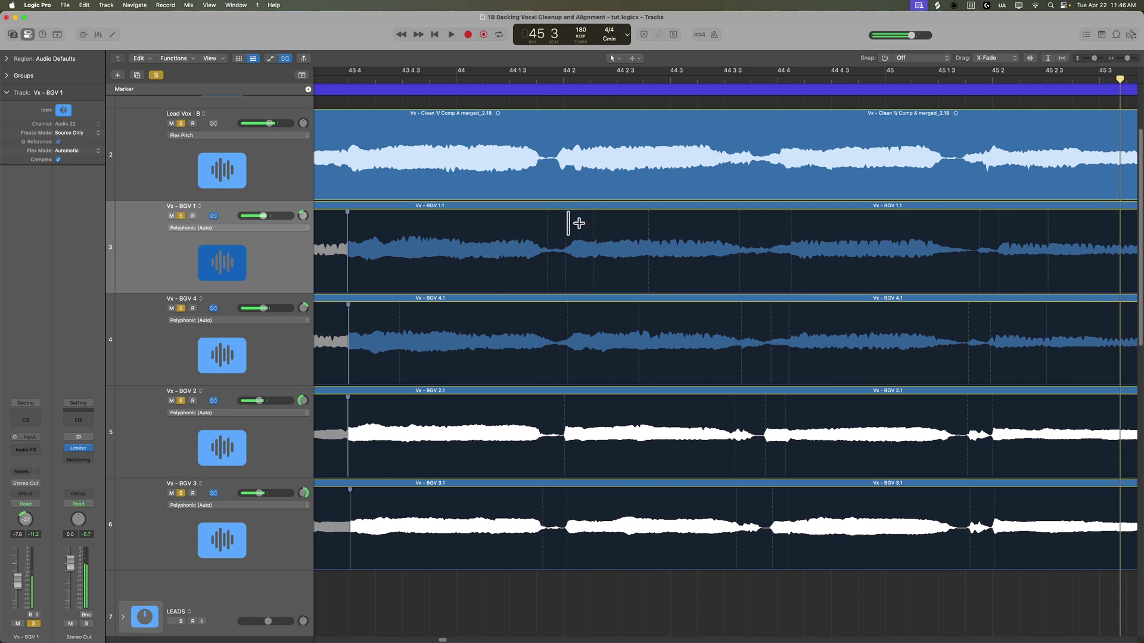
Align flex markers just after 45 1 3 on BGV 1, 4, 2 and 3 to the start of the lead's phrase
drag(992, 222, 962, 222)
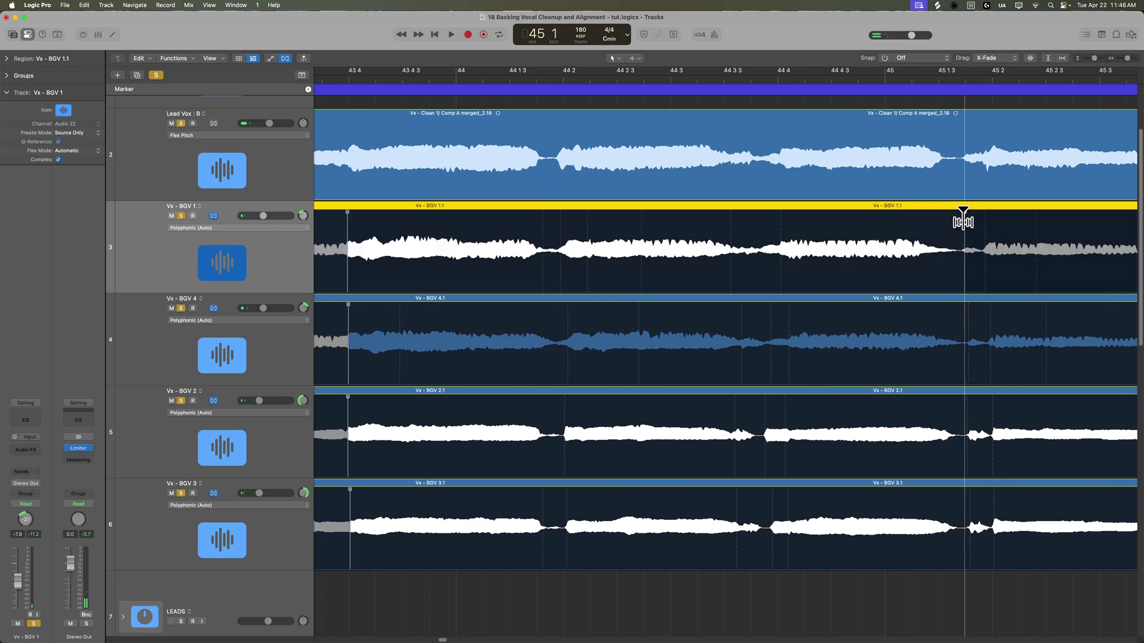
click(966, 318)
drag(966, 319, 965, 321)
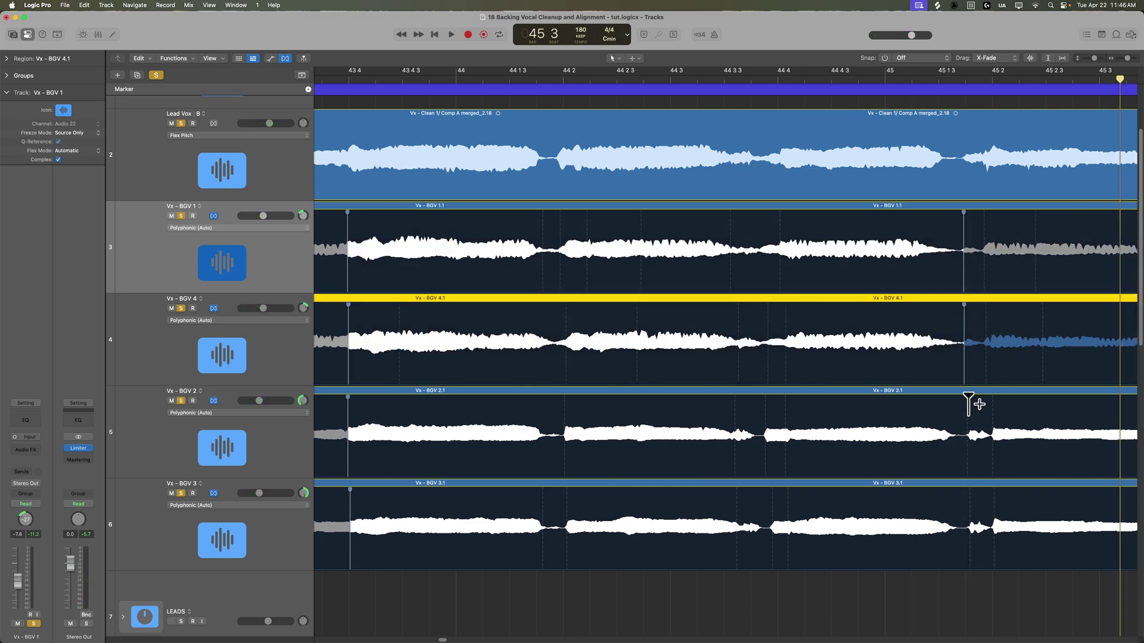
drag(968, 403, 963, 401)
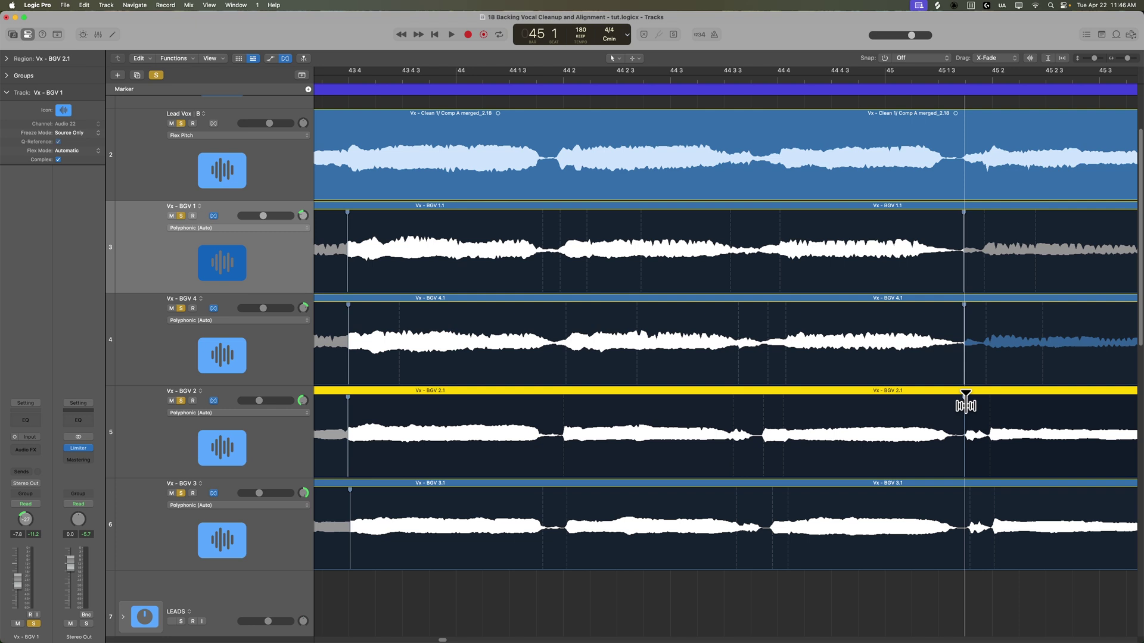
click(969, 497)
drag(969, 497, 964, 496)
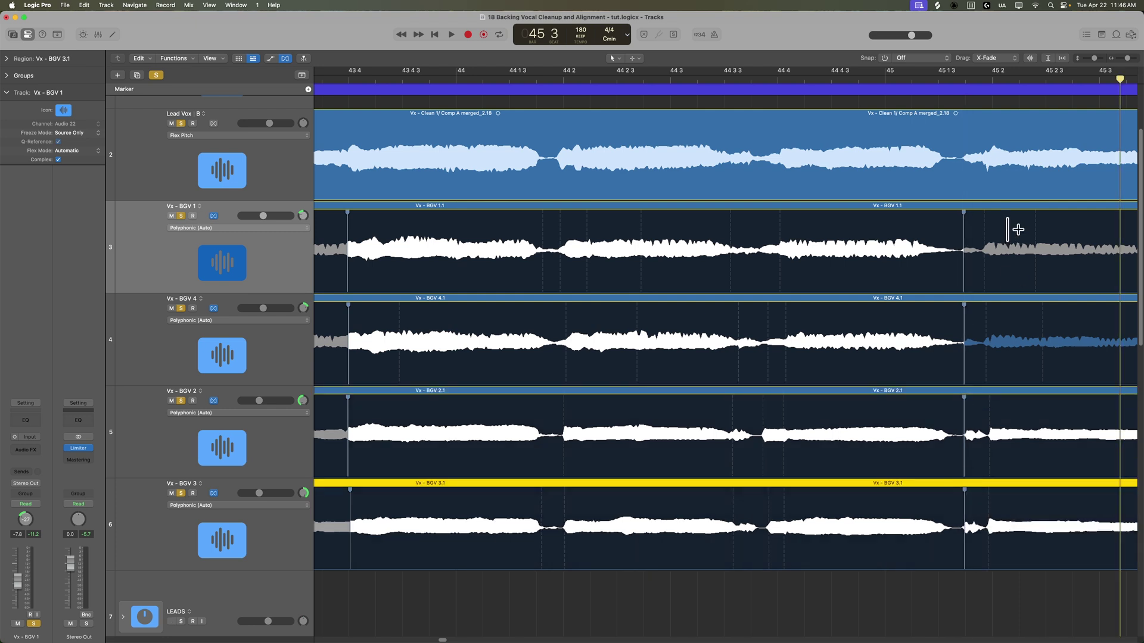
Add flex markers just before 45 2 on all four BGV tracks, aligned with the lead's syllable onset
click(984, 223)
click(986, 313)
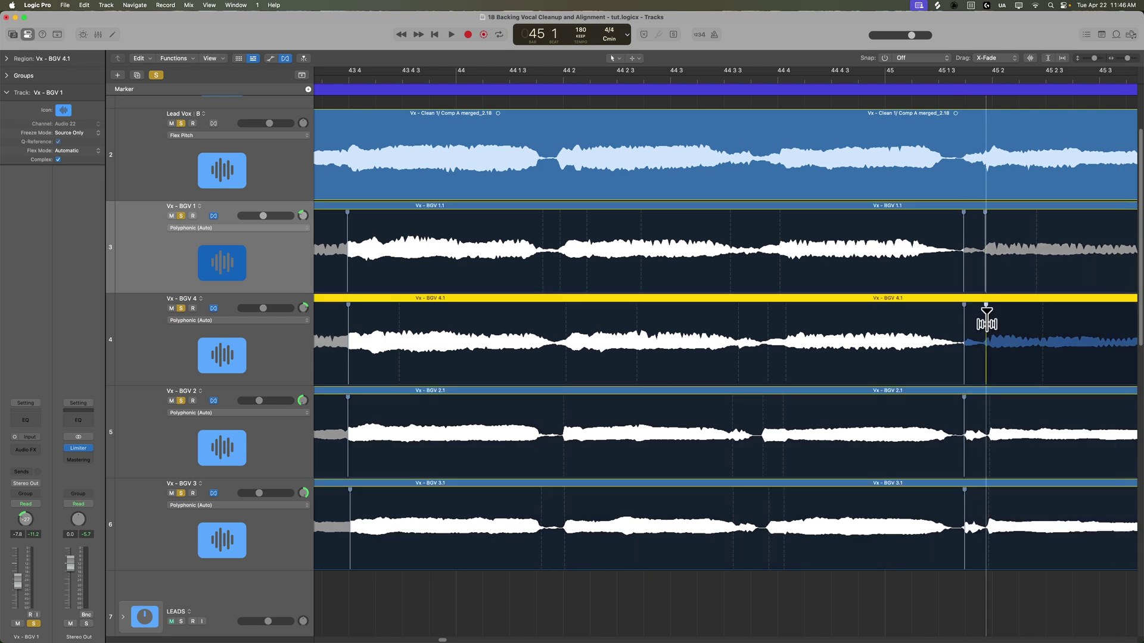
click(986, 408)
click(986, 497)
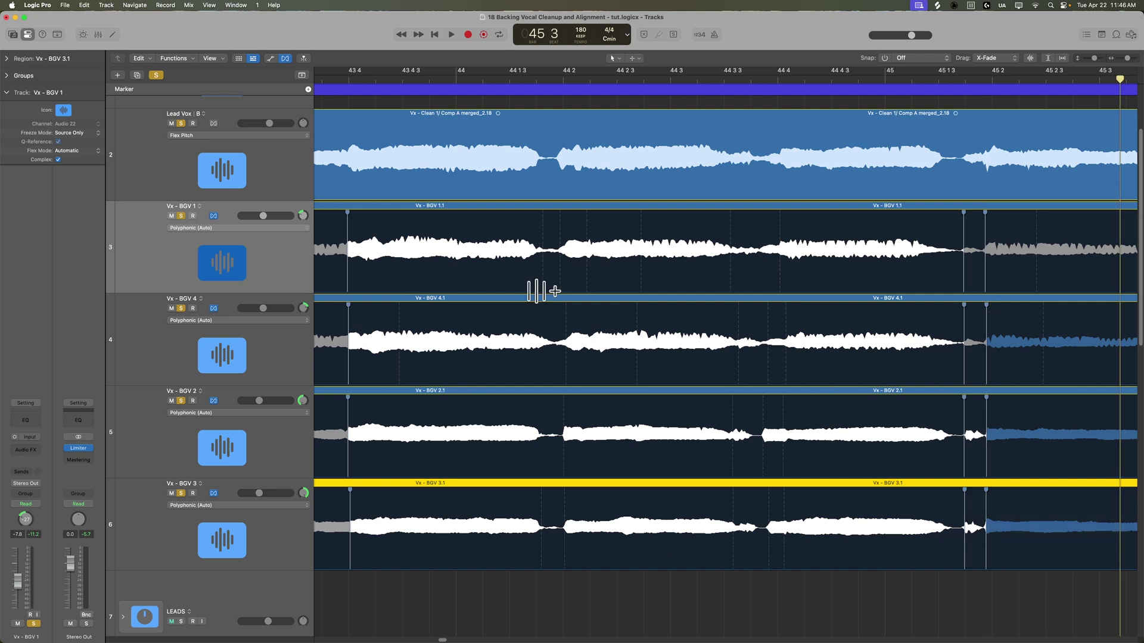
Align flex markers just before 44 2 on BGV 4, 2 and 3 to the lead's onset
click(563, 321)
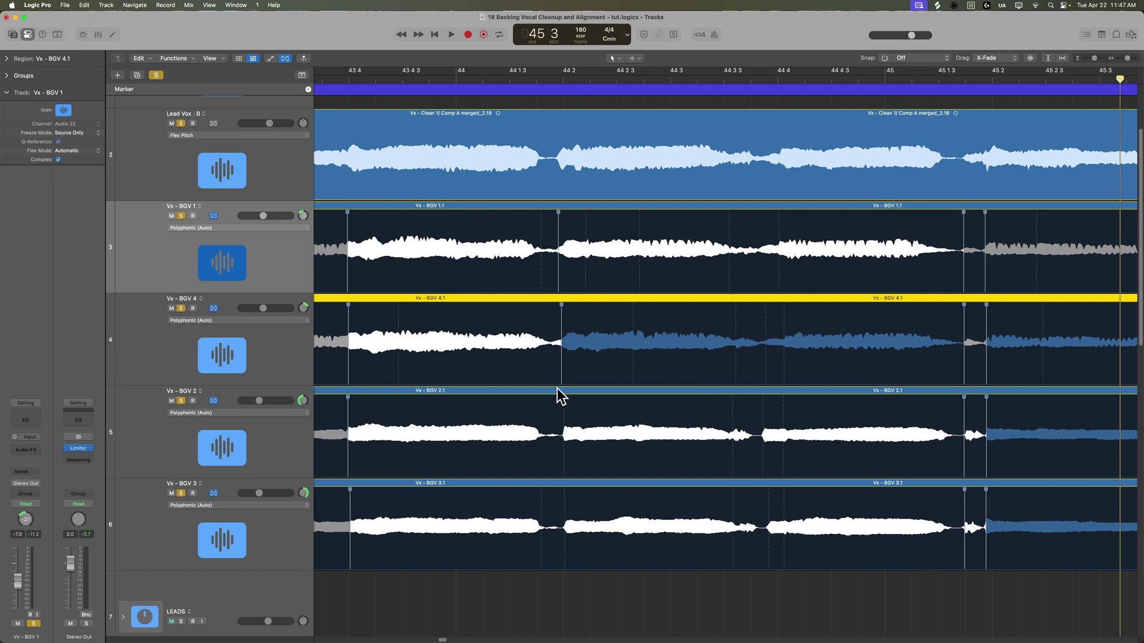
drag(566, 410, 562, 410)
drag(565, 501, 560, 502)
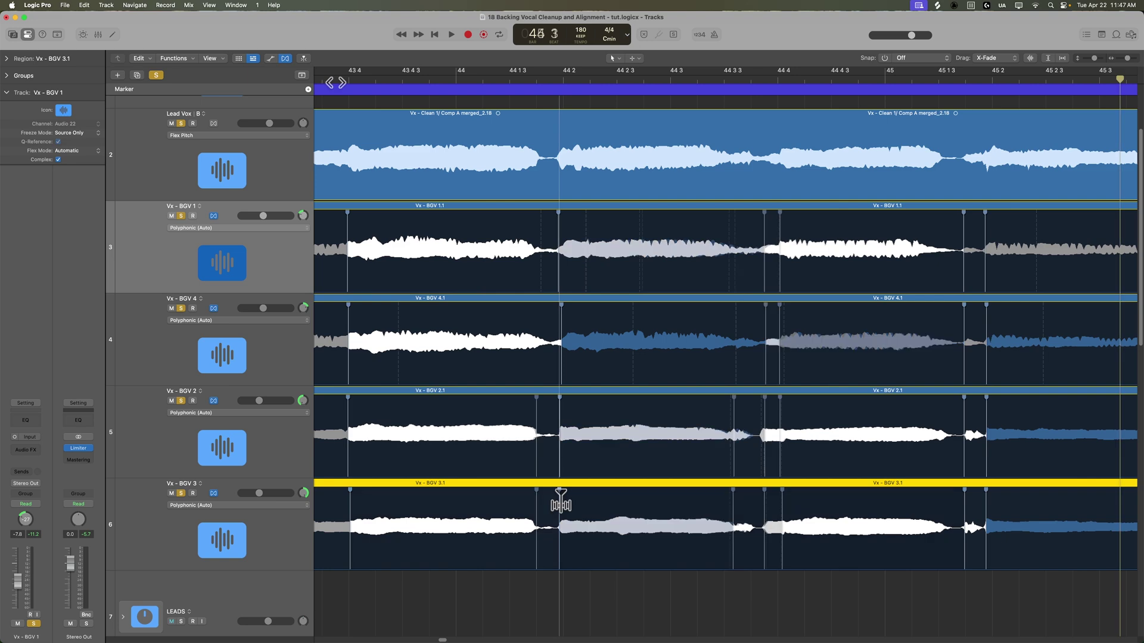
Play back from before 44 2 into bar 45 to check the backing vocals' timing against the lead
double_click(336, 83)
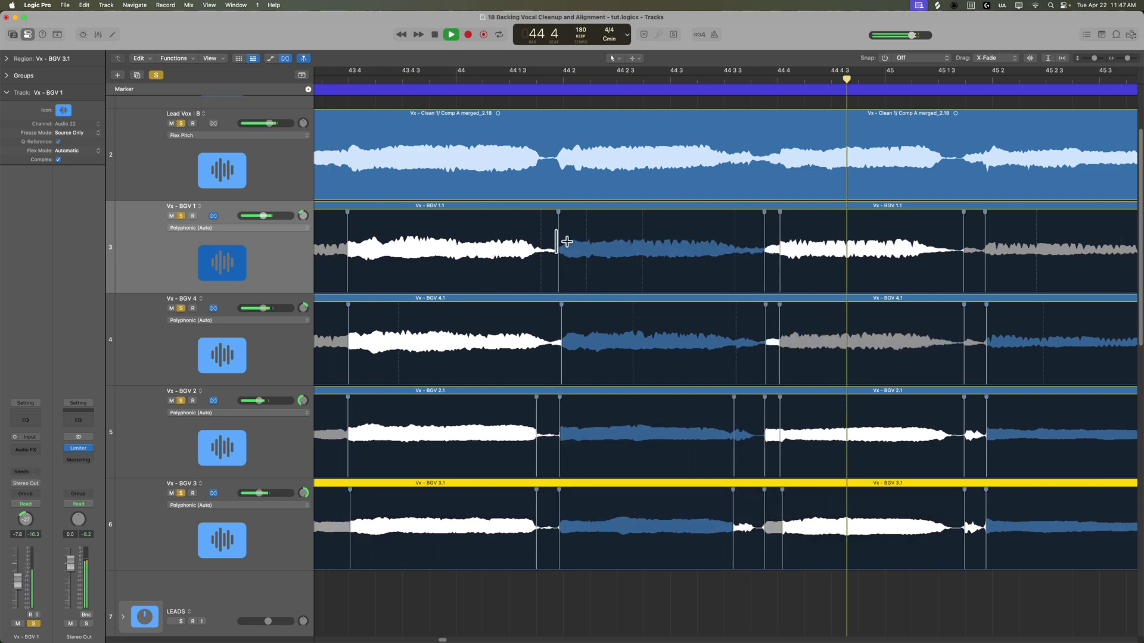
key(space)
scroll(560, 178, left, 10)
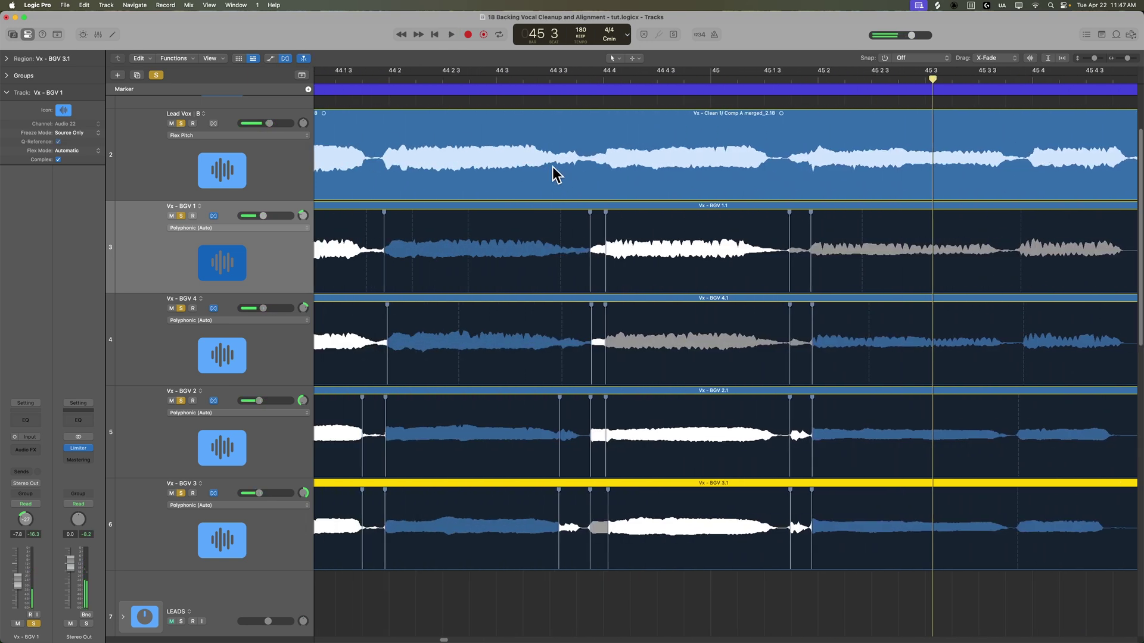
double_click(371, 77)
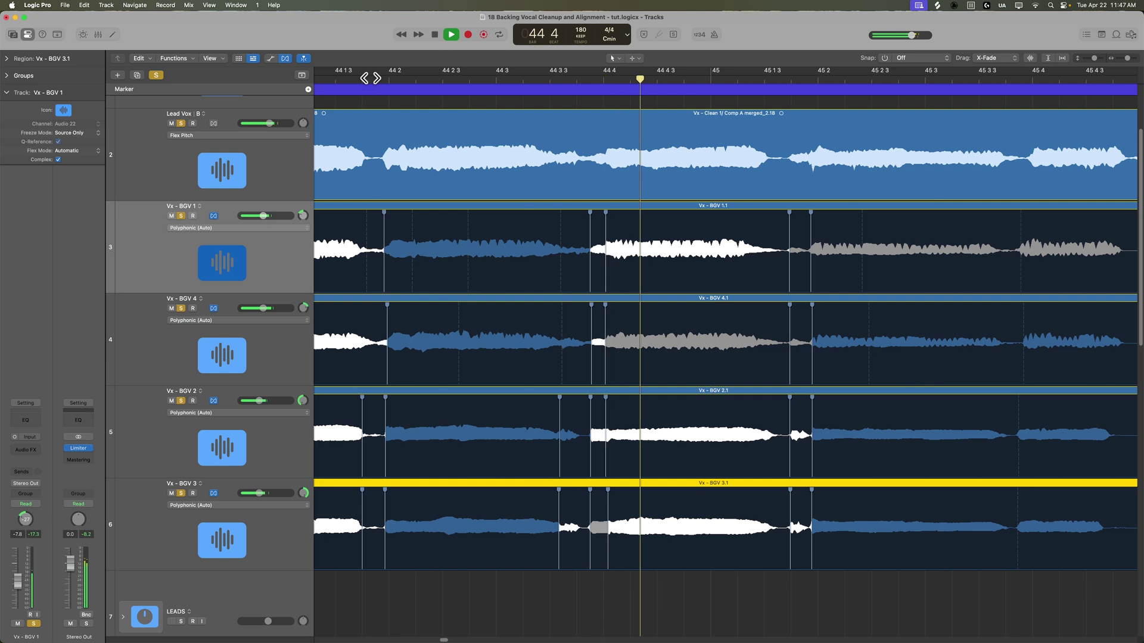
key(space)
Move the flex markers just before 44 4 slightly earlier on BGV 1, 4, 2 and 3 to match the lead's onset
drag(589, 230, 583, 233)
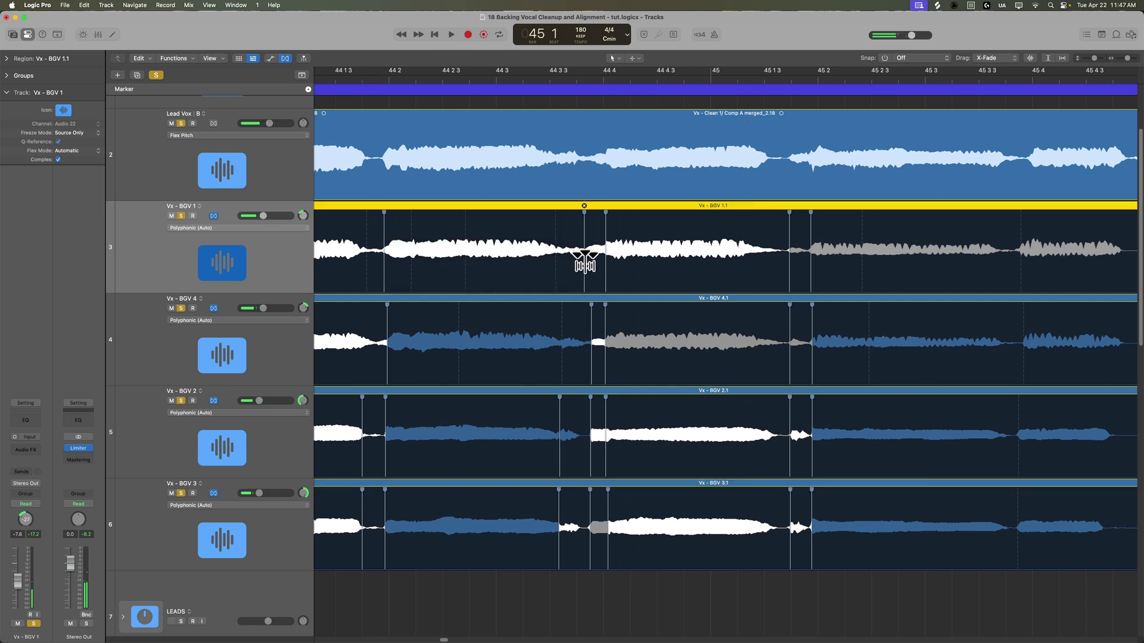
drag(591, 326, 585, 325)
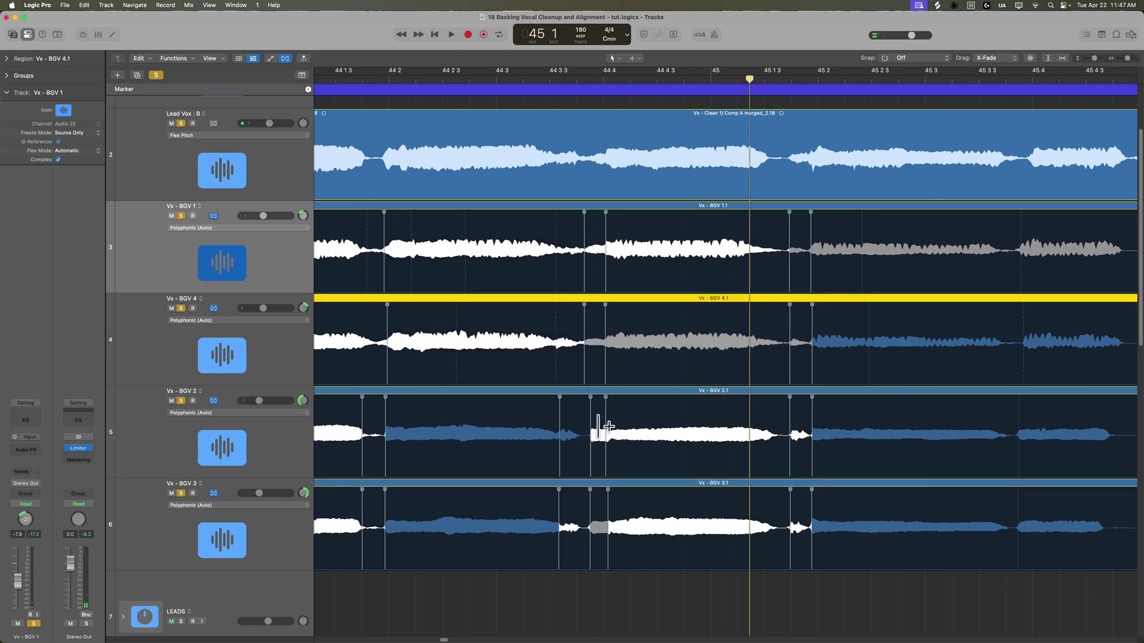
click(597, 426)
drag(590, 403, 584, 417)
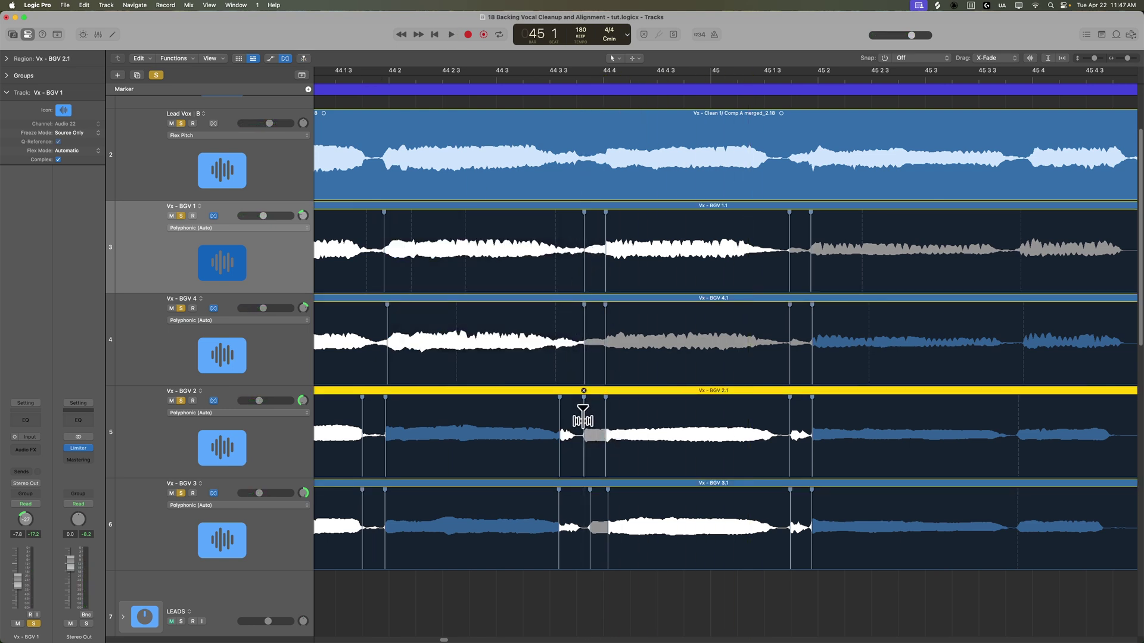
click(594, 509)
drag(590, 510, 583, 512)
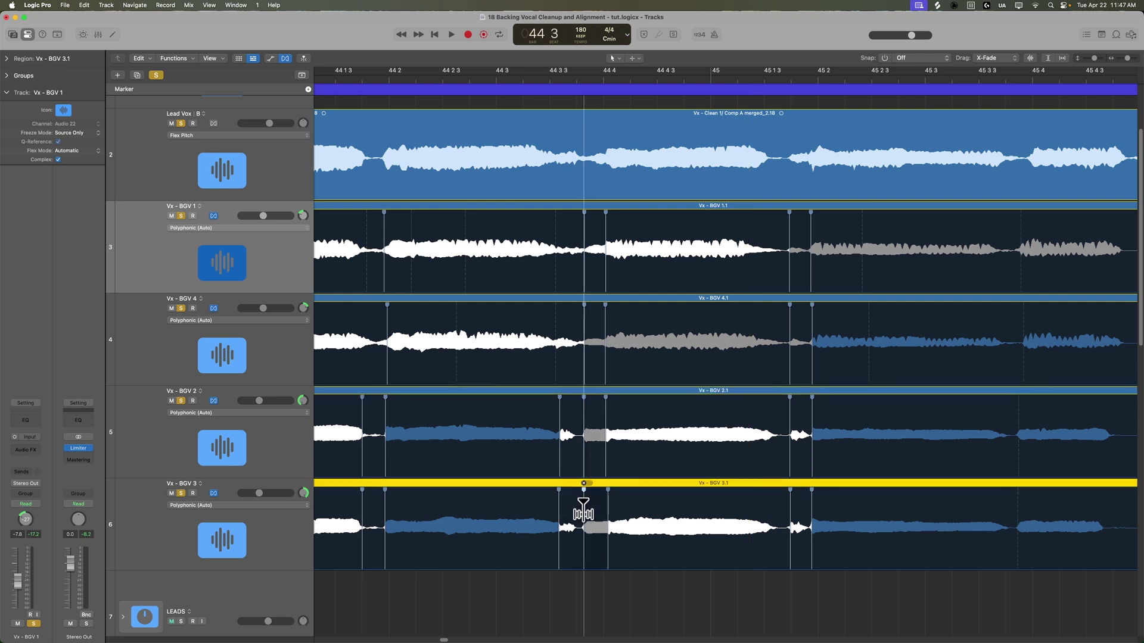
Play back from 44 1 3 to the end of bar 45 to check the adjusted phrase
click(602, 76)
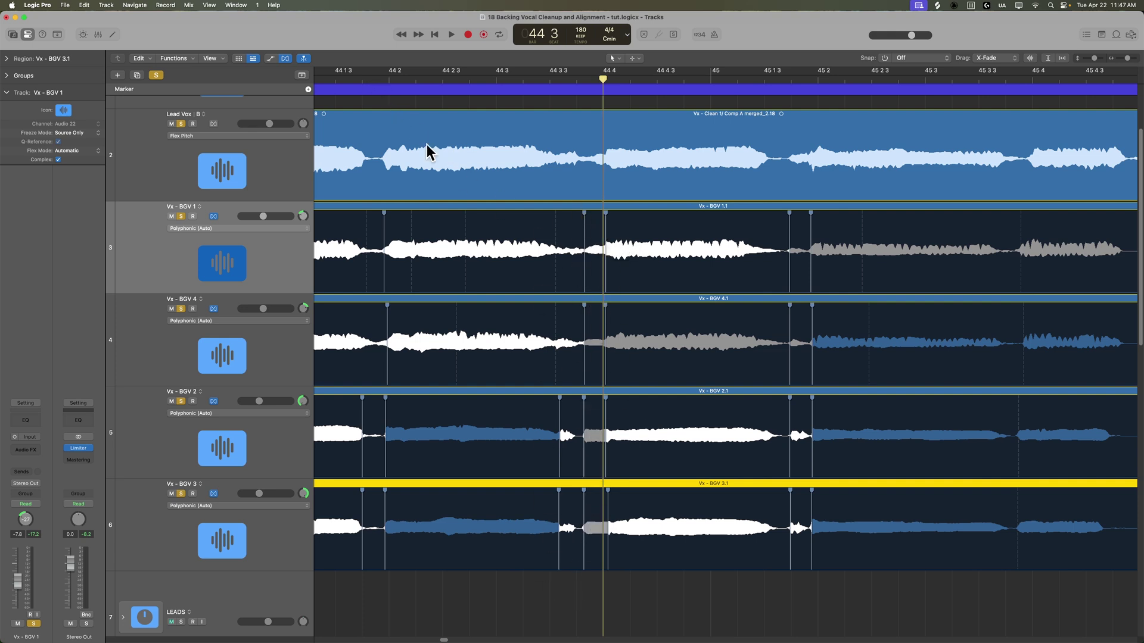
click(354, 77)
key(space)
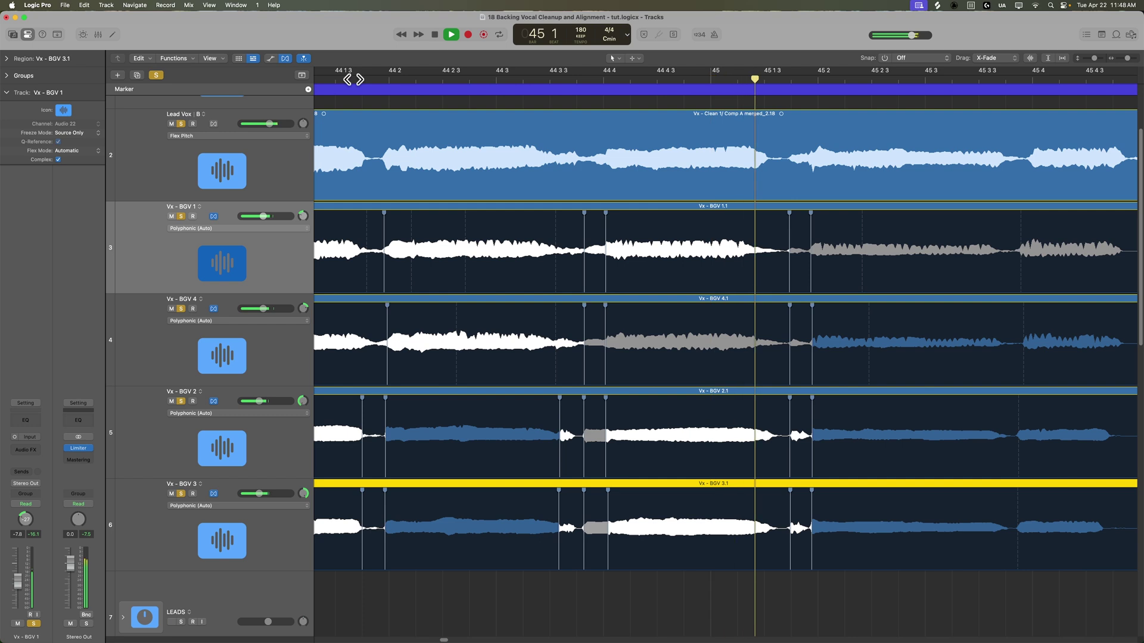
key(space)
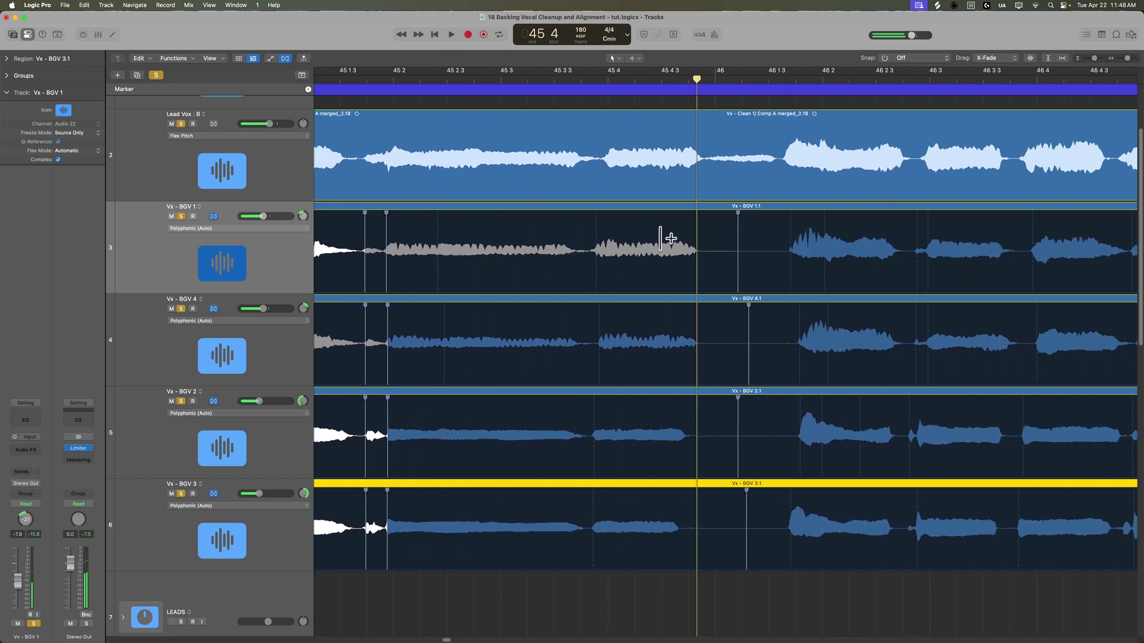
Align flex markers just before 45 4 on the BGV tracks to the lead's syllable onset and play back from 45 1 3
drag(596, 217, 607, 225)
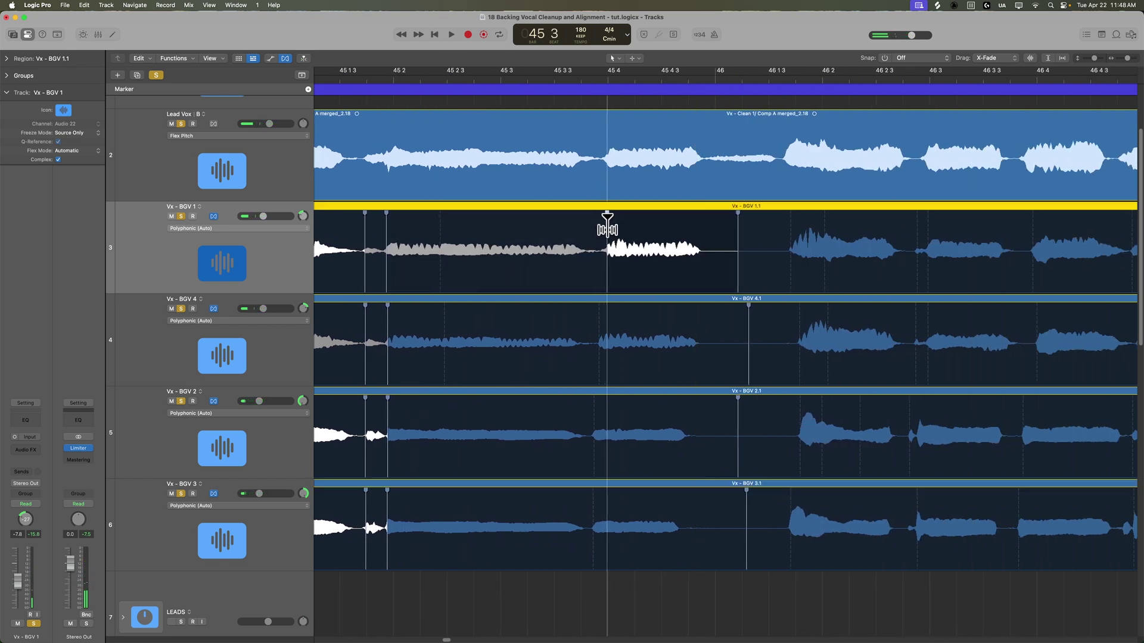
click(602, 307)
drag(601, 314, 609, 314)
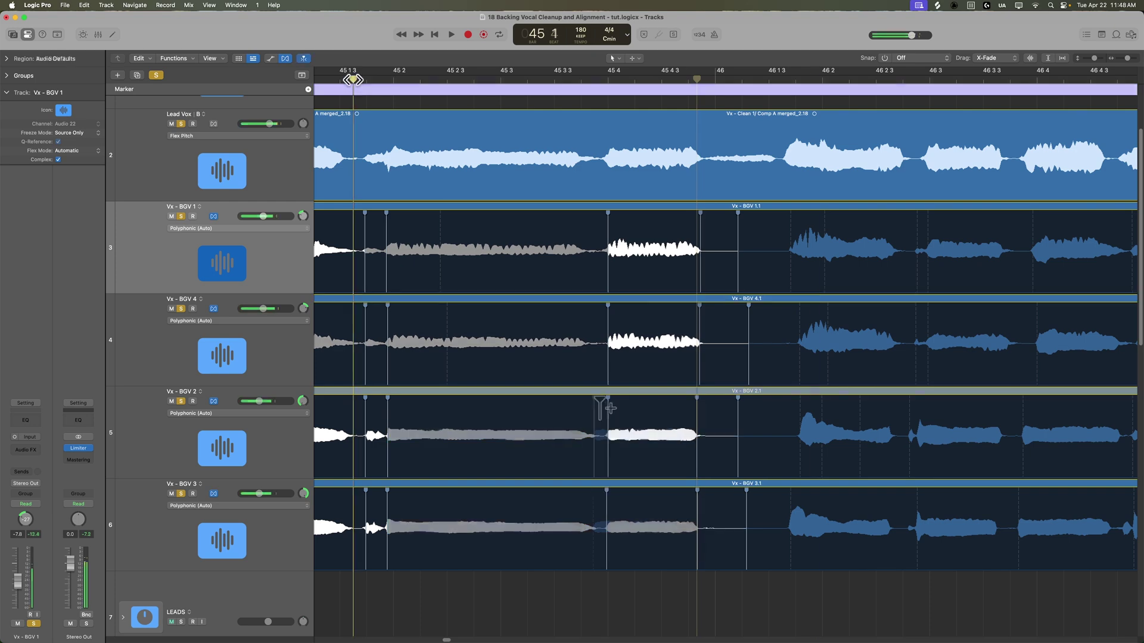
key(space)
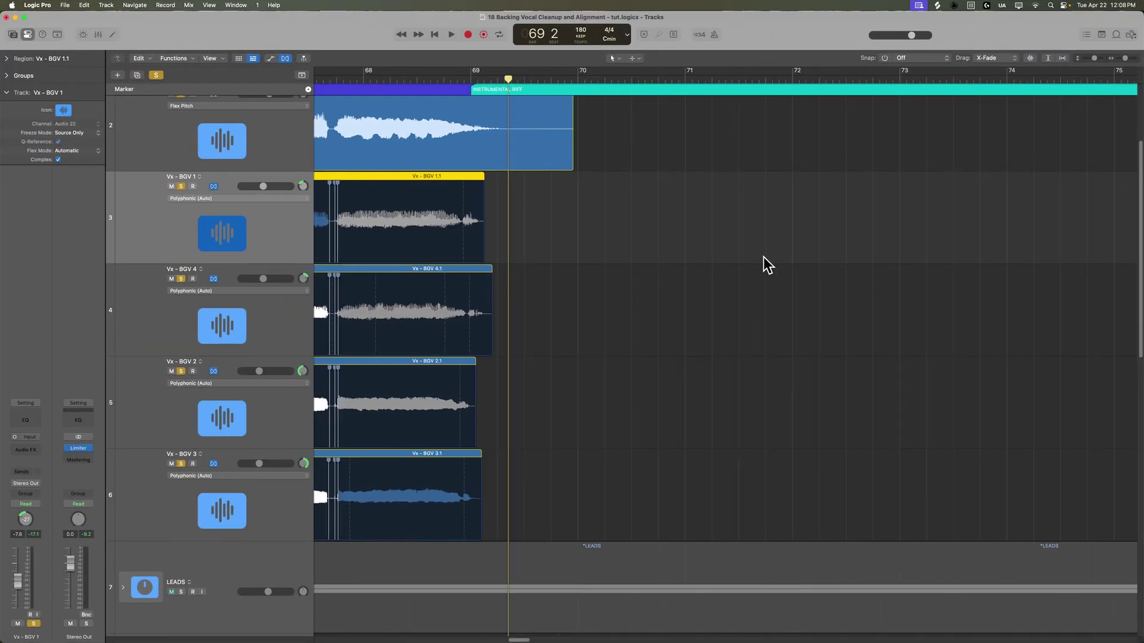
Review the flex-aligned backing vocals from bar 52 through the end of the chorus at bar 69
scroll(774, 298, left, 3)
scroll(793, 331, left, 15)
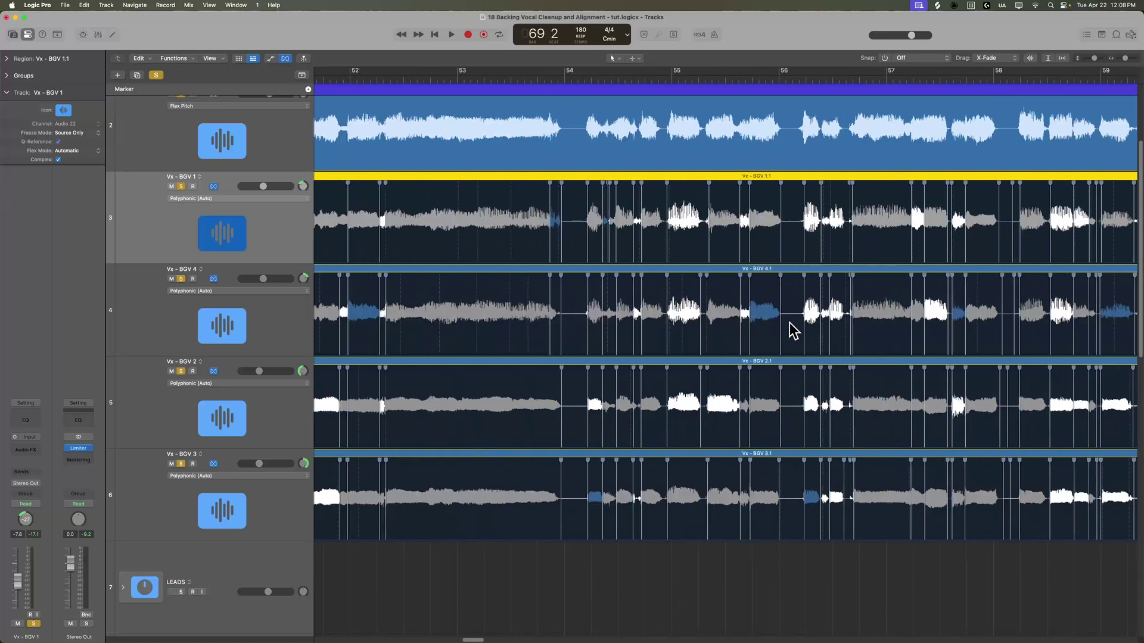
scroll(792, 330, right, 15)
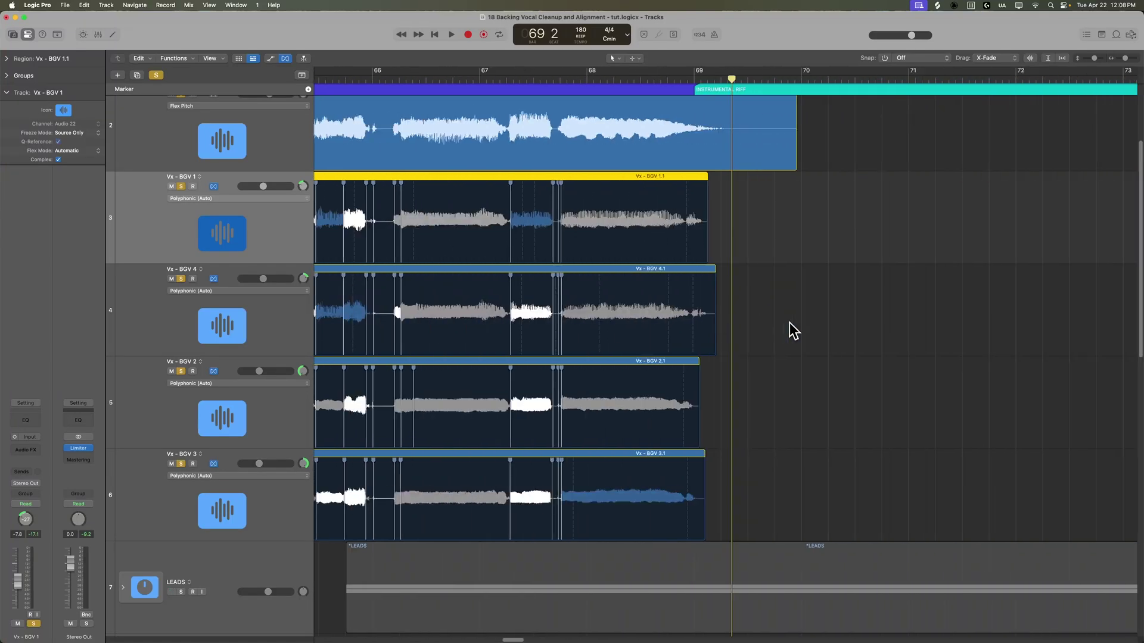
Try to shift BGV 1's final syllable near bar 69 with a flex marker inside the existing region
click(737, 197)
key(super+Right)
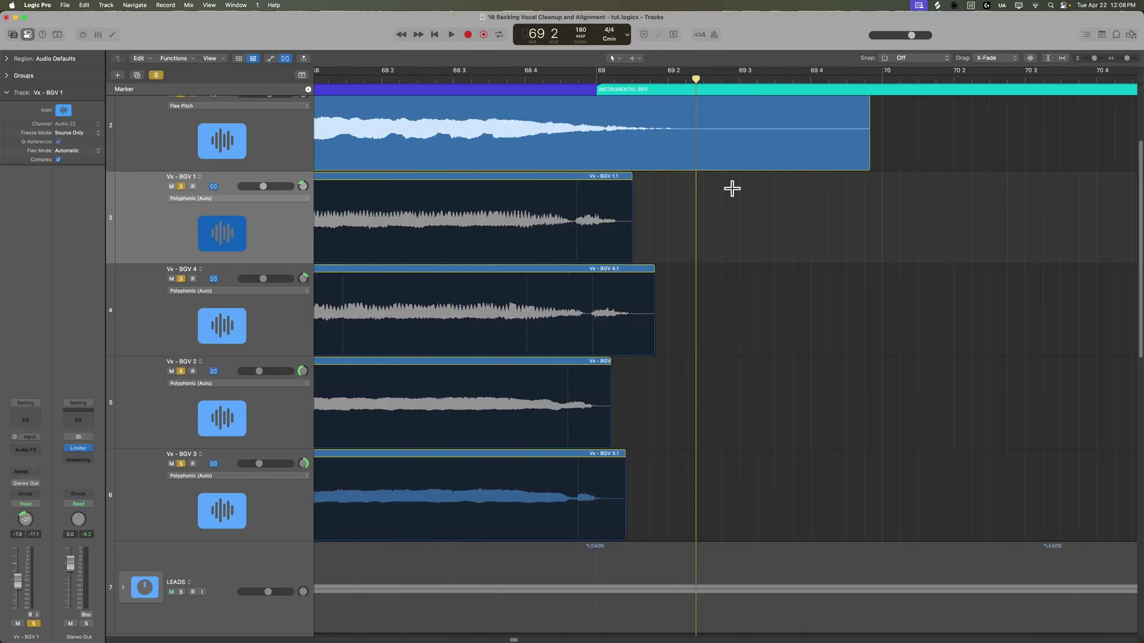
scroll(765, 236, left, 3)
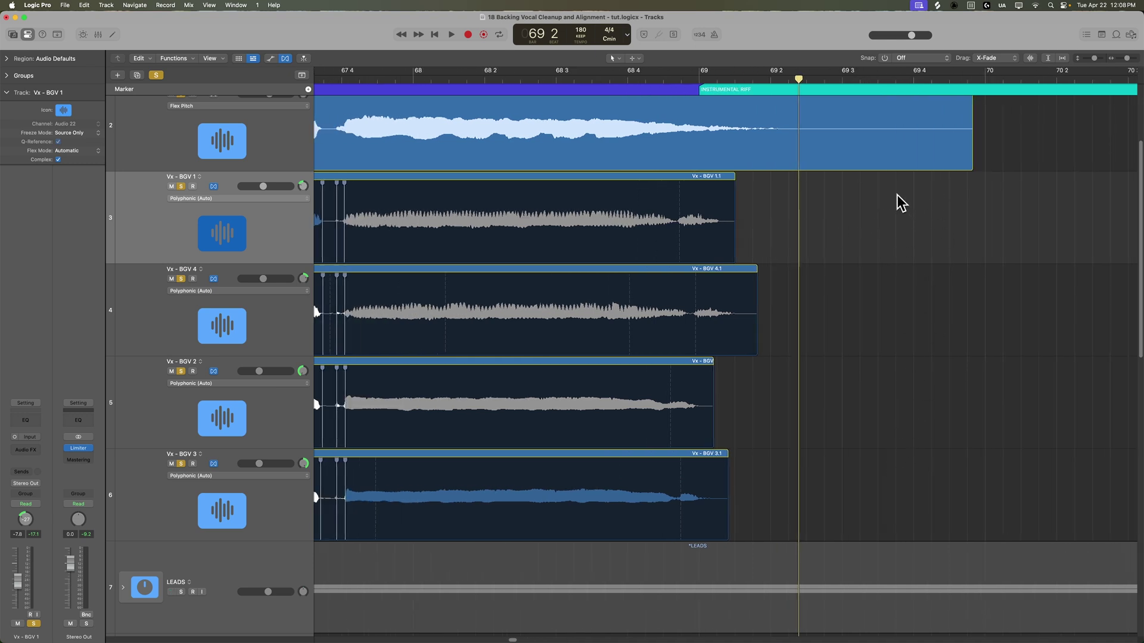
scroll(887, 226, left, 3)
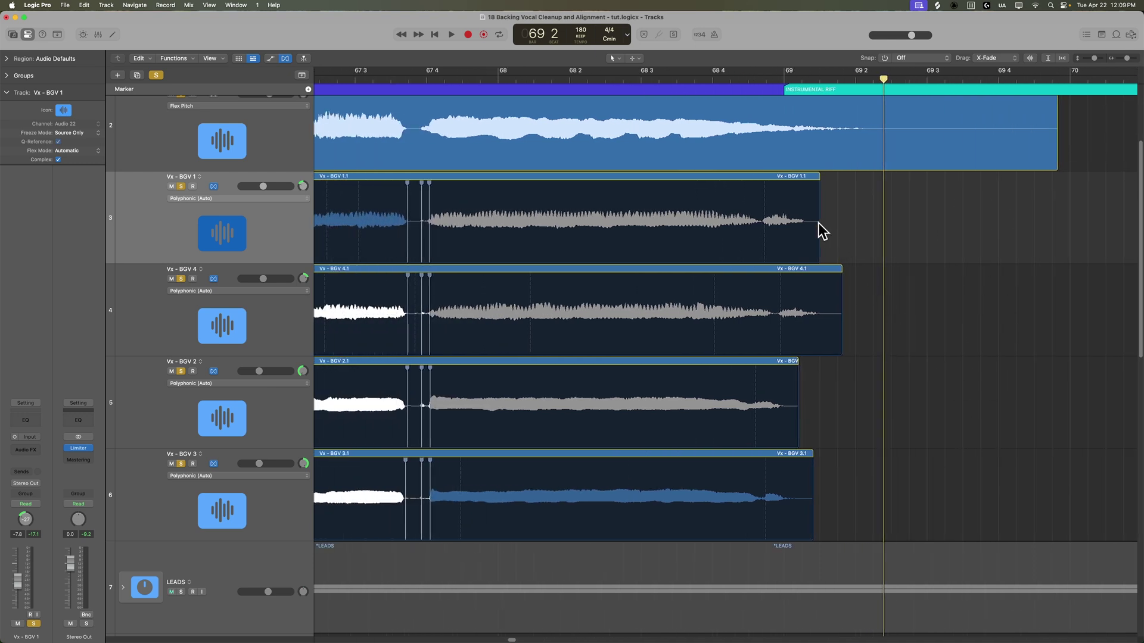
click(791, 197)
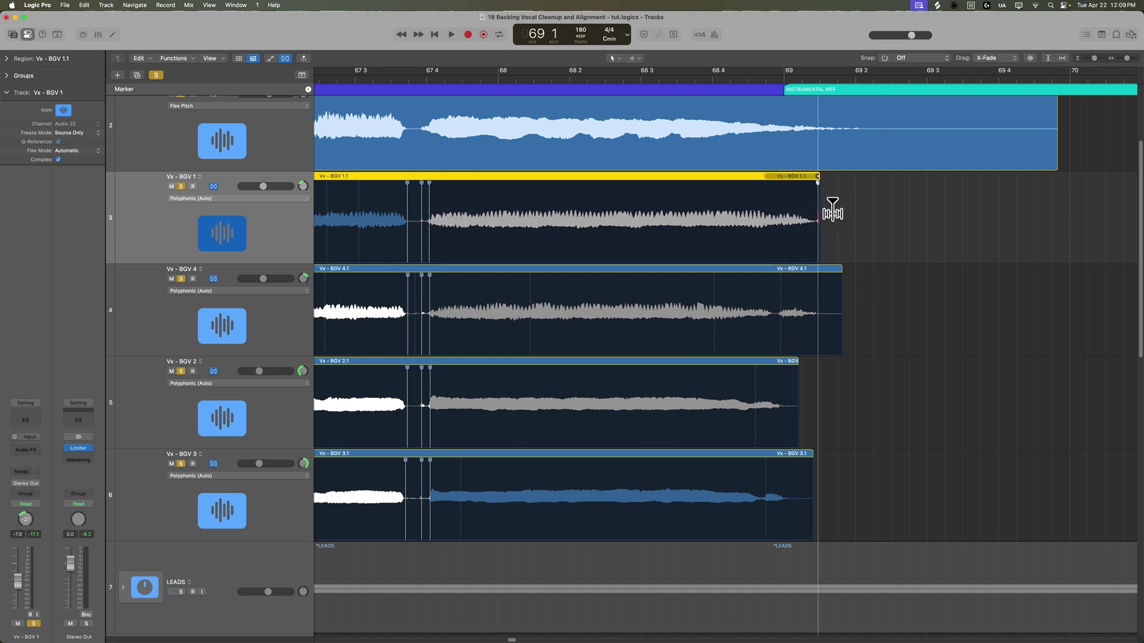
mouse_move(791, 193)
mouse_down()
mouse_move(742, 192)
mouse_move(865, 201)
mouse_move(763, 187)
mouse_move(855, 208)
mouse_move(760, 197)
mouse_up()
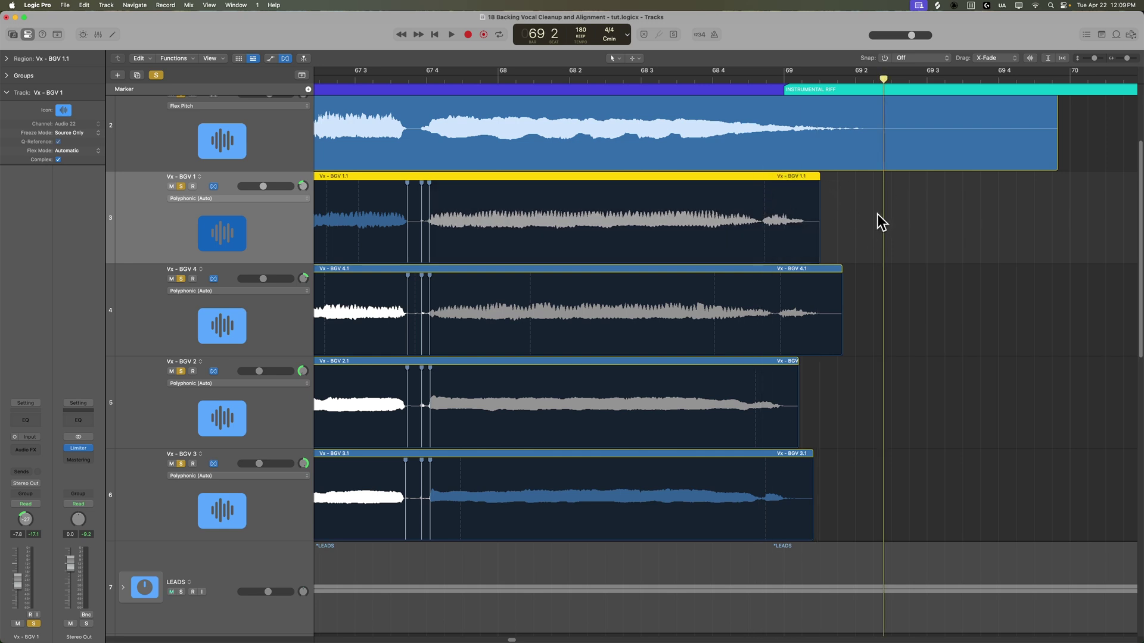
Split all four BGV regions in the silence just before 67 4 to separate the final phrase
drag(938, 212, 414, 485)
click(477, 173)
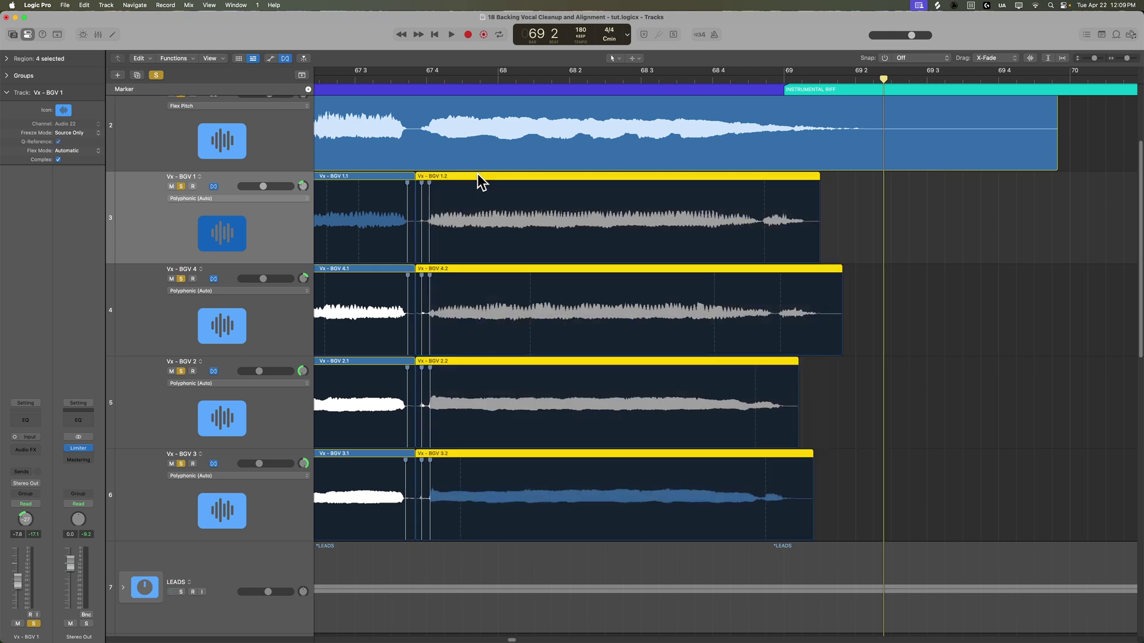
click(978, 257)
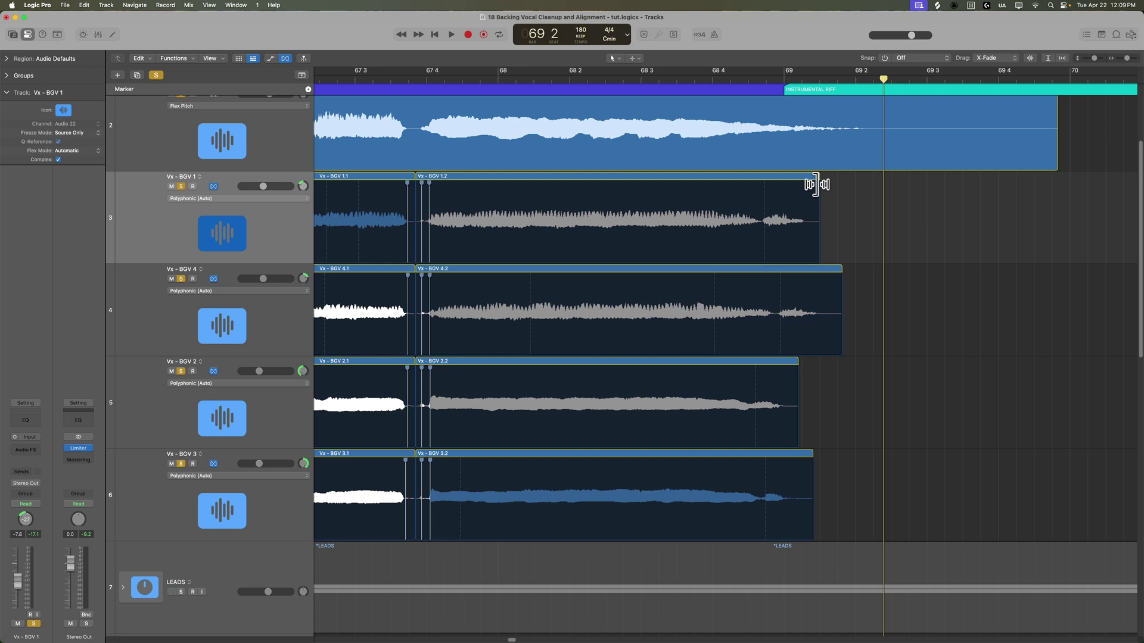
Time-stretch the ends of the final-phrase regions on BGV 1, 4, 2 and 3 out to about 69 2
drag(815, 184, 855, 181)
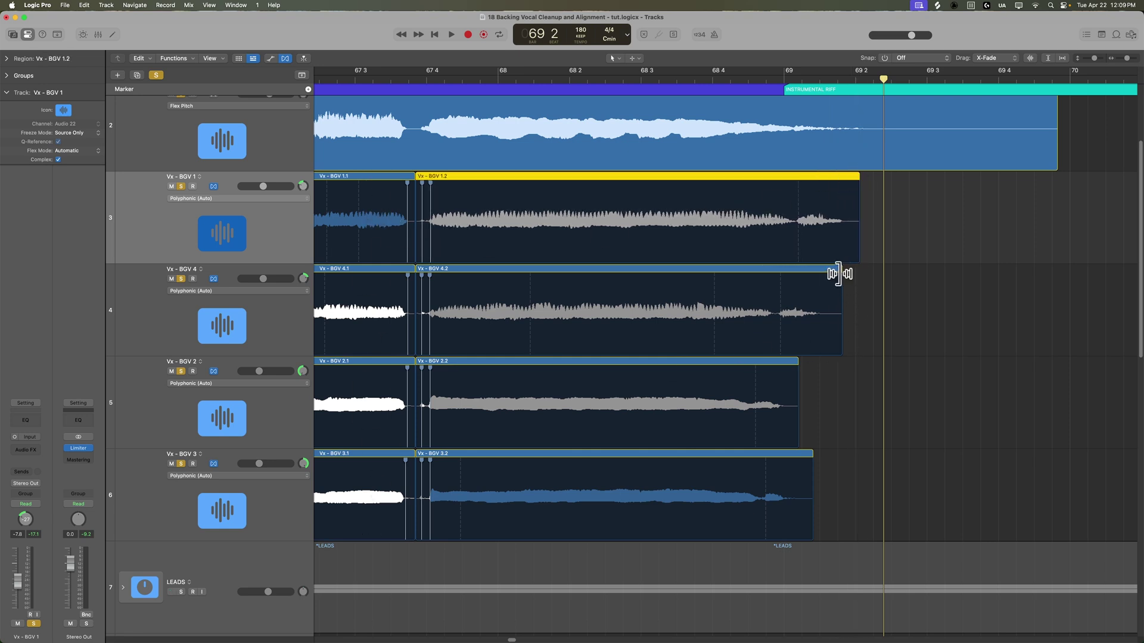
drag(838, 274, 857, 274)
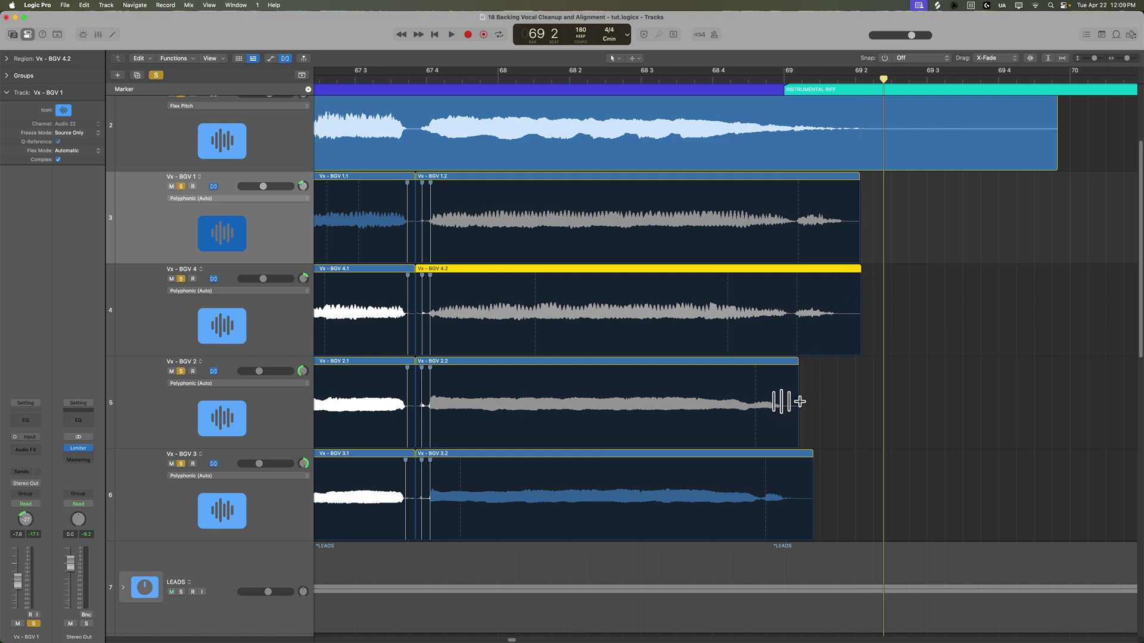
drag(836, 367, 851, 359)
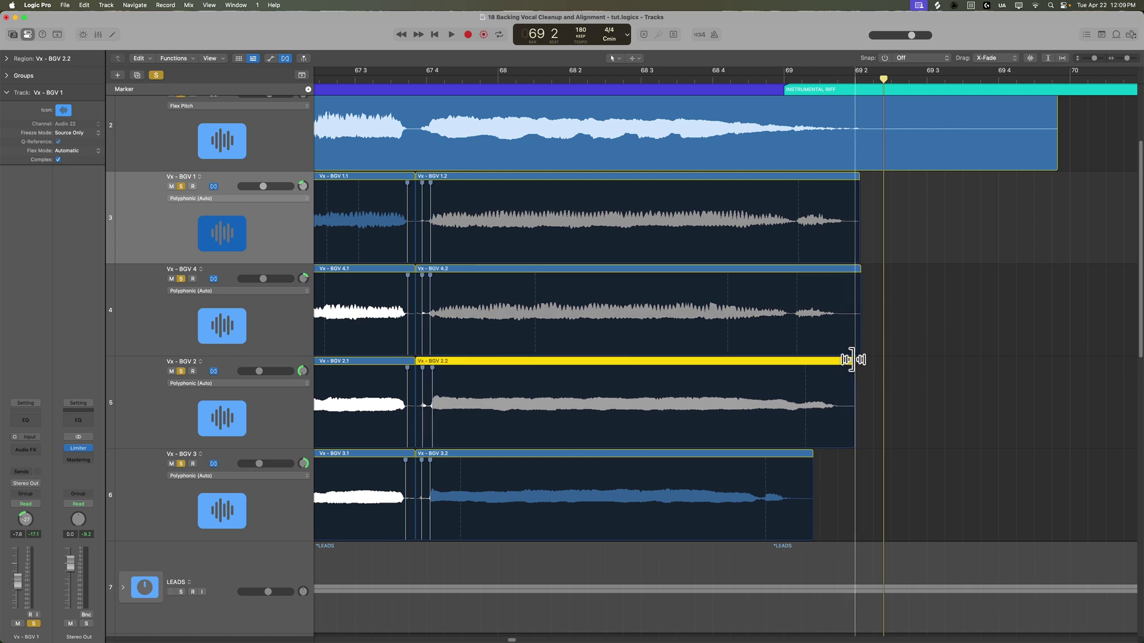
drag(811, 452, 851, 450)
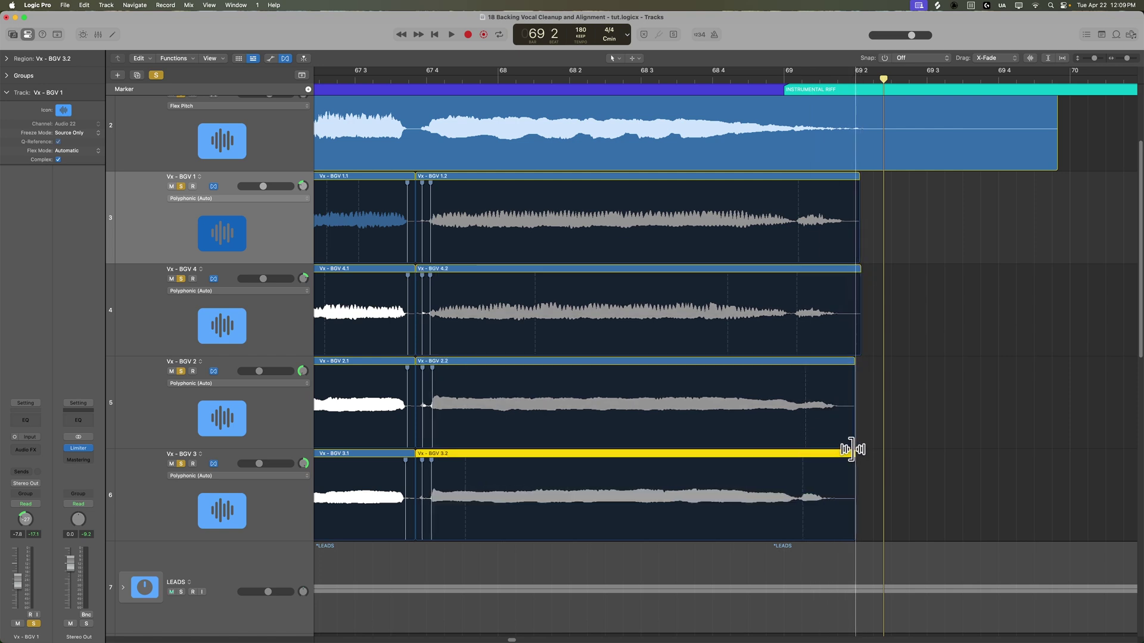
Place flex markers just after bar 69 on all four BGV tracks to line up their final syllable
click(798, 192)
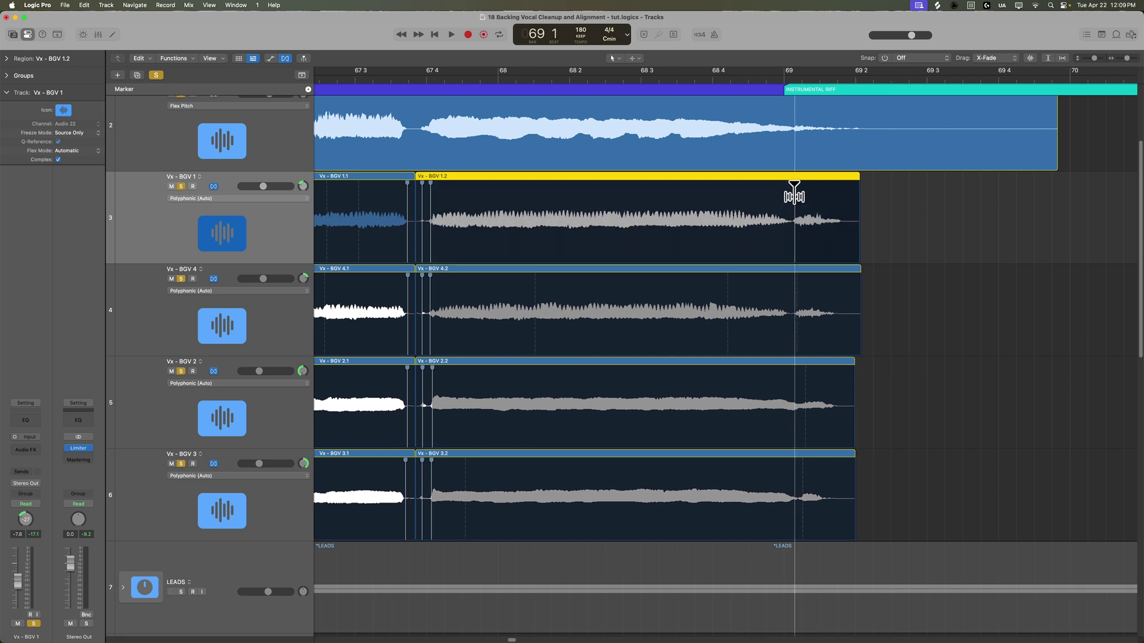
click(808, 285)
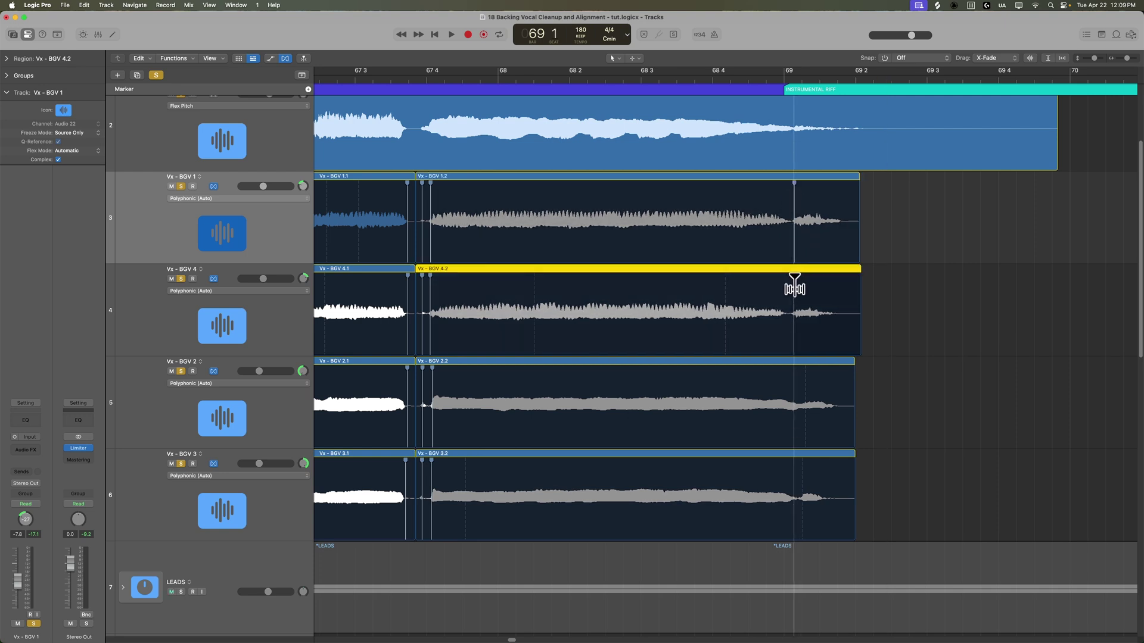
click(805, 376)
drag(803, 377, 794, 380)
drag(794, 476, 839, 471)
Play back the final phrase from before 67 3 and add fade-outs to the ends of the four BGV regions
double_click(340, 79)
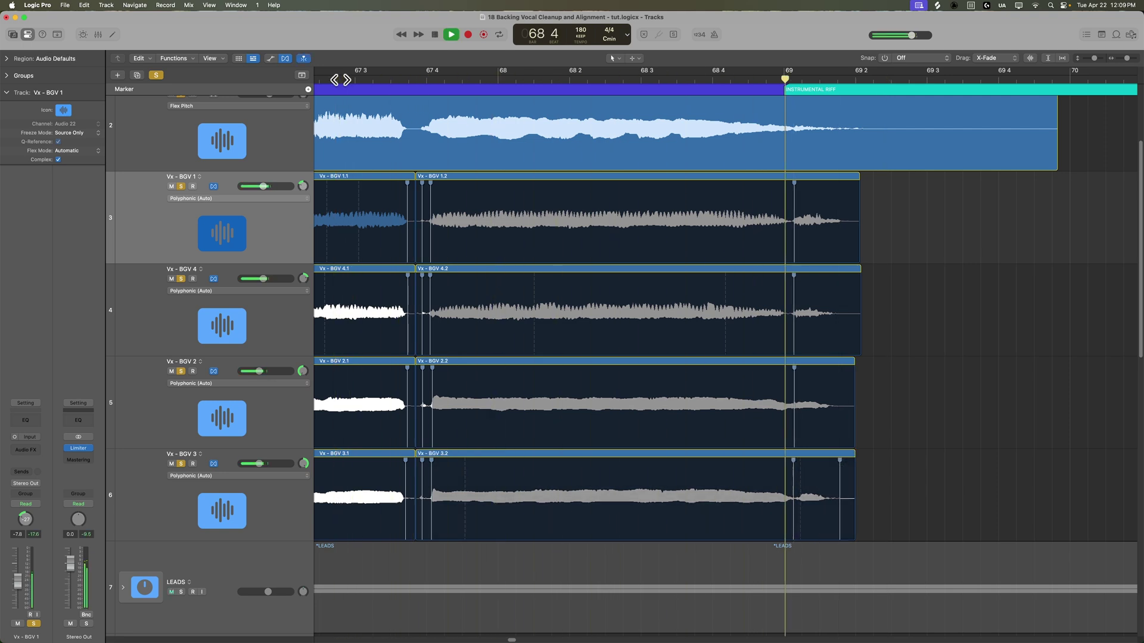
drag(958, 212, 843, 493)
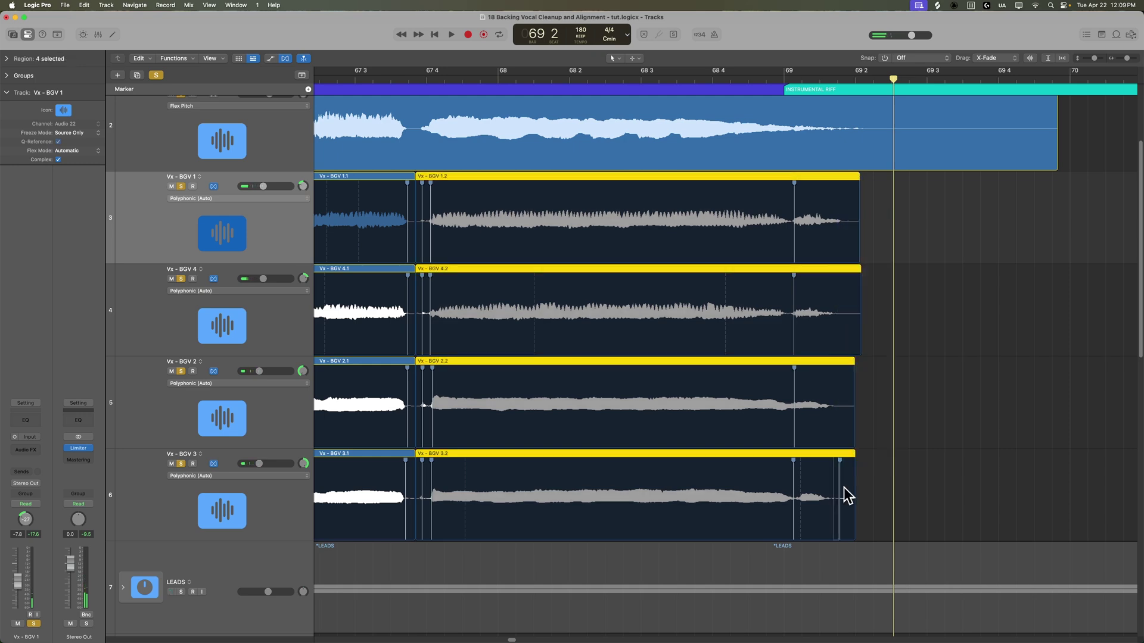
click(938, 491)
Crossfade the split just before 67 4 between the two adjoining regions on all four BGV tracks
key(super+Left)
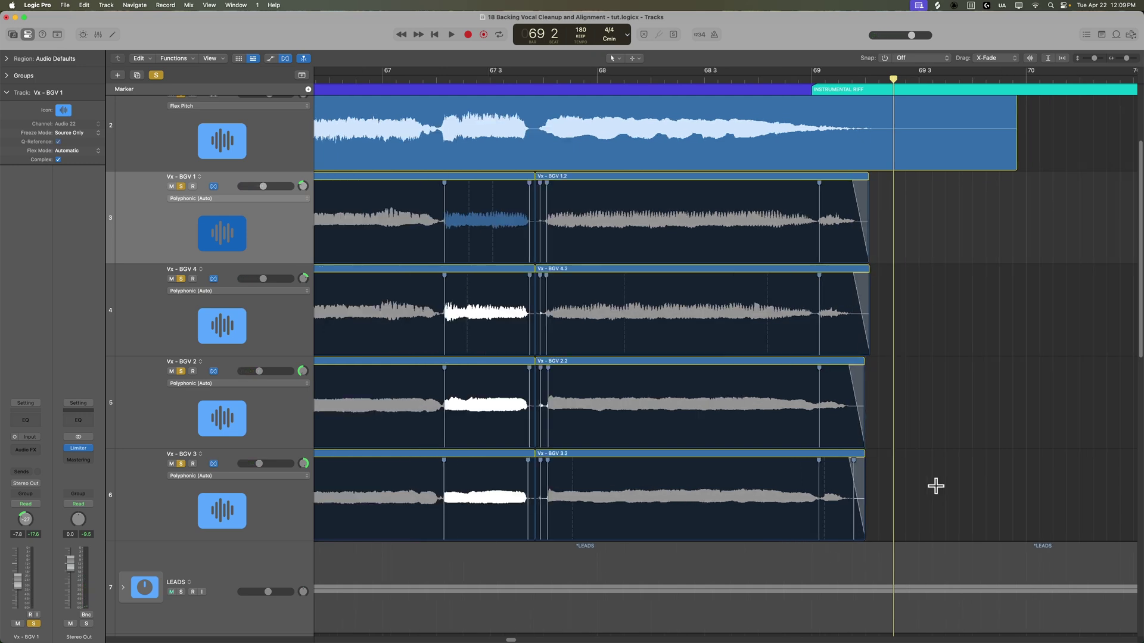
key(super+Right)
key(super+Right)
scroll(943, 494, left, 12)
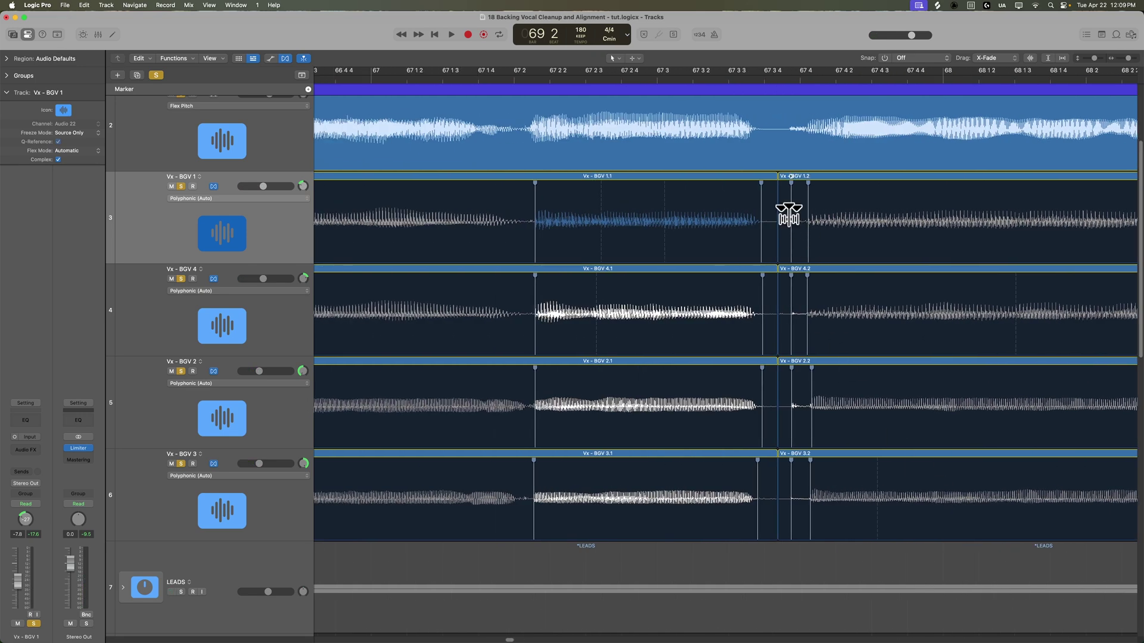
key(super+z)
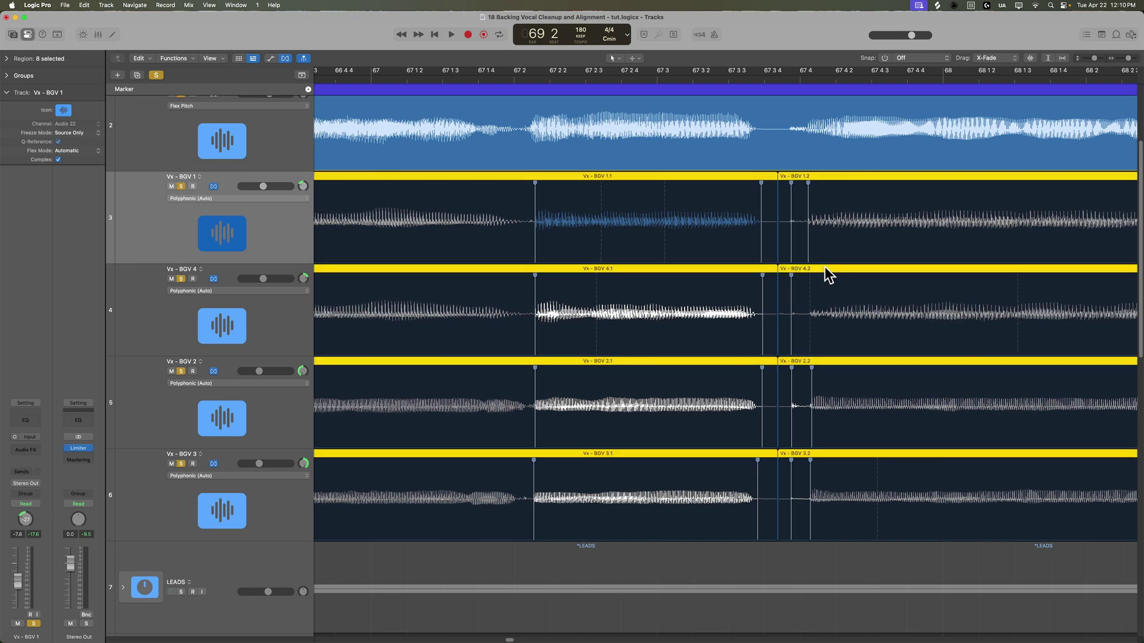
drag(771, 218, 784, 214)
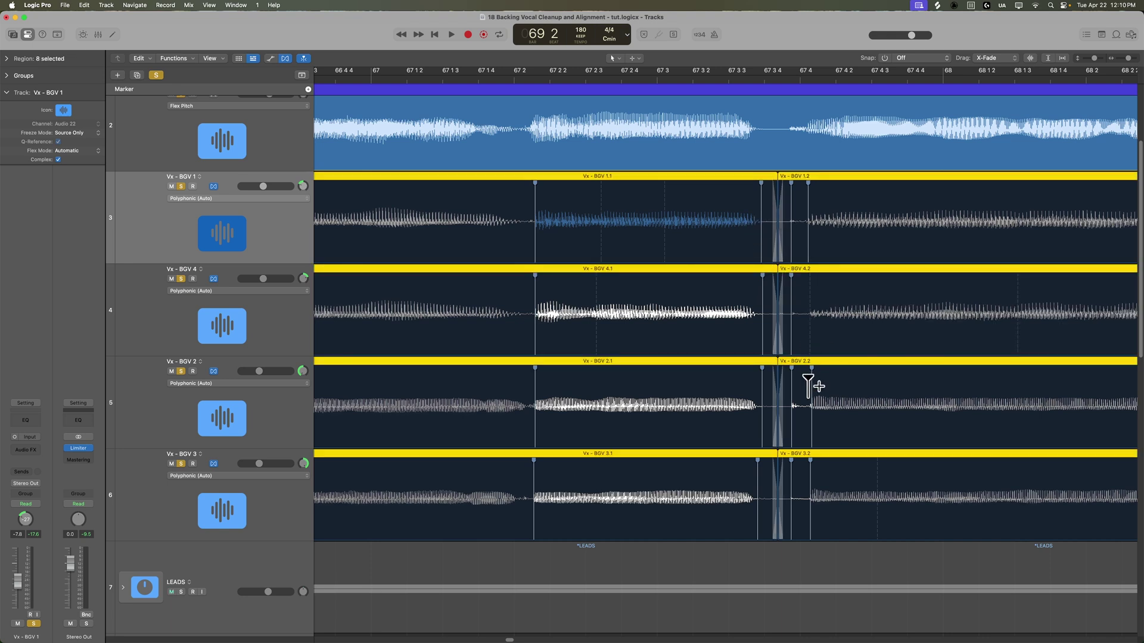
key(super+Left)
key(super+Left)
key(super+Left)
key(super+Left)
key(super+Left)
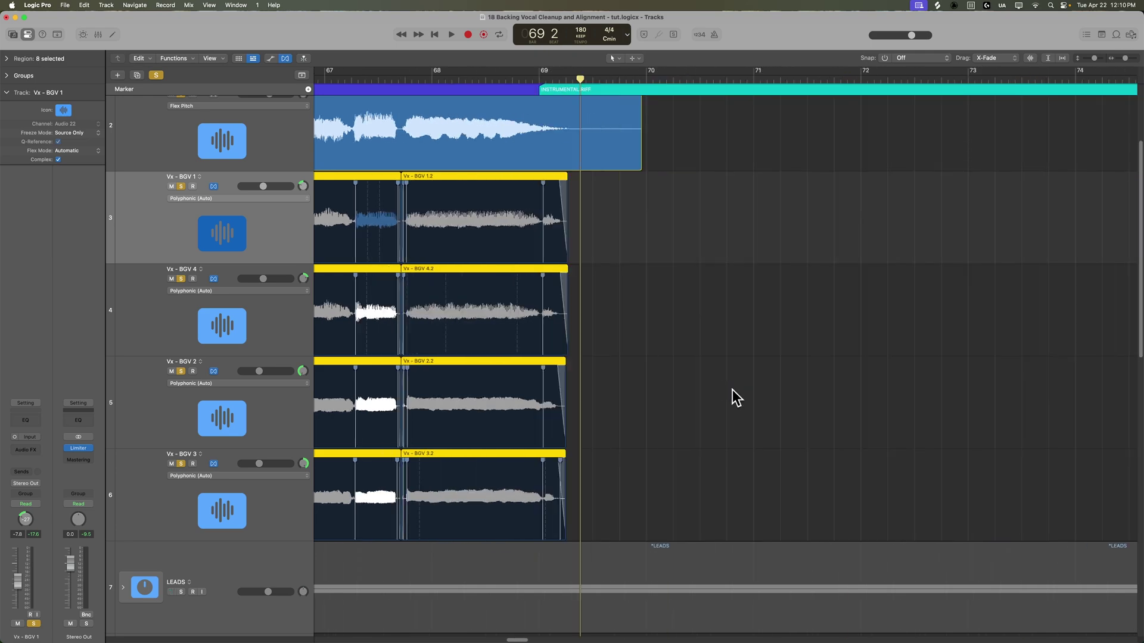
Play back the chorus from just before its first vocal entry at about 38 3
scroll(733, 397, left, 20)
scroll(732, 390, left, 18)
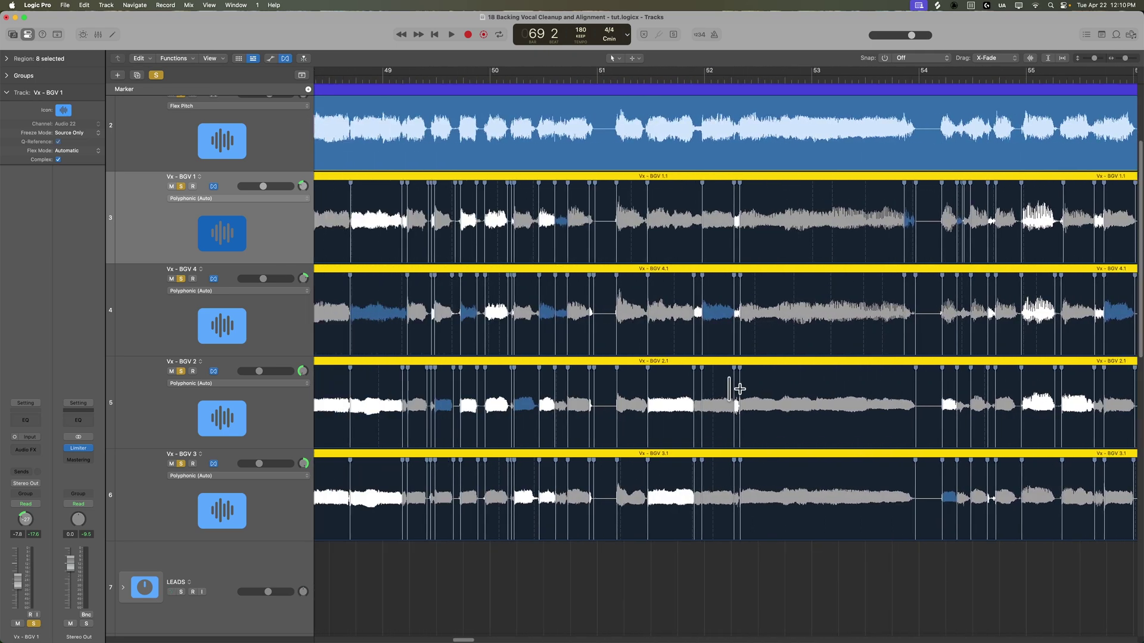
scroll(715, 391, up, 2)
scroll(610, 393, left, 15)
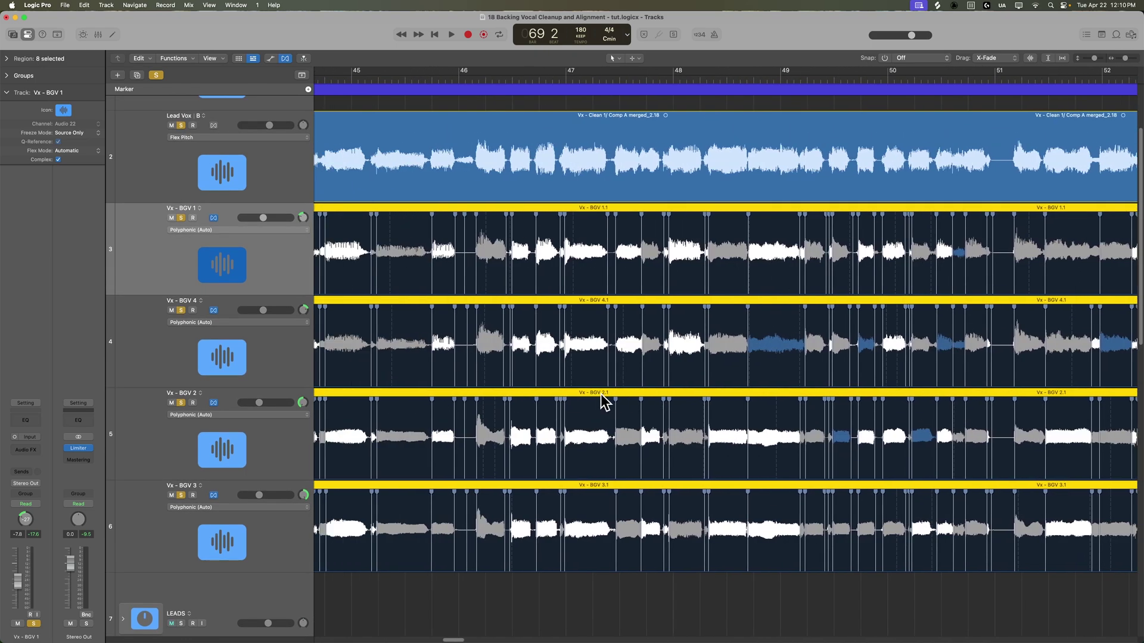
scroll(601, 394, left, 8)
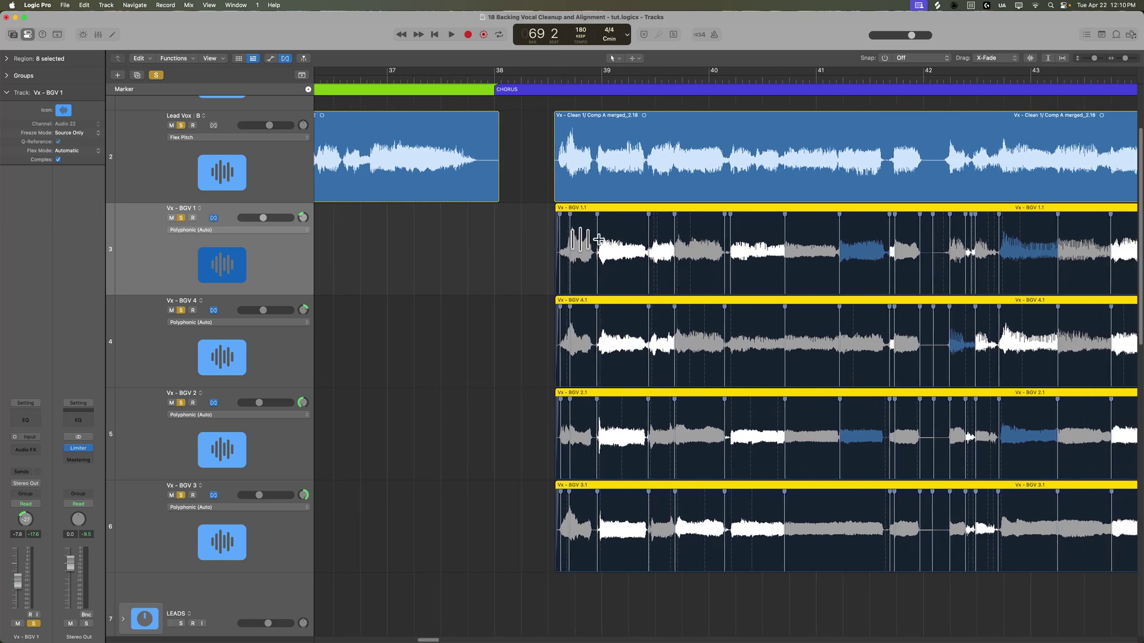
click(527, 231)
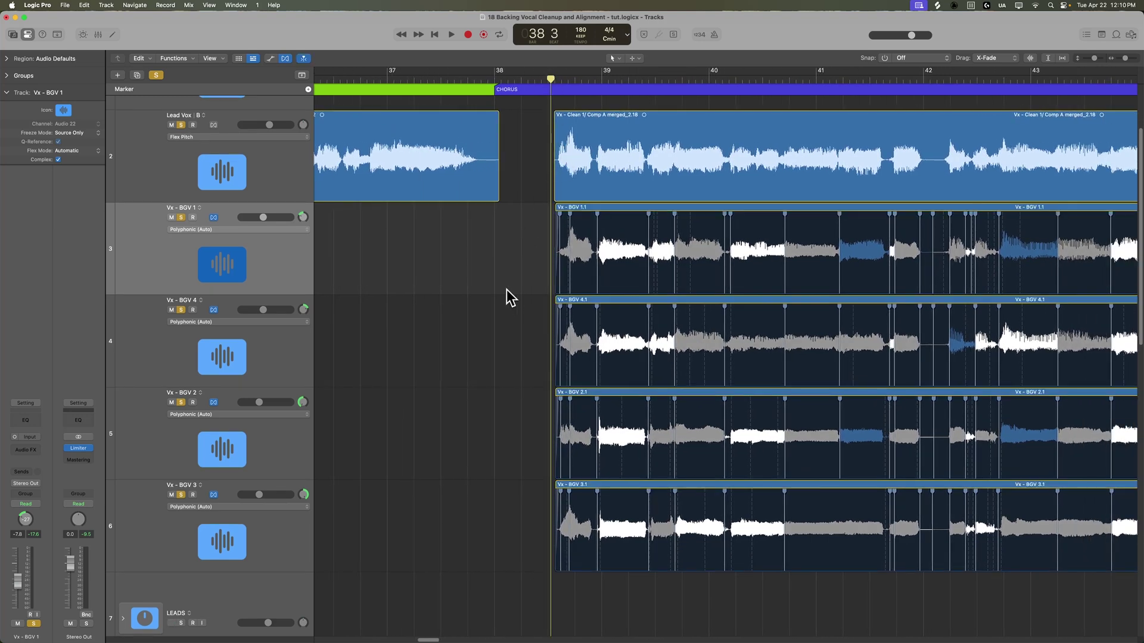
key(super+Right)
key(space)
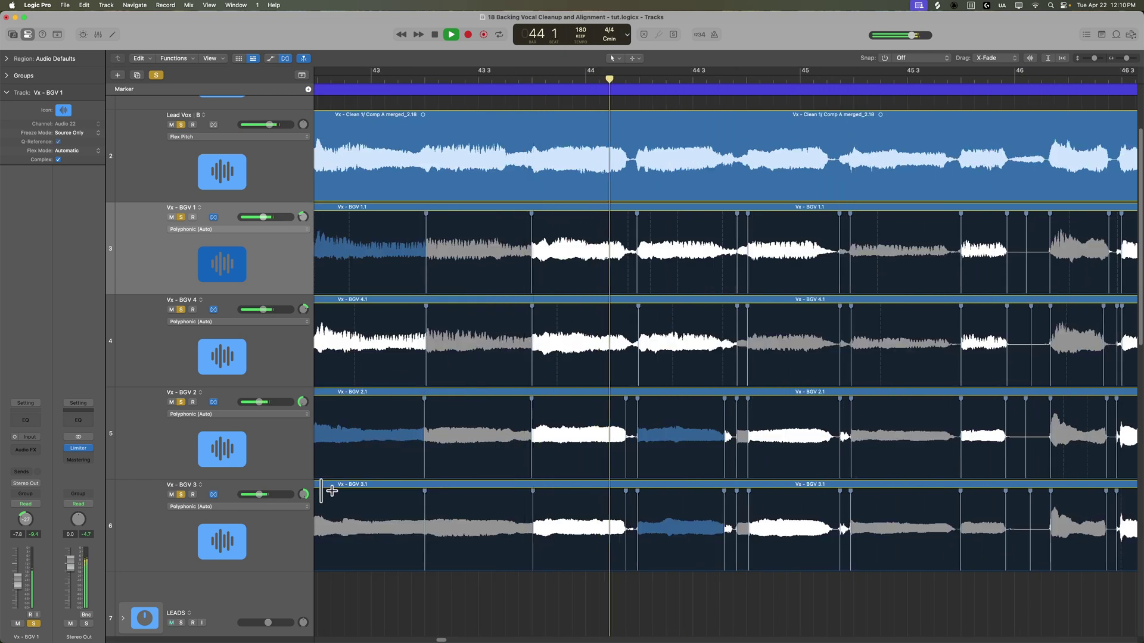
Raise the volume of the BGV 2 and BGV 3 tracks together to -7.0 dB
click(254, 465)
shift+click(246, 543)
drag(260, 495, 265, 495)
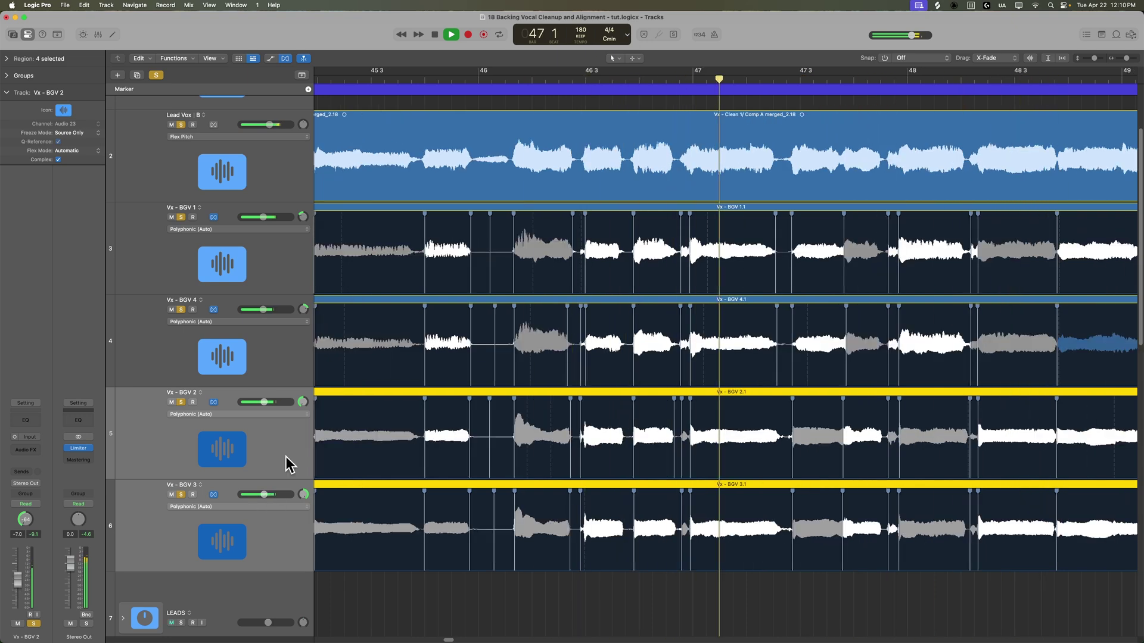
click(288, 459)
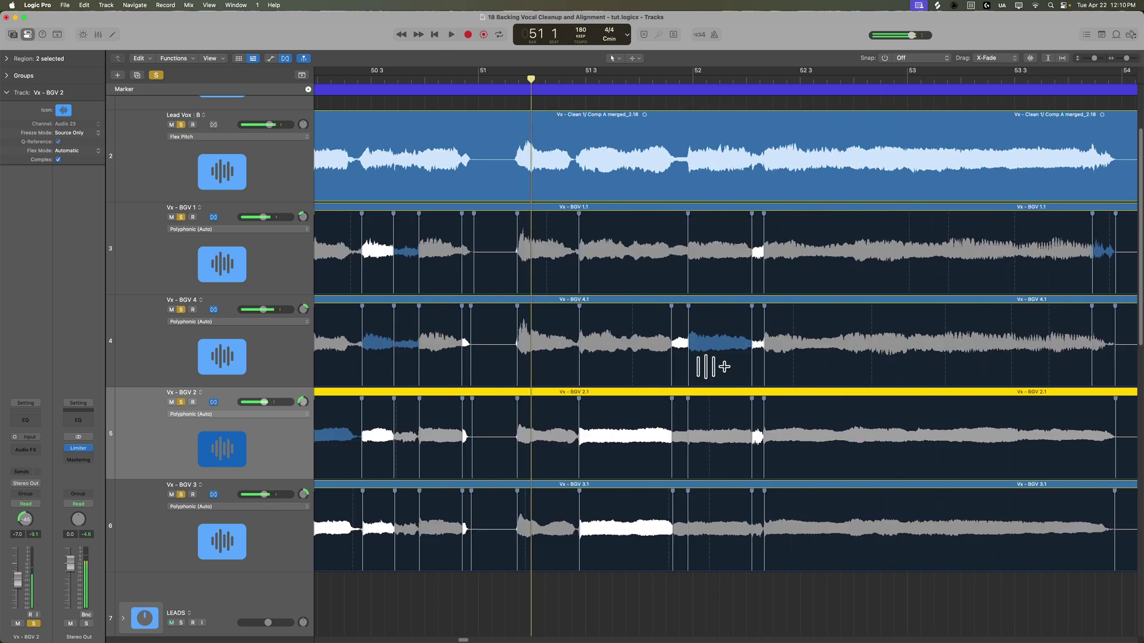
Play back the phrase around bars 49 to 51 again from bar 49
scroll(556, 429, left, 10)
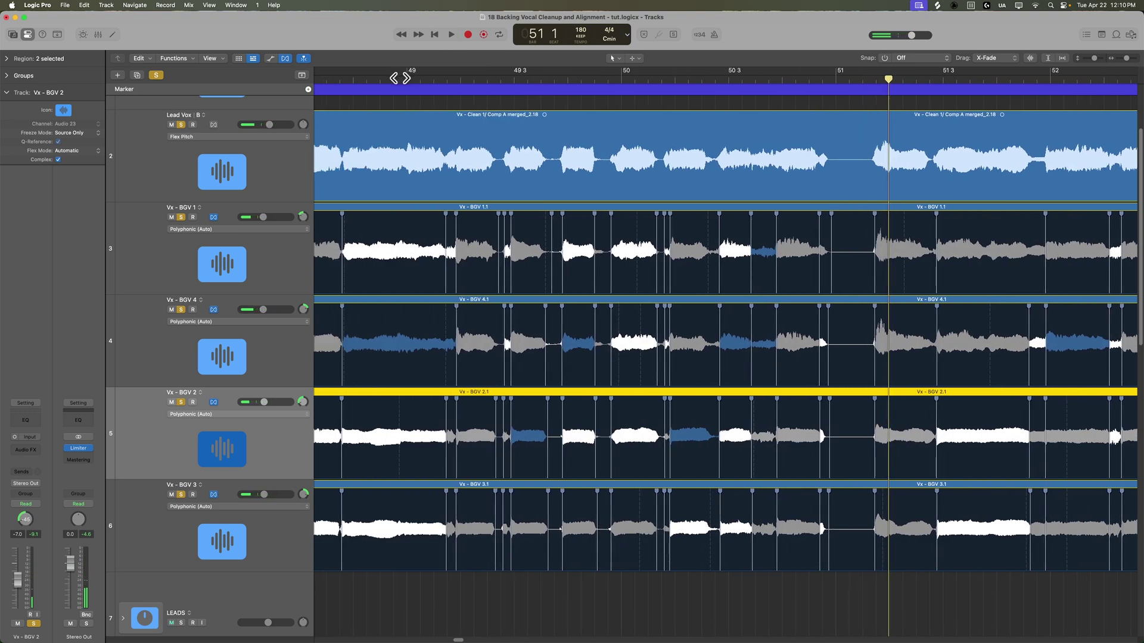
click(400, 79)
click(584, 593)
key(space)
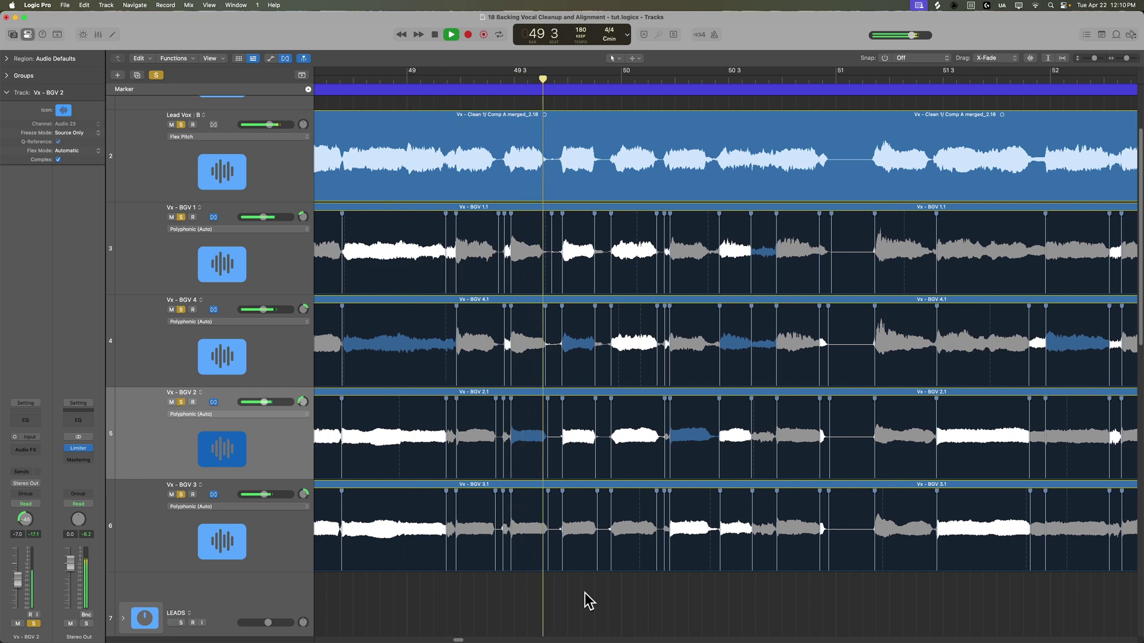
key(space)
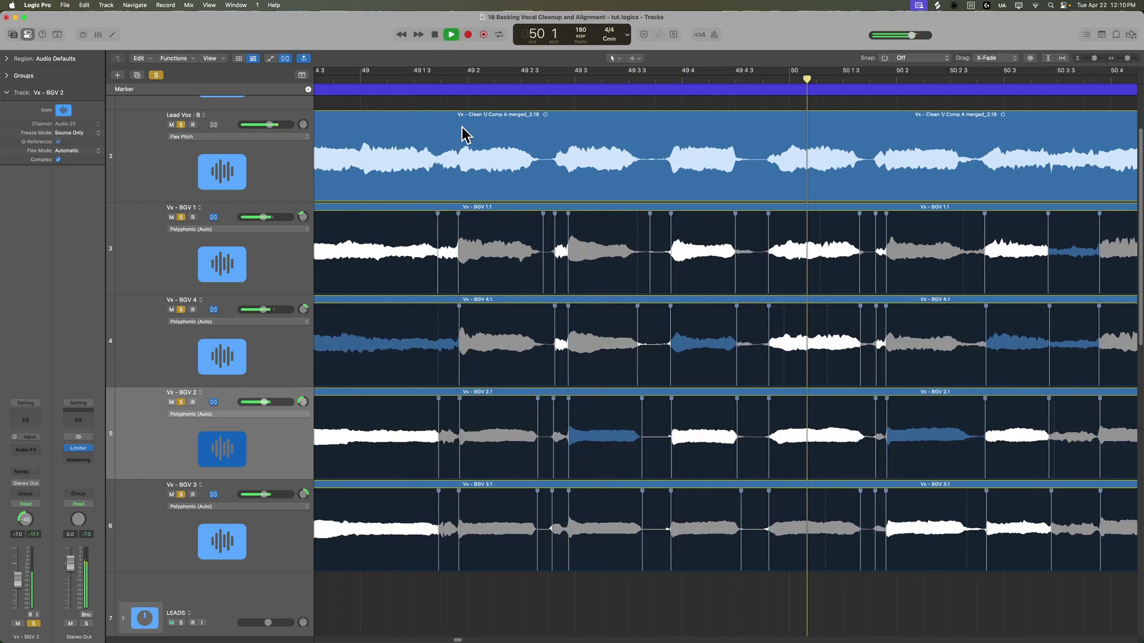
Shift the flex markers around 49 3 and just before bar 50 slightly later on the four BGV tracks to match the lead
click(769, 226)
click(770, 321)
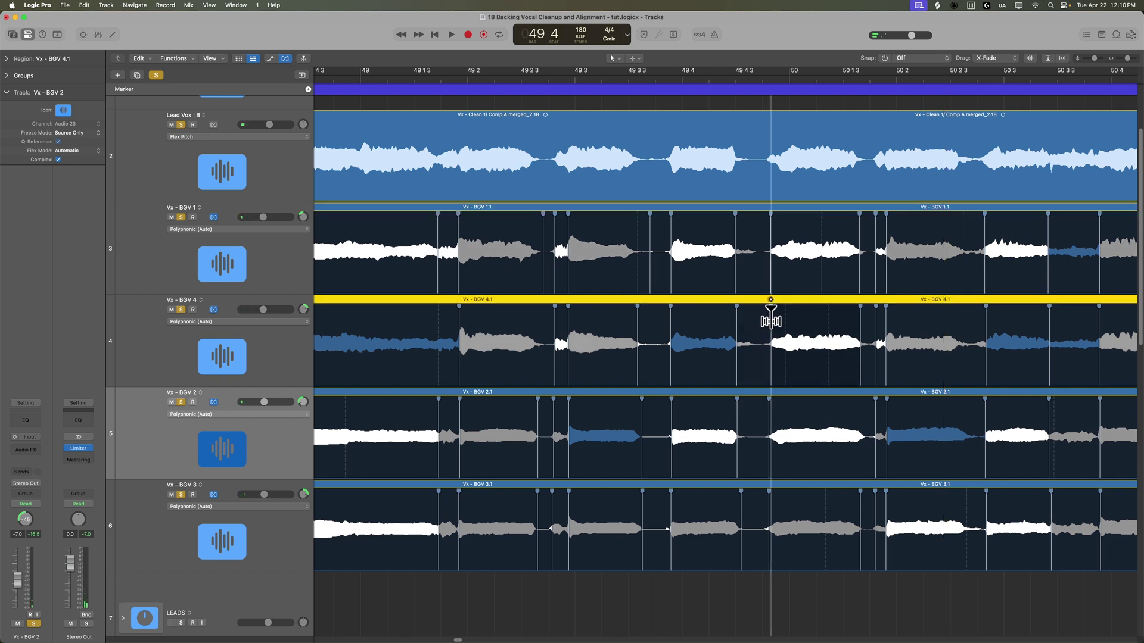
click(772, 417)
click(779, 501)
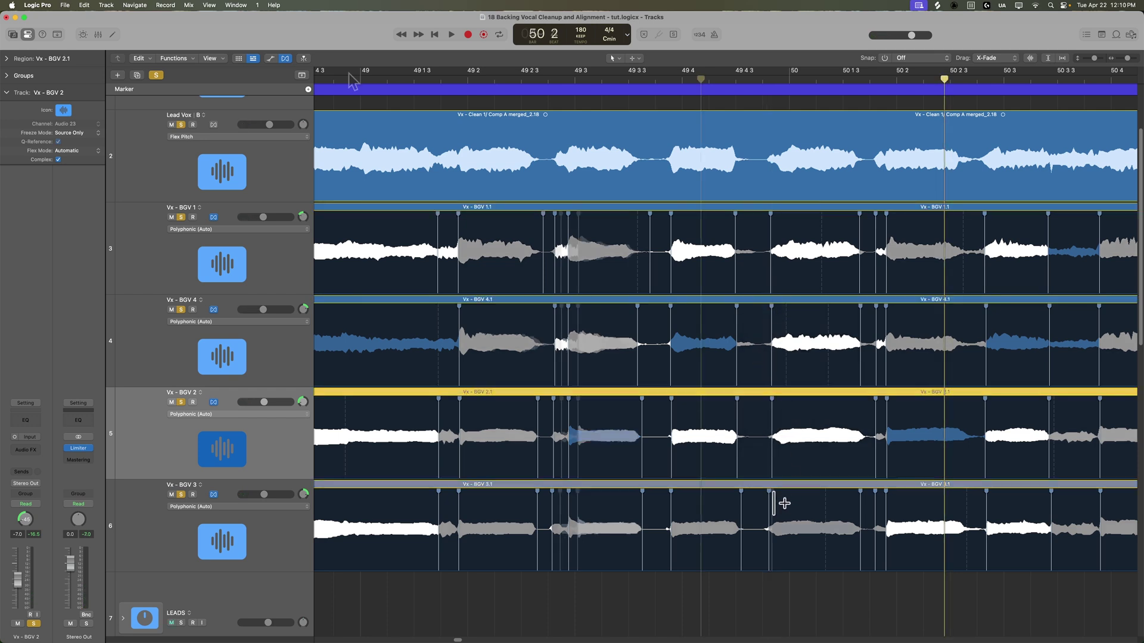
Play back the chorus from bar 49 onward and replay the passage leading into 58 2
key(space)
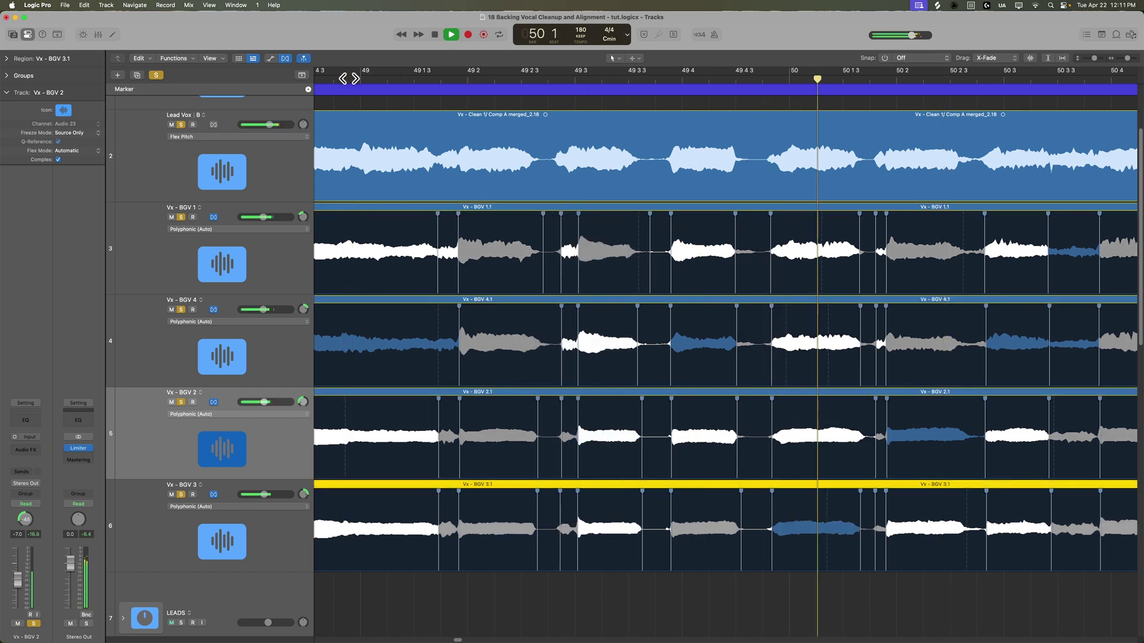
key(space)
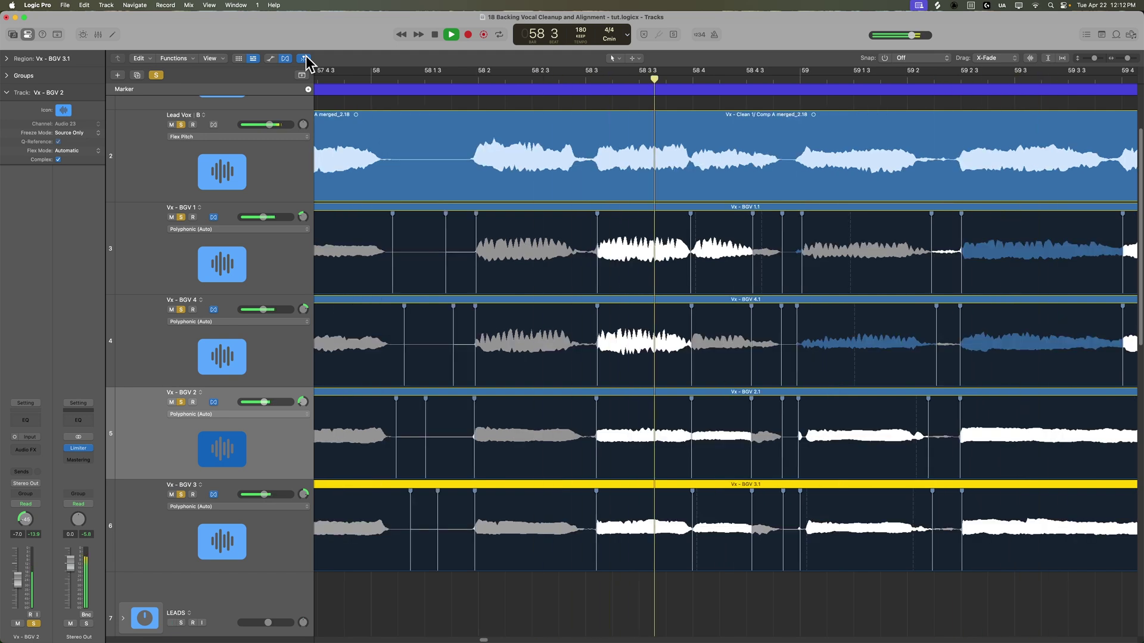
key(space)
scroll(528, 393, left, 5)
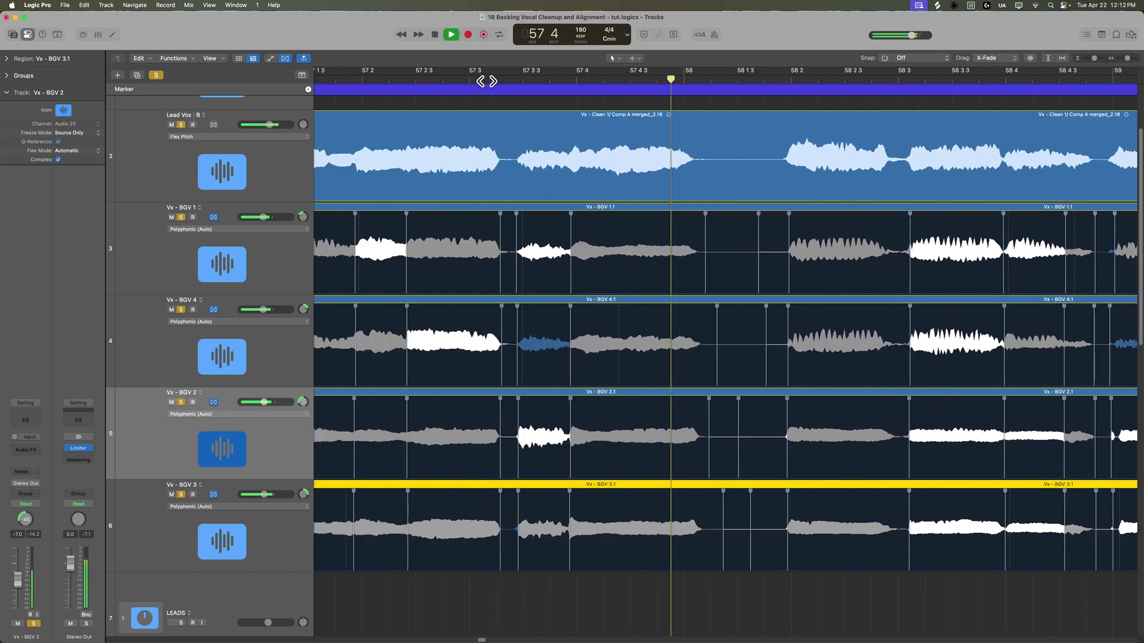
key(space)
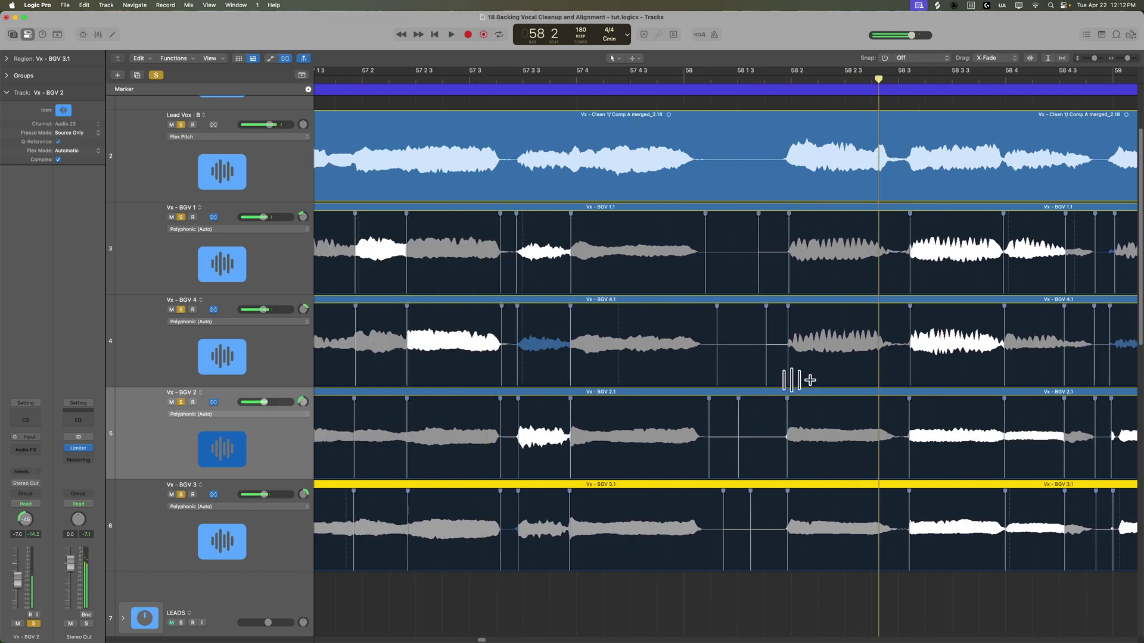
Delete the extra flex marker in the silent gap before 58 2 on each of the four BGV tracks
double_click(760, 226)
double_click(764, 321)
click(738, 417)
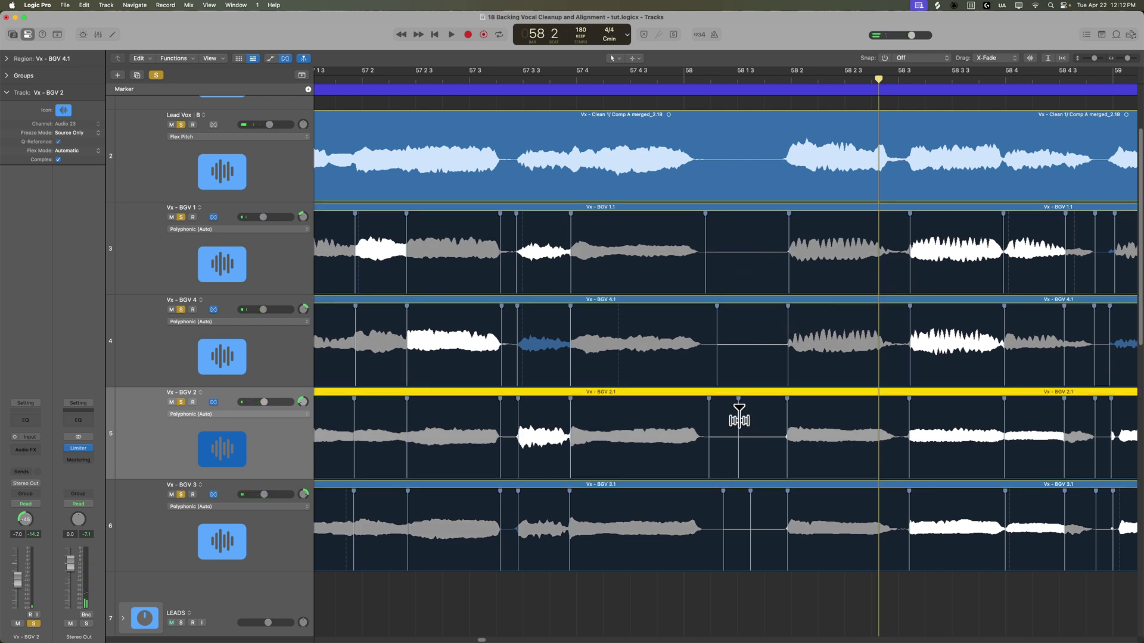
double_click(750, 509)
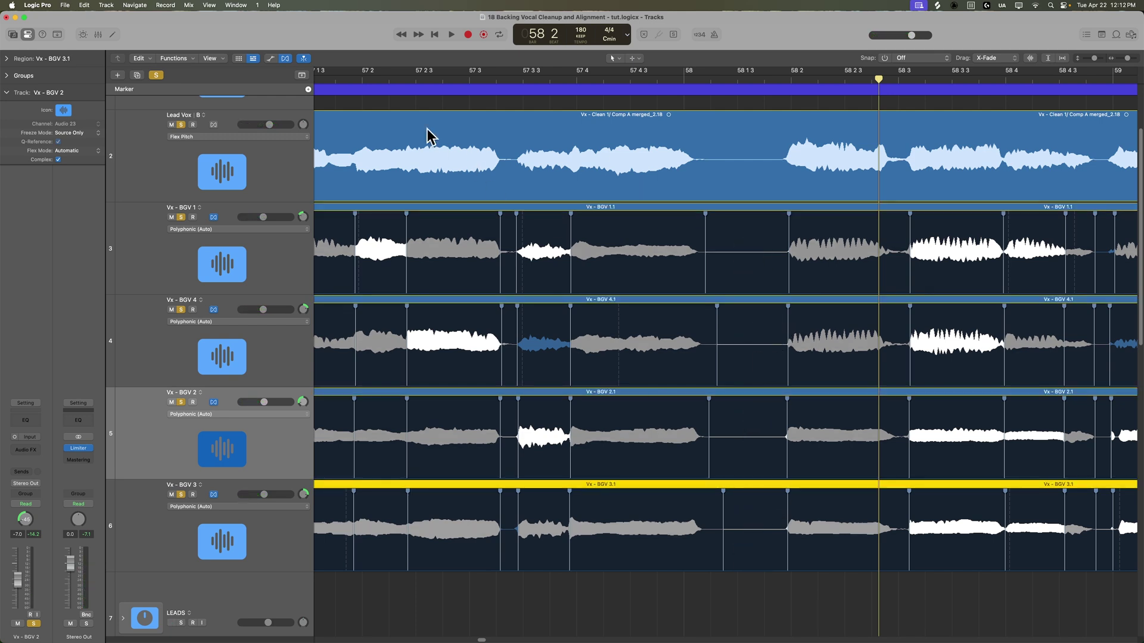
Play back the remainder of the chorus from around bar 57 to its end after bar 69
key(space)
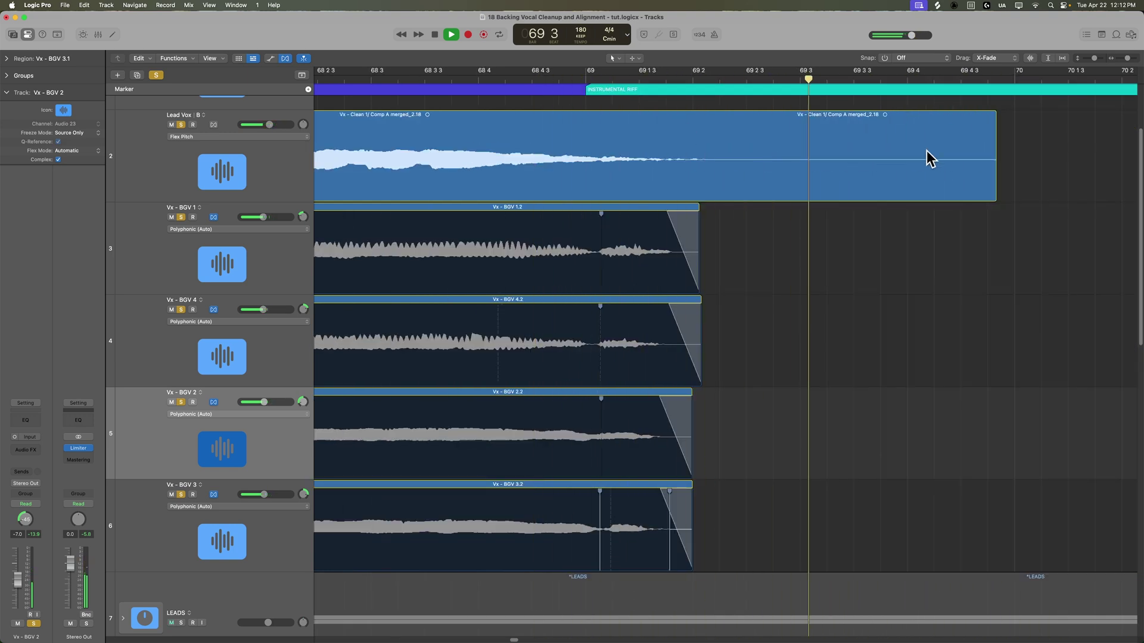
key(space)
click(951, 317)
Unsolo the vocal tracks and play back the whole chorus in the full mix from bar 37
key(super+Left)
key(super+Left)
key(super+Left)
key(super+Left)
key(super+Left)
key(super+Left)
key(super+Left)
key(super+Left)
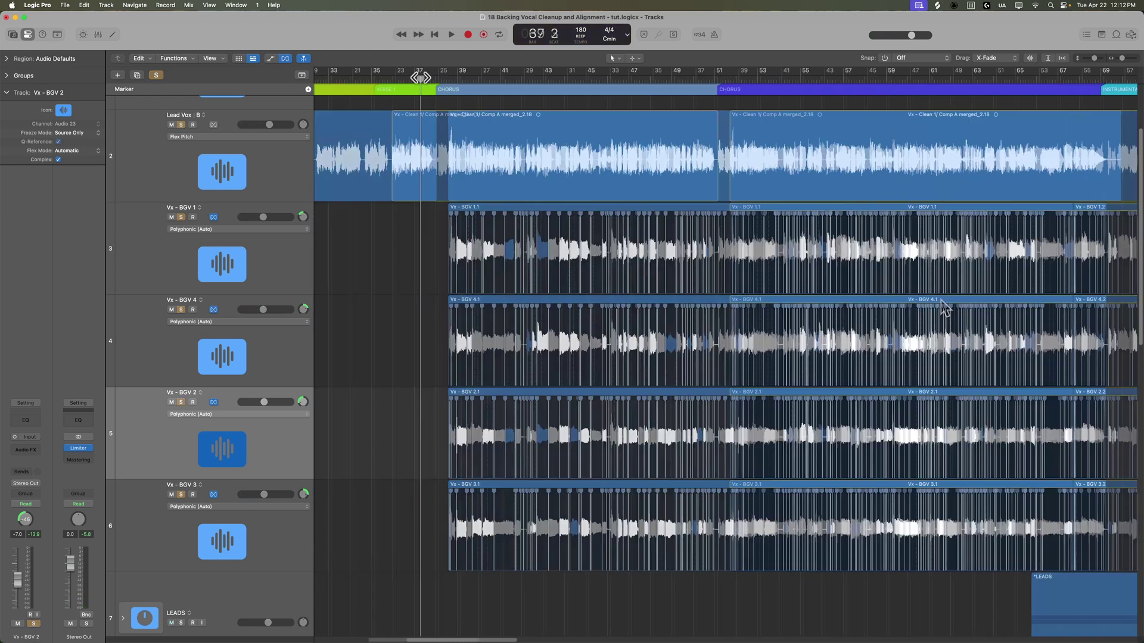
key(space)
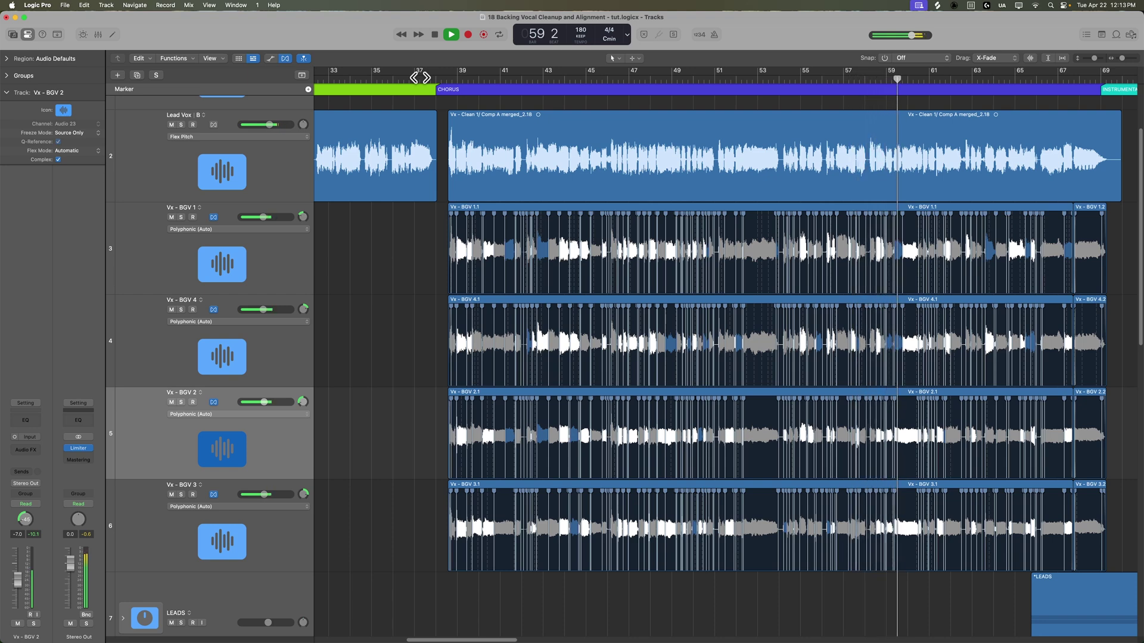
key(super+Right)
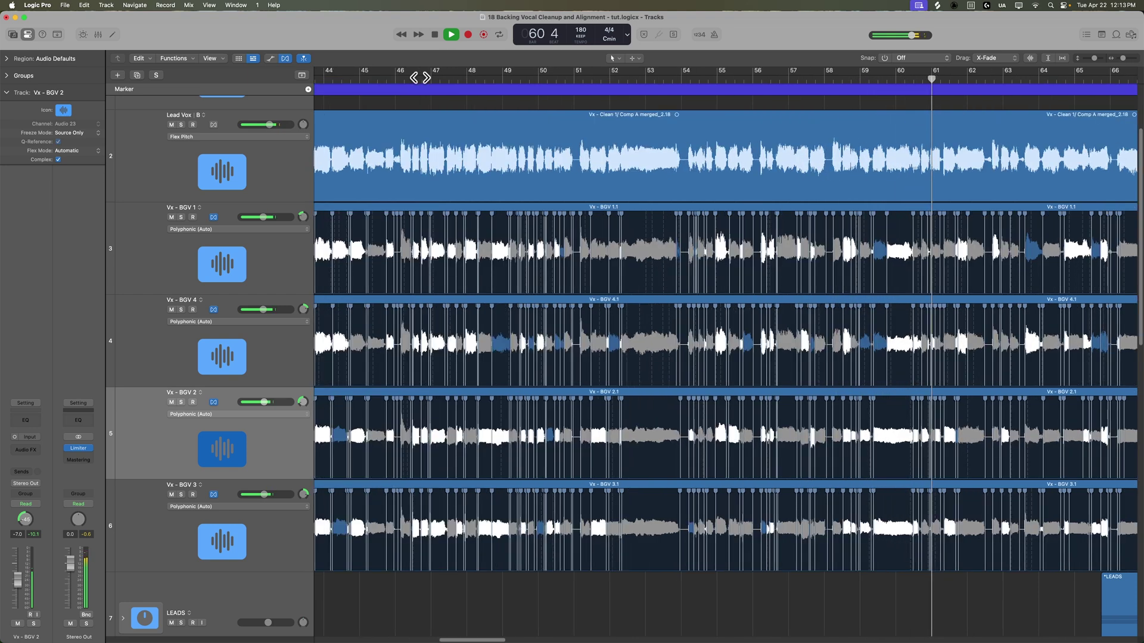
scroll(640, 277, right, 6)
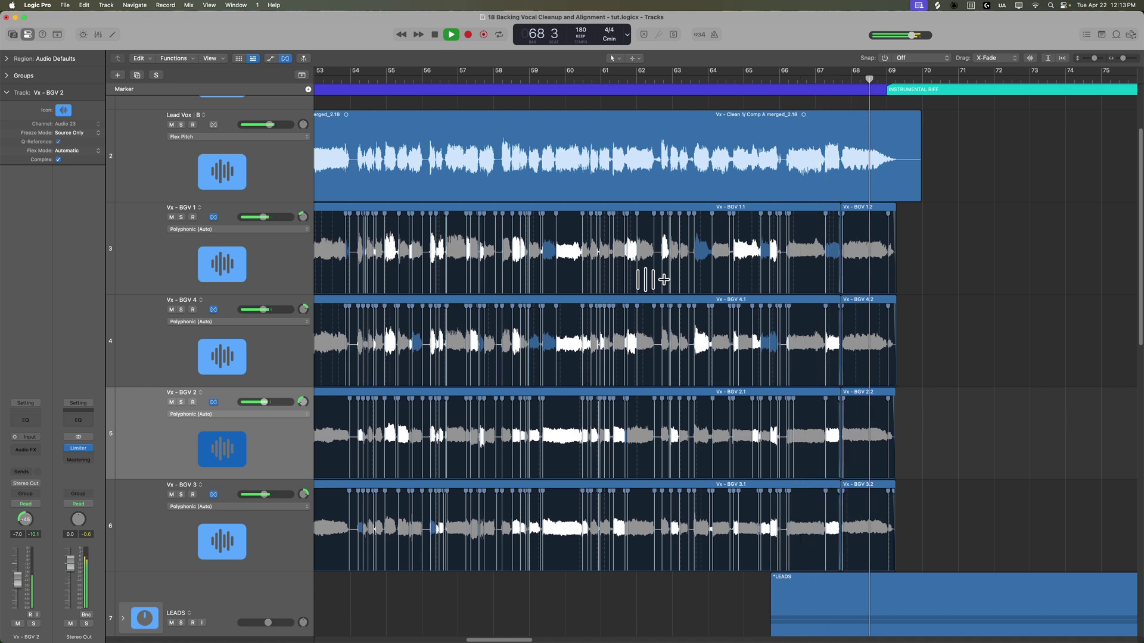
key(space)
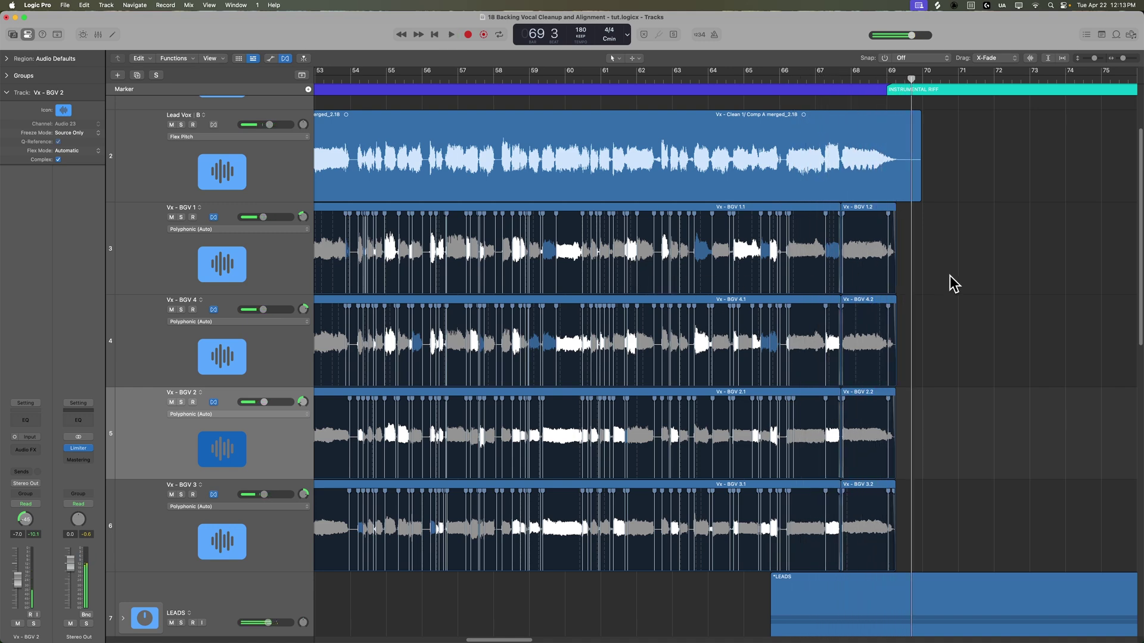
Join the regions on each of the four BGV tracks into one merged region per track and turn Flex off
key(super+Left)
key(super+Left)
scroll(950, 275, left, 2)
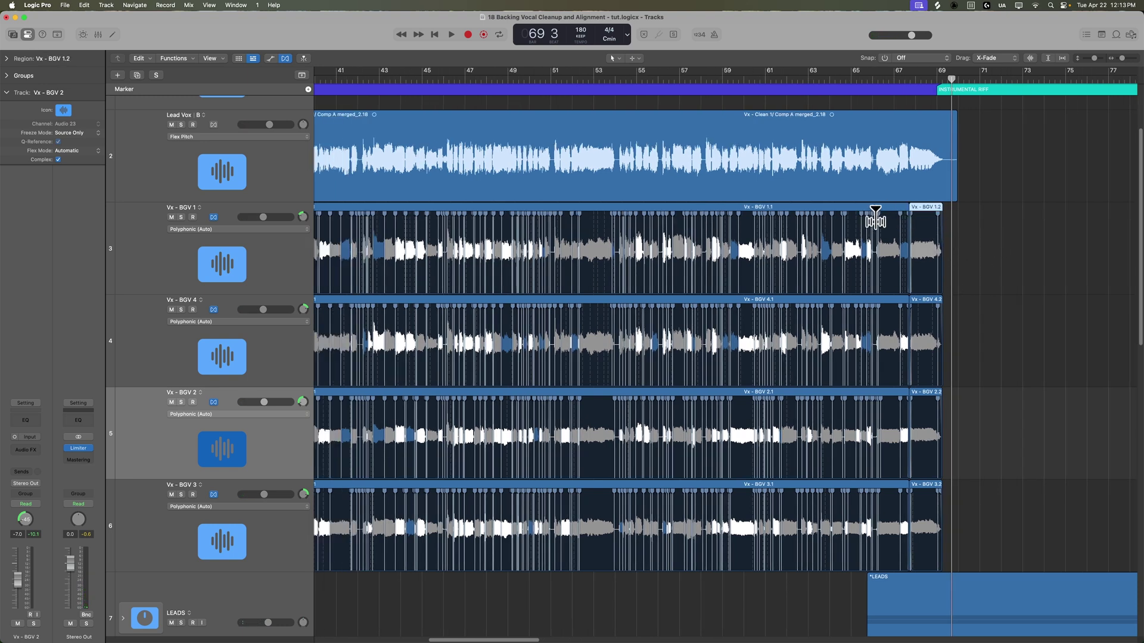
scroll(930, 365, left, 5)
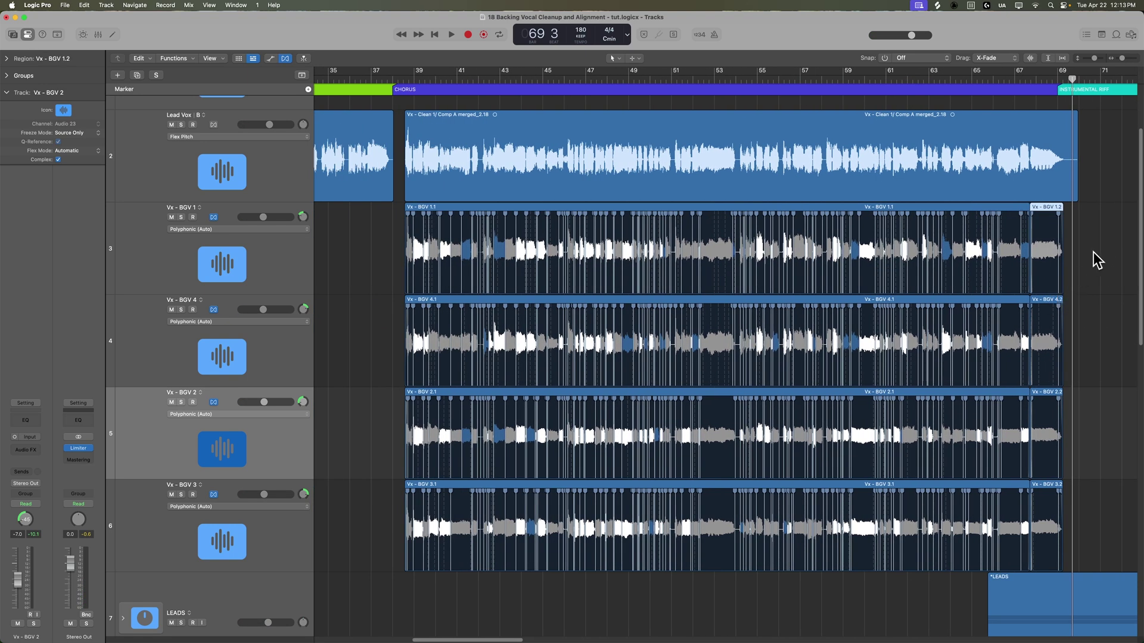
drag(1097, 260, 369, 500)
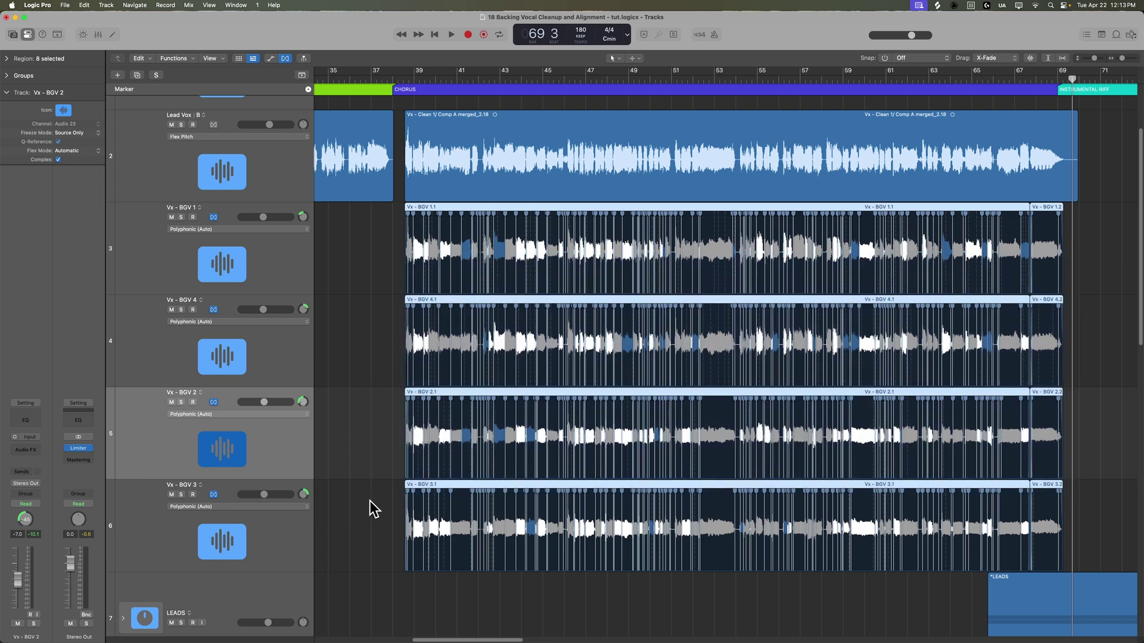
key(super+j)
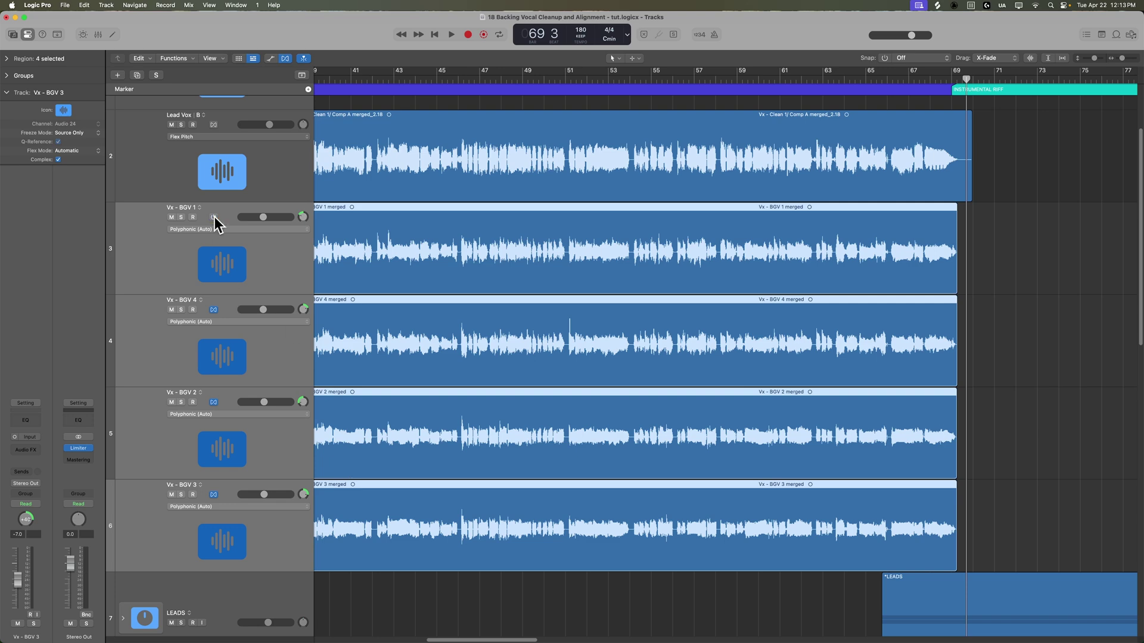
click(284, 59)
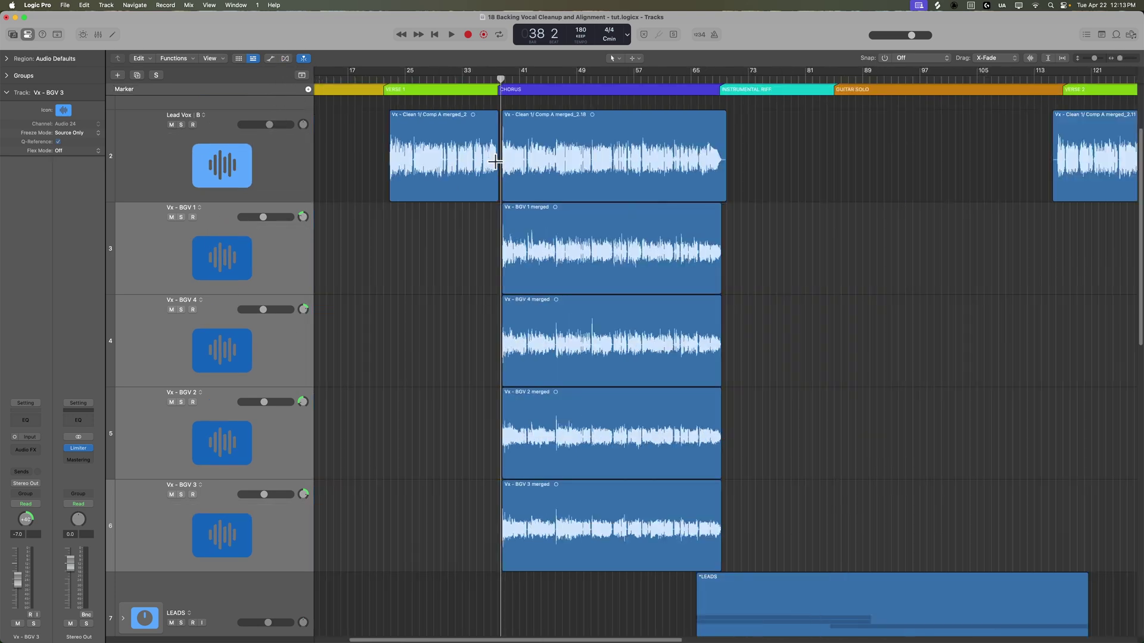
Turn on snapping to Bar and set Snap Regions to Relative Value
scroll(497, 161, down, 5)
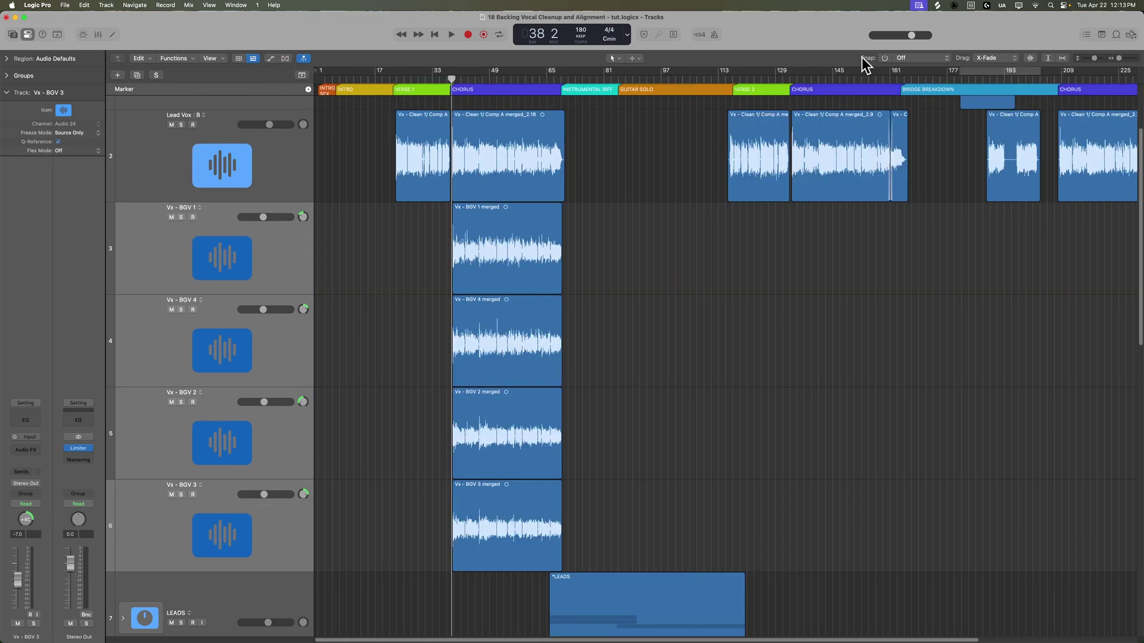
click(886, 59)
click(913, 59)
click(917, 59)
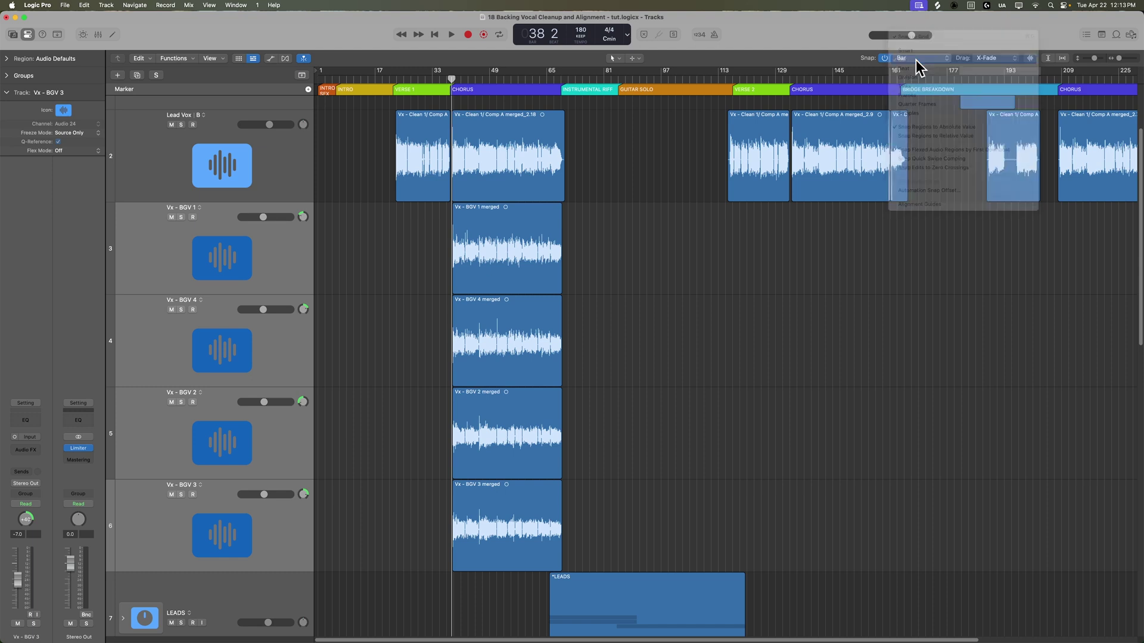
click(916, 59)
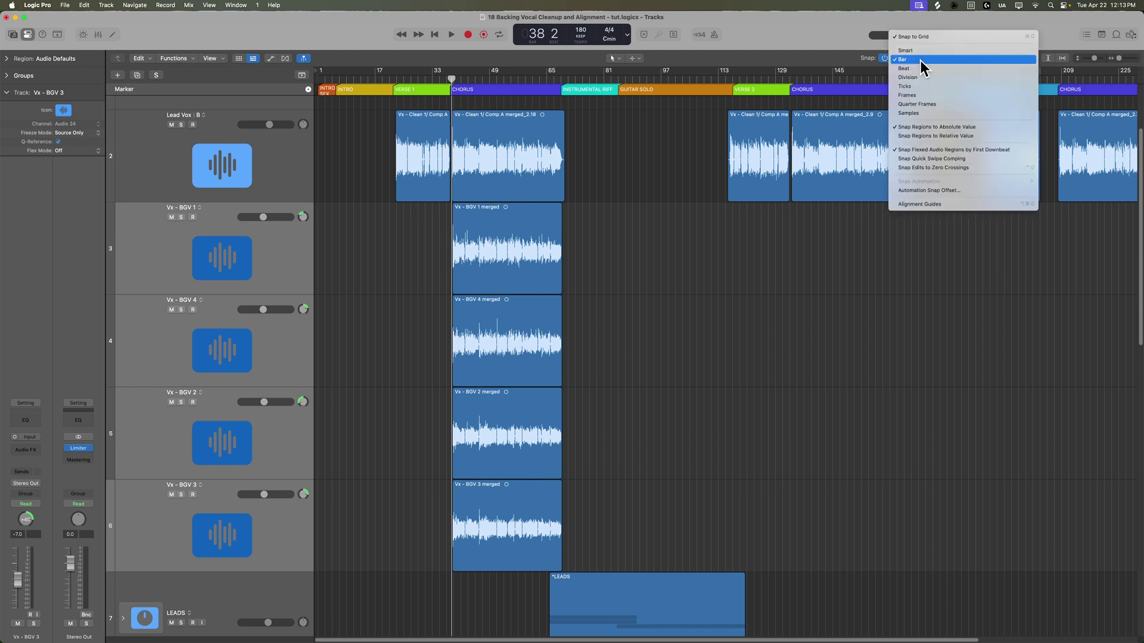
click(987, 136)
Copy the four merged BGV regions to the second chorus and to the final chorus before the outro
drag(638, 313, 836, 511)
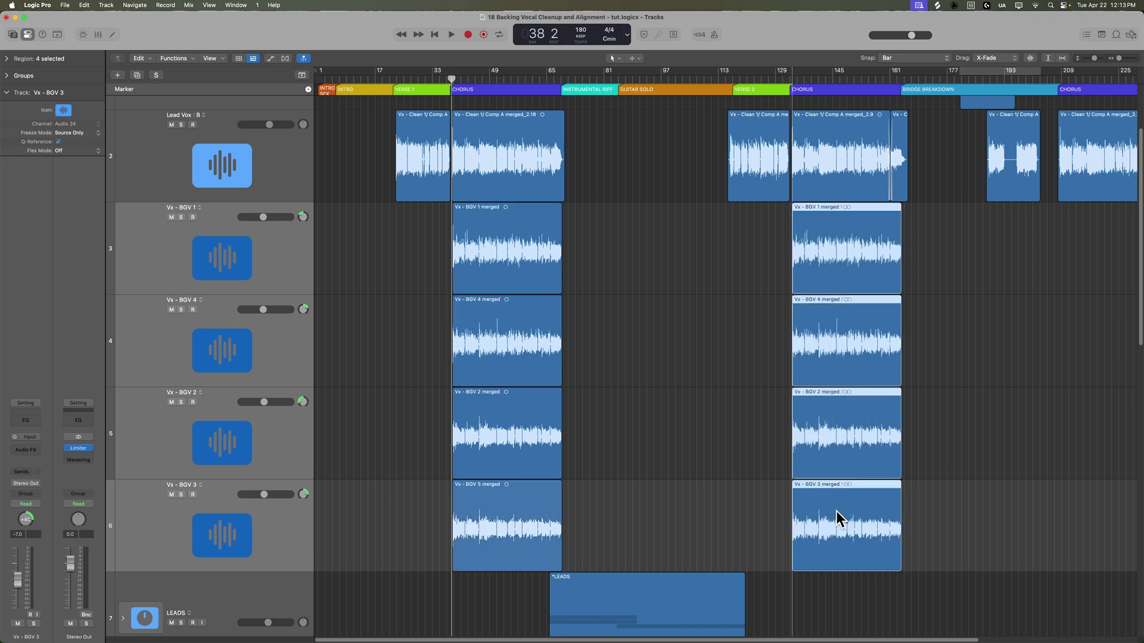
scroll(670, 411, right, 5)
drag(634, 301, 894, 237)
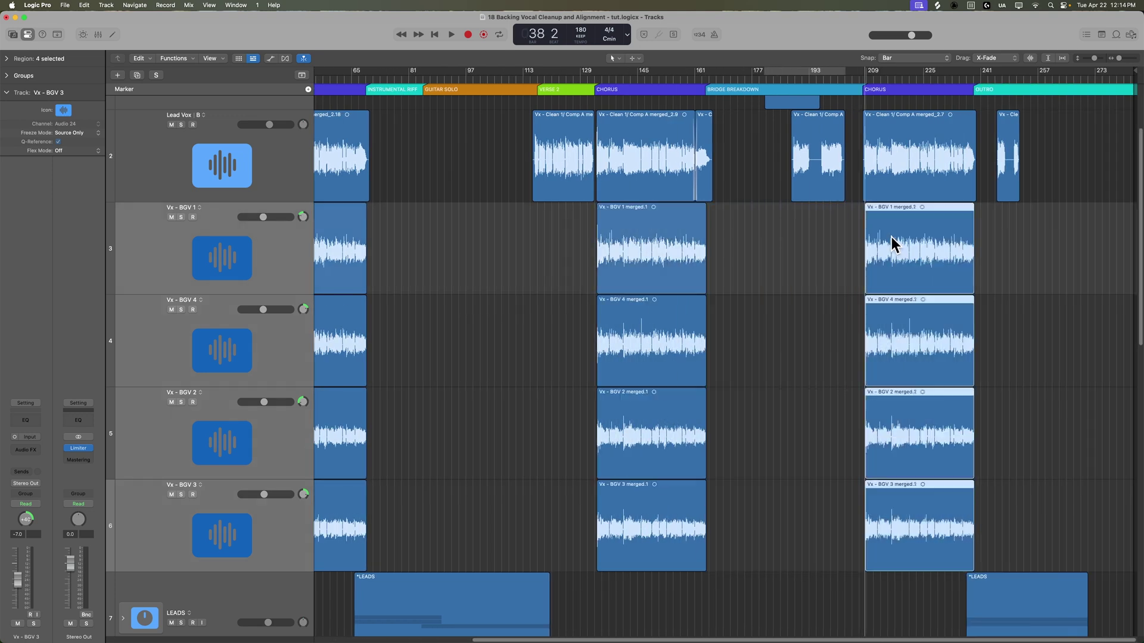
click(743, 223)
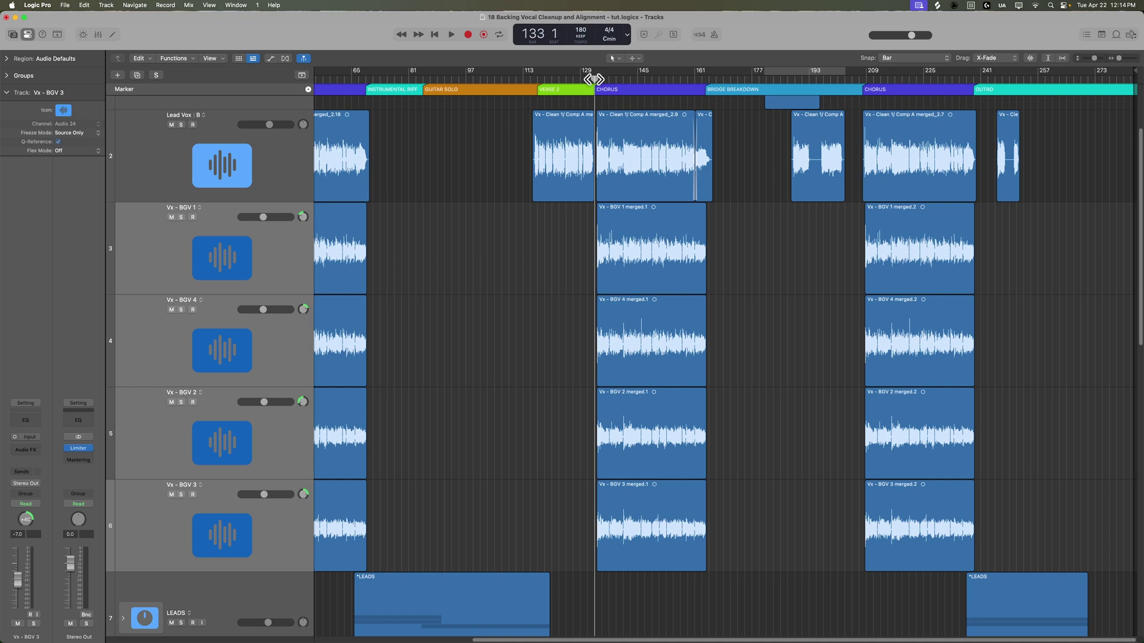
Play back the opening of the second chorus from bar 133 to check the copied BGV regions against the lead vocal
key(super+Right)
key(super+Right)
key(super+Right)
key(super+Right)
key(super+Right)
key(super+Right)
key(super+Right)
key(super+Right)
key(super+Right)
key(super+Right)
key(space)
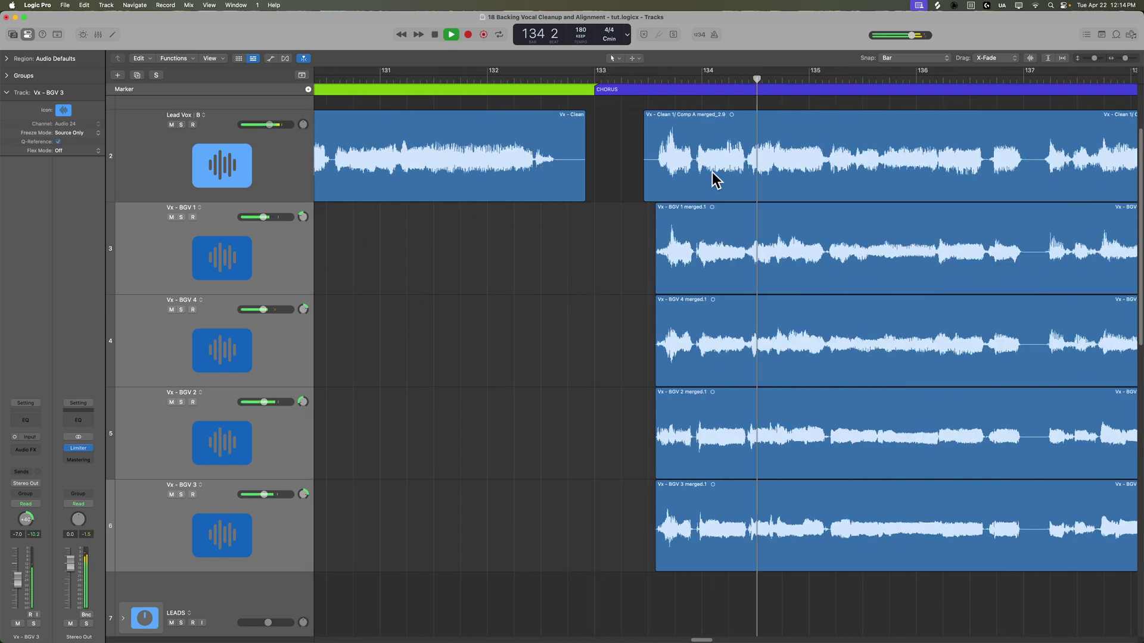
key(super+Left)
key(super+Left)
key(super+Left)
key(super+Left)
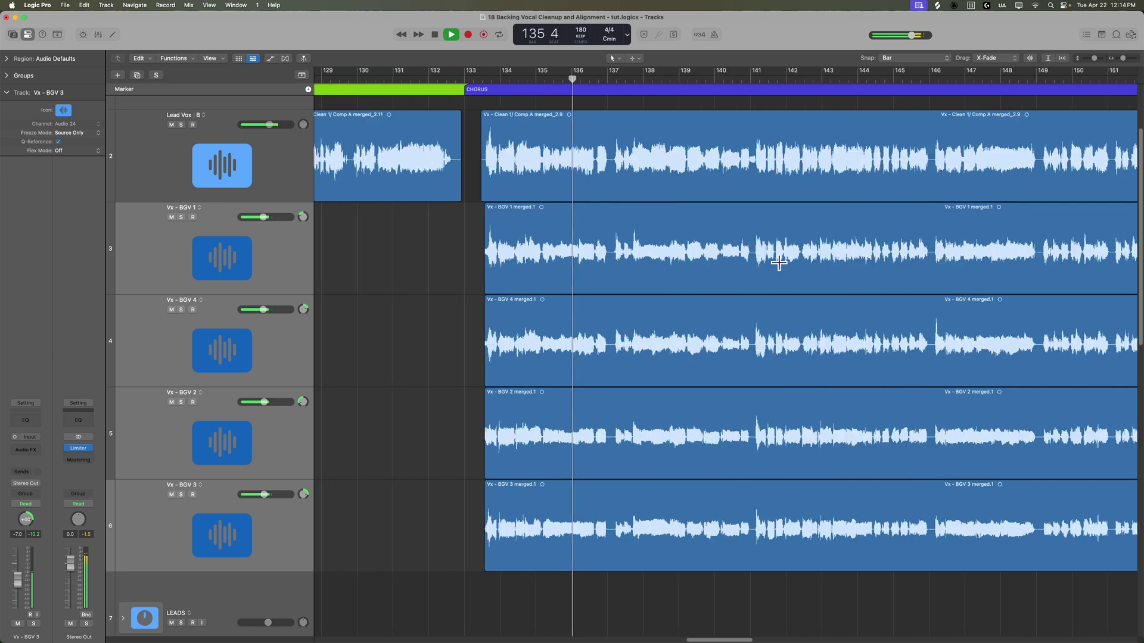
key(space)
Play back the opening bars of the final chorus to check its copied BGV regions and make Vx - BGV 1 the only selected track
scroll(777, 262, right, 15)
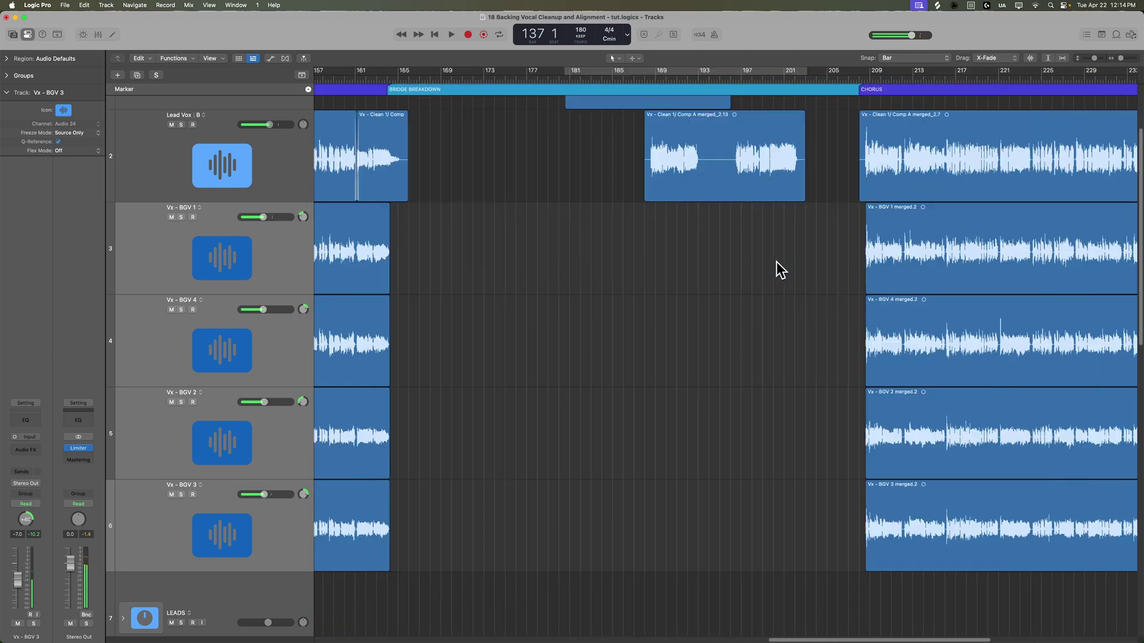
click(467, 81)
key(space)
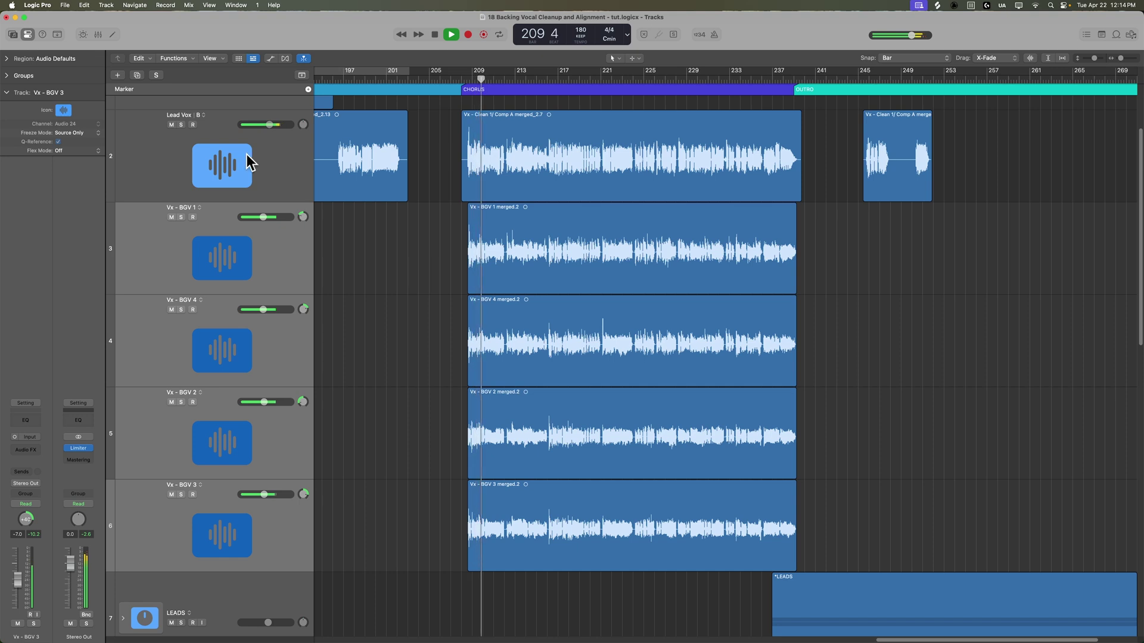
click(250, 250)
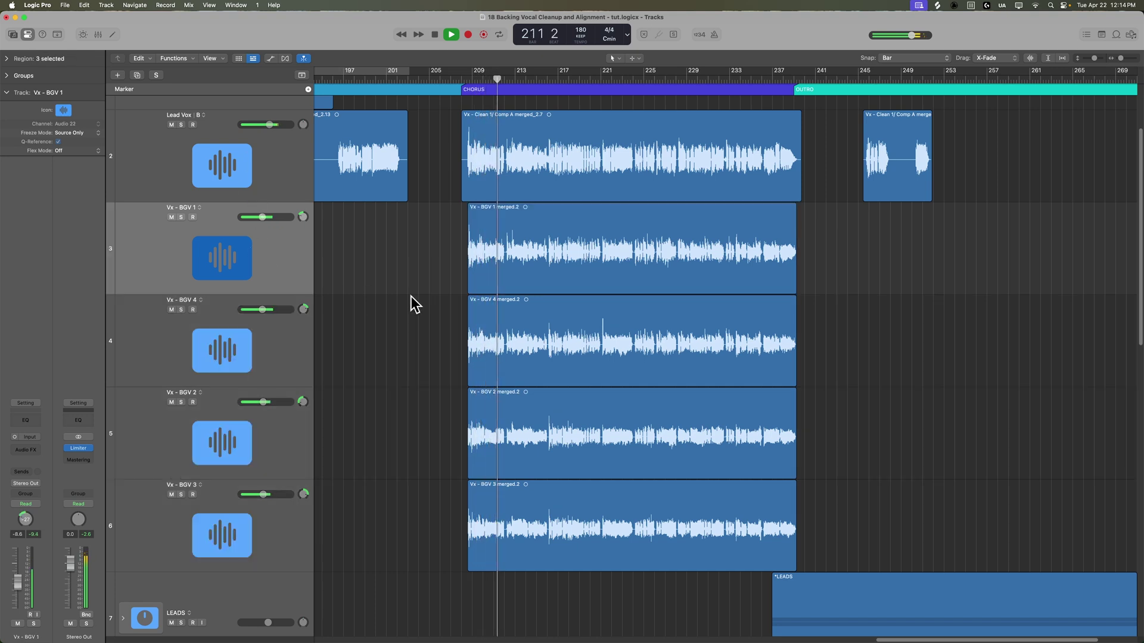
key(space)
Set the cycle range to the merged BGV 1 region in the final chorus
click(546, 257)
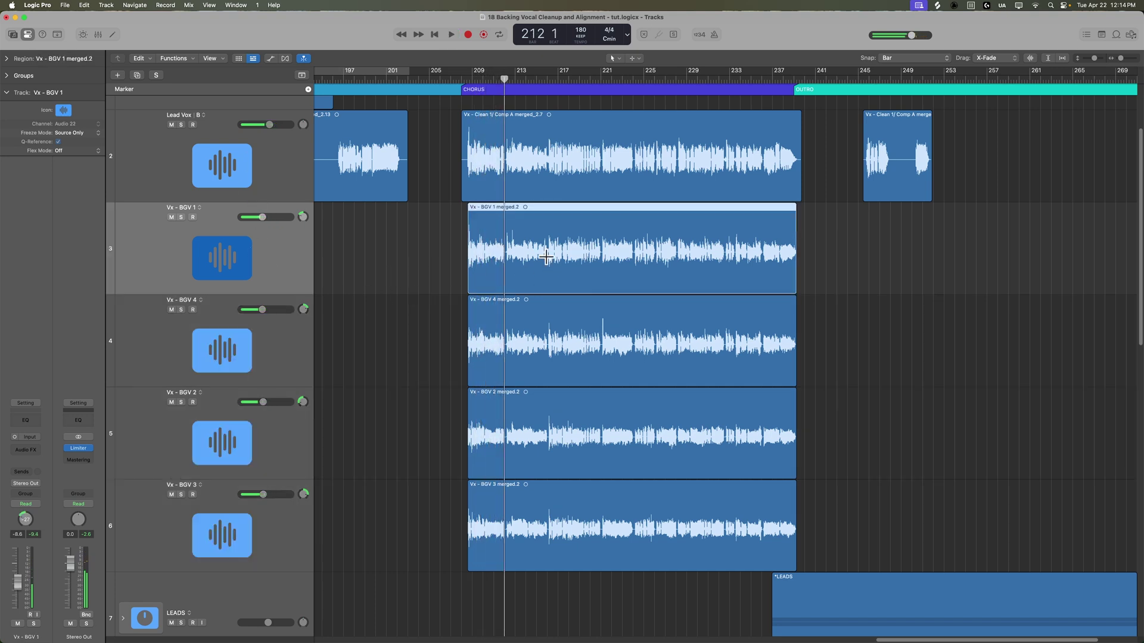
key(super+u)
key(super+Right)
key(super+Right)
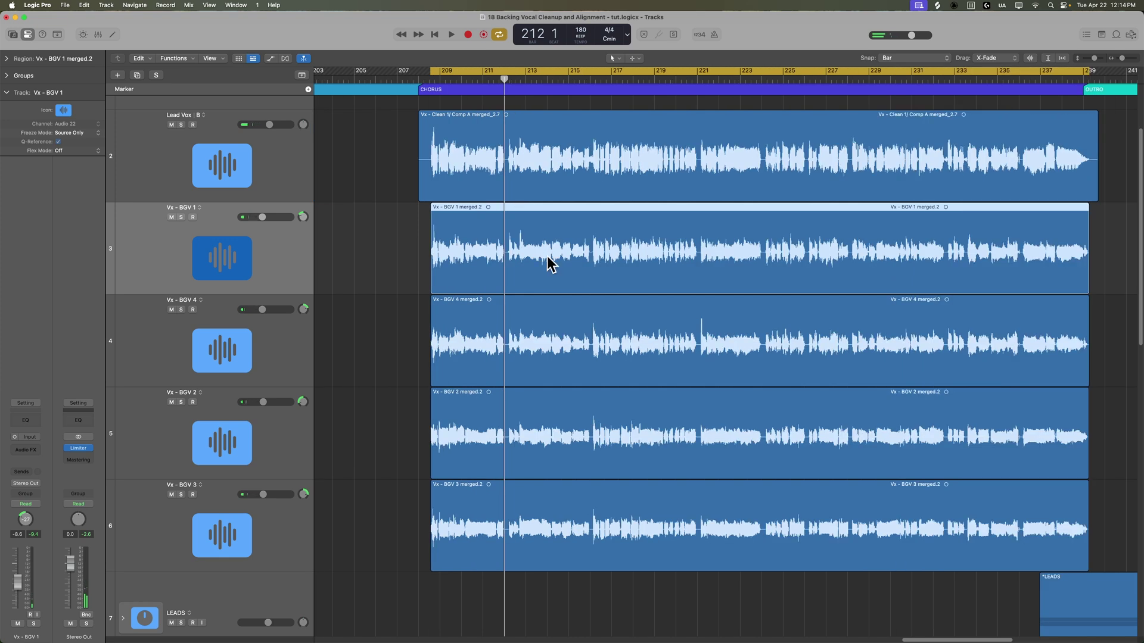